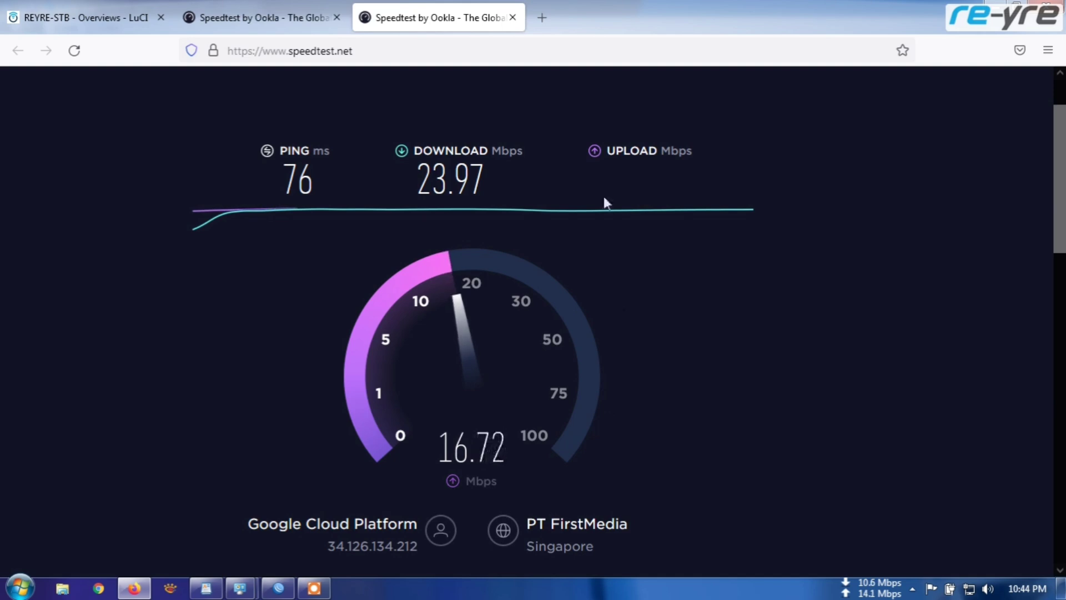
Step: Review the results of the two speed tests and close the OpenClash router administration page
{"action": "left_click", "coordinate": [290, 18]}
{"action": "left_click", "coordinate": [407, 19]}
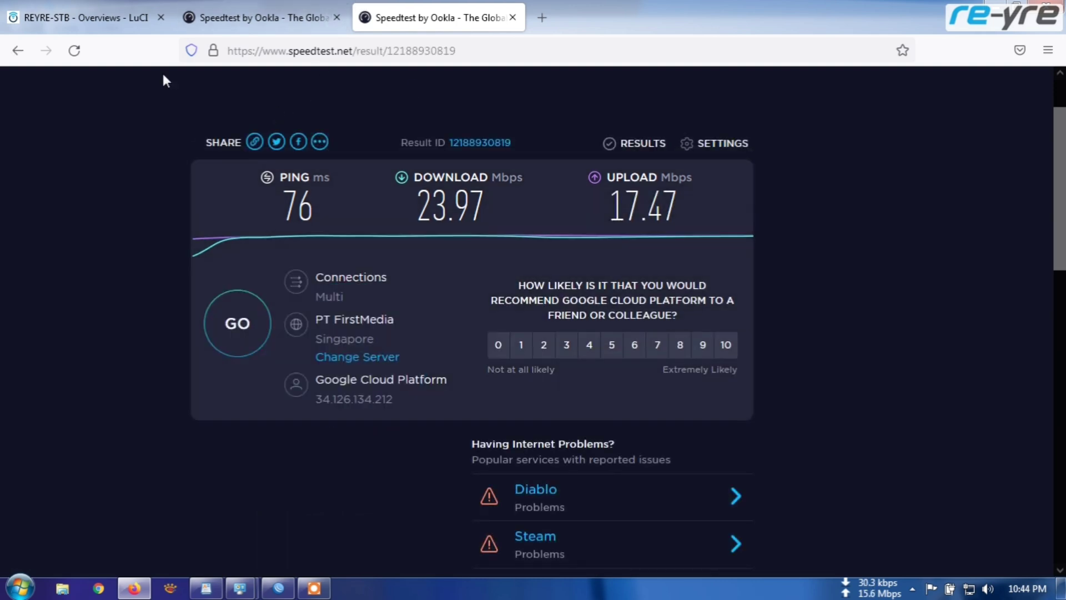
{"action": "left_click", "coordinate": [95, 27]}
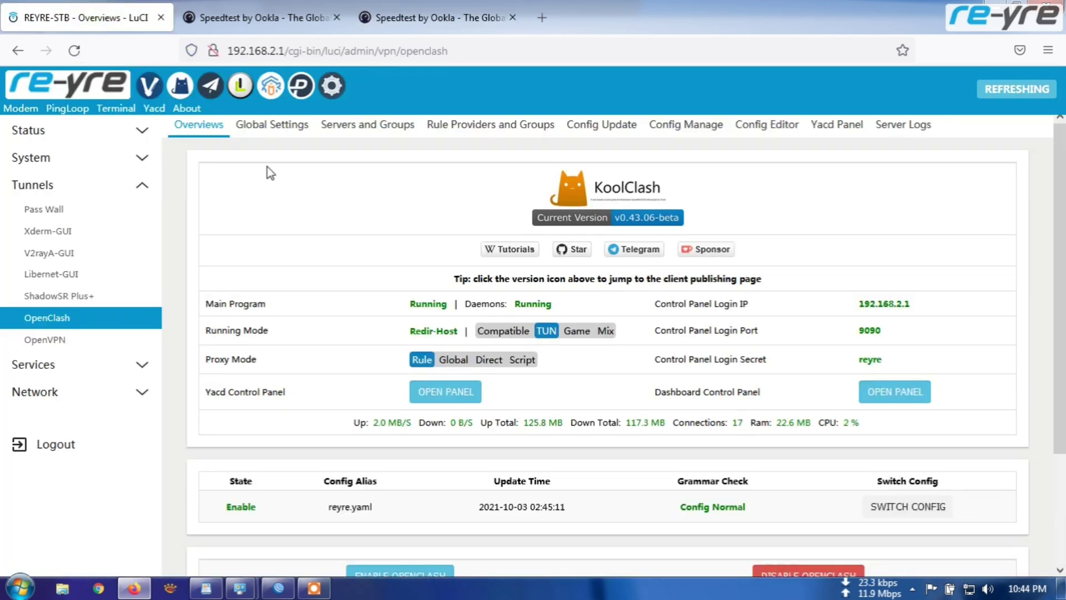
{"action": "left_click", "coordinate": [161, 18]}
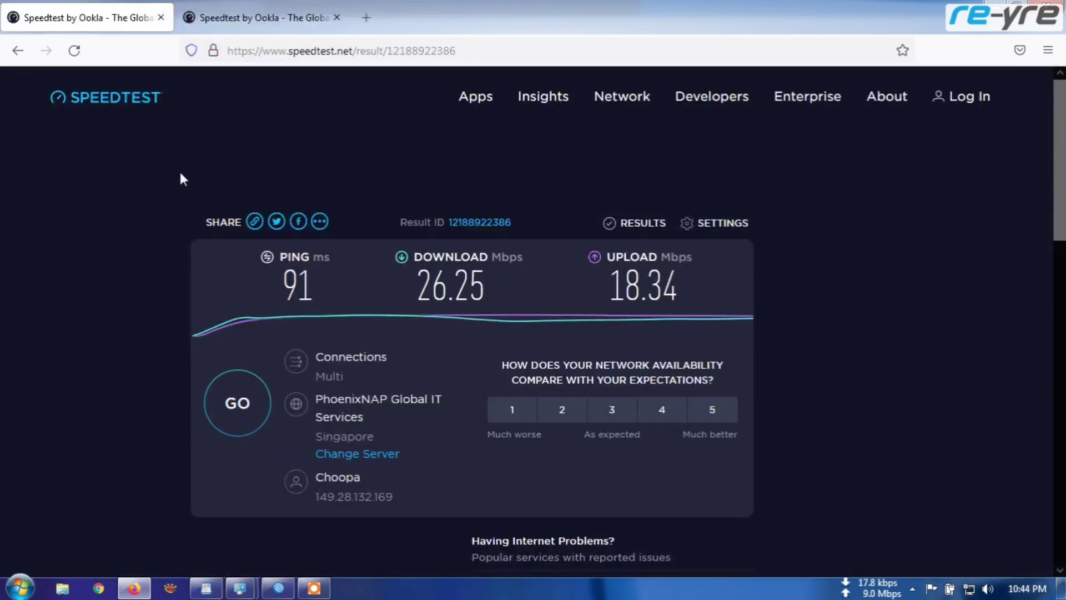
Step: Close the Local Area Connection 2 status window and bring the Network Connections window forward
{"action": "mouse_move", "coordinate": [240, 588]}
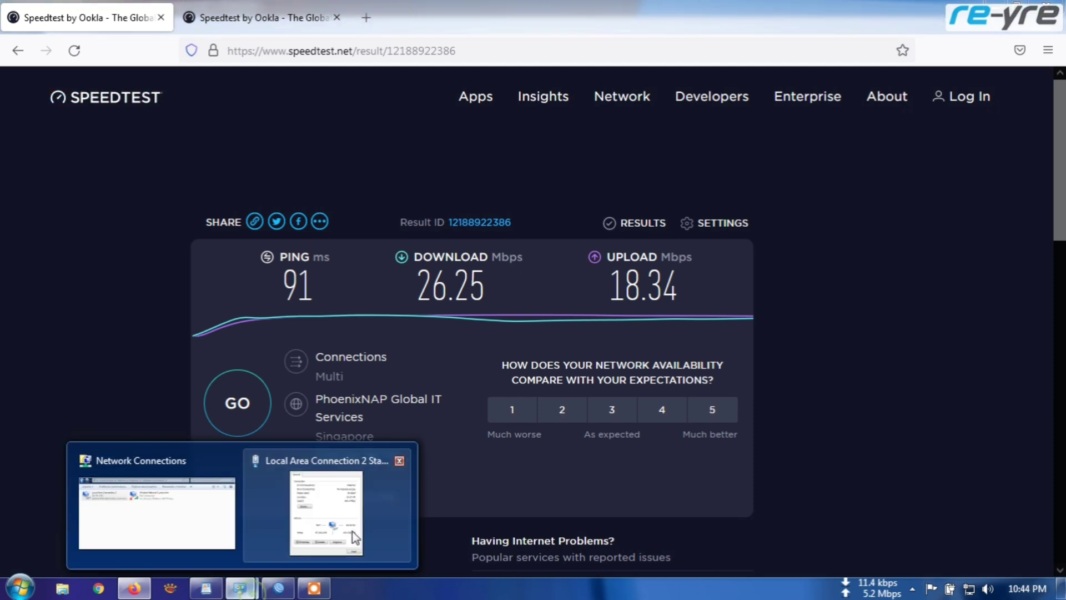
{"action": "left_click", "coordinate": [327, 505]}
{"action": "left_click", "coordinate": [656, 130]}
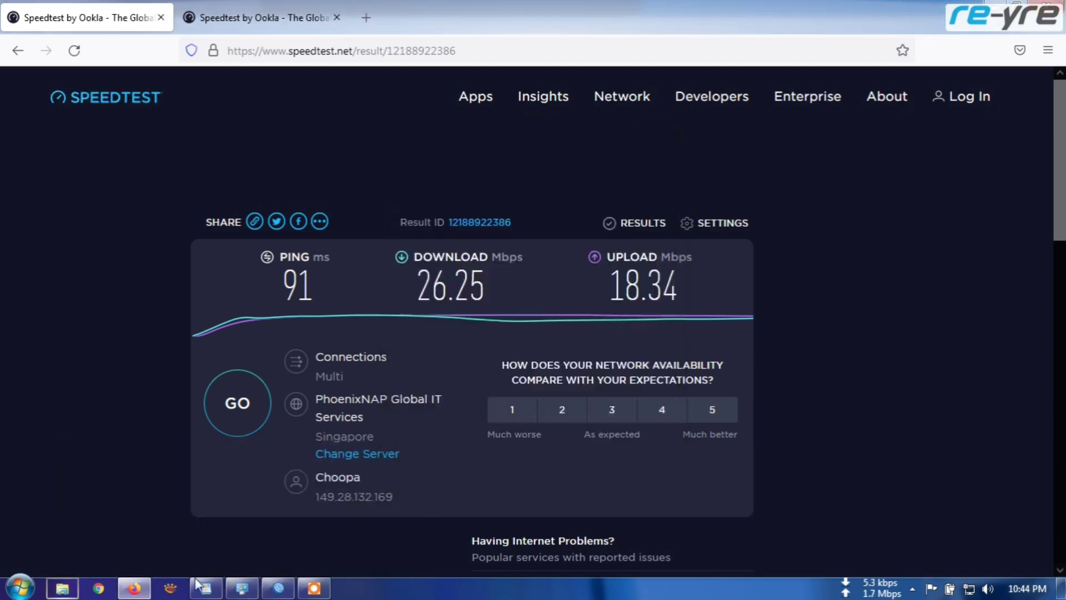
{"action": "left_click", "coordinate": [241, 587]}
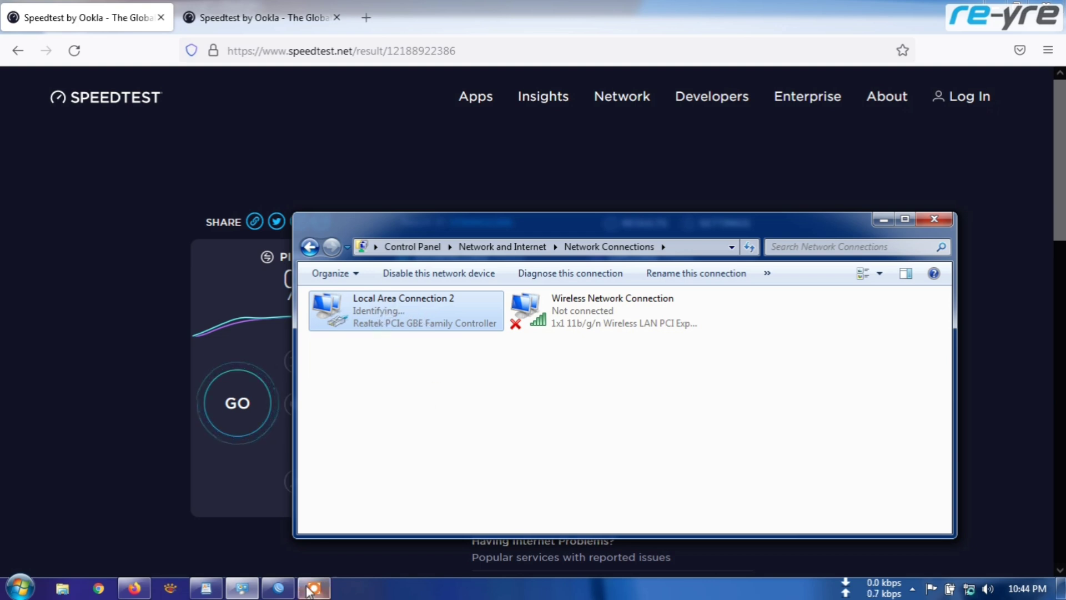
Step: Switch to WinBox, refresh the neighbor list and connect to the MikroTik RB750 as admin
{"action": "left_click", "coordinate": [279, 589]}
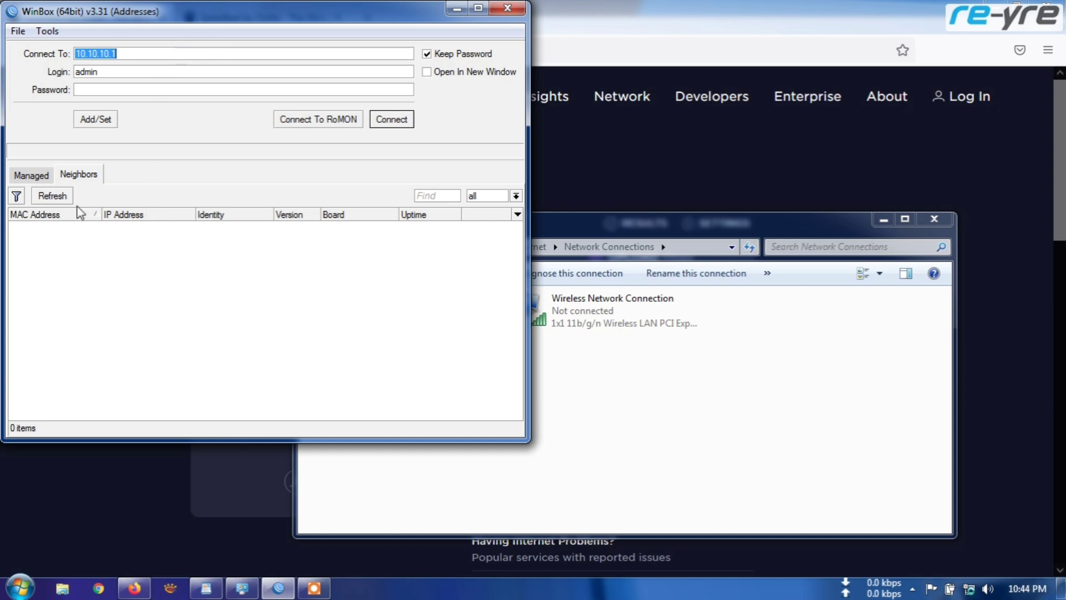
{"action": "left_click", "coordinate": [50, 196]}
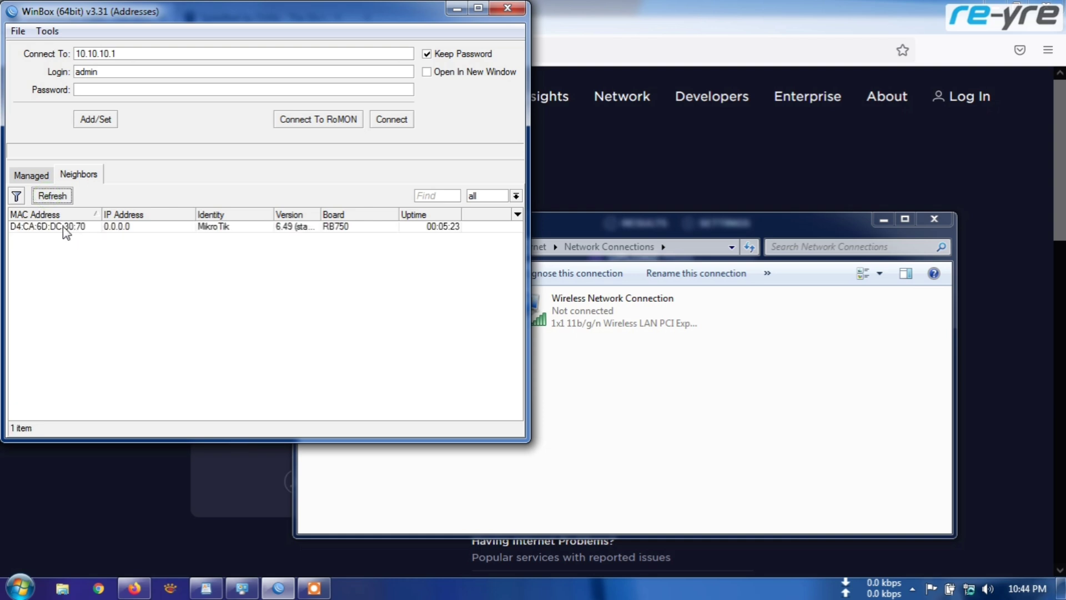
{"action": "left_click", "coordinate": [37, 227]}
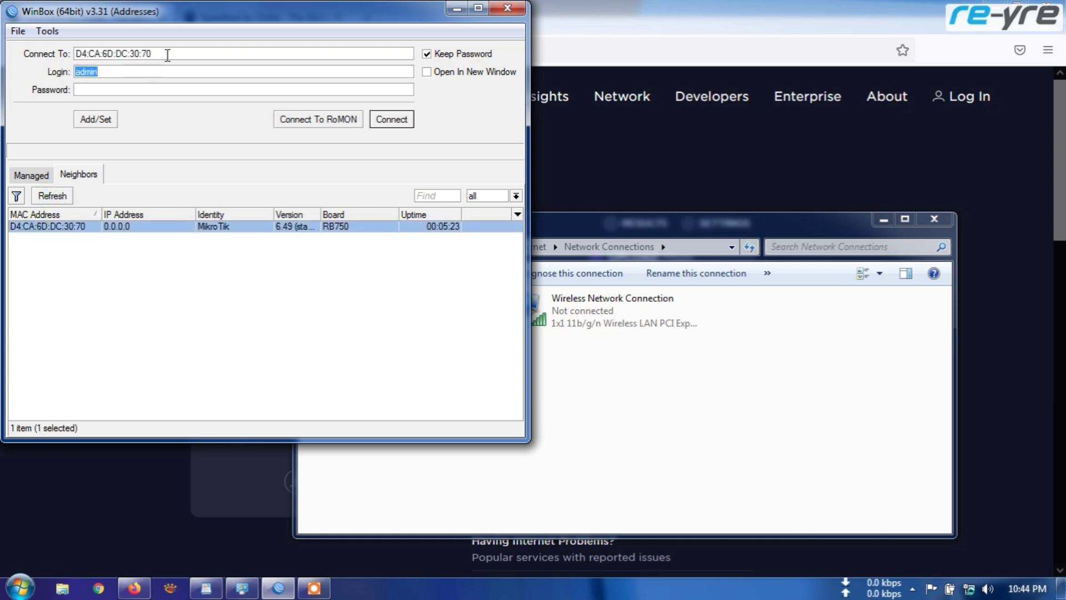
{"action": "left_click", "coordinate": [387, 118]}
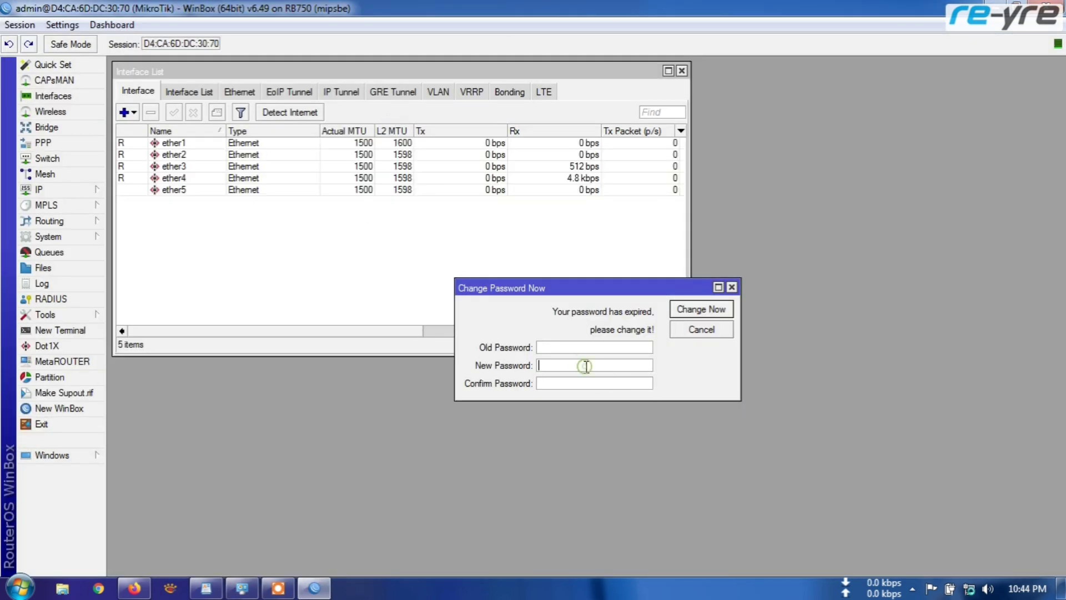
Step: Enter and confirm a new router password to replace the expired one
{"action": "type", "text": "*"}
{"action": "left_click", "coordinate": [597, 383]}
{"action": "type", "text": "****"}
{"action": "left_click", "coordinate": [688, 310]}
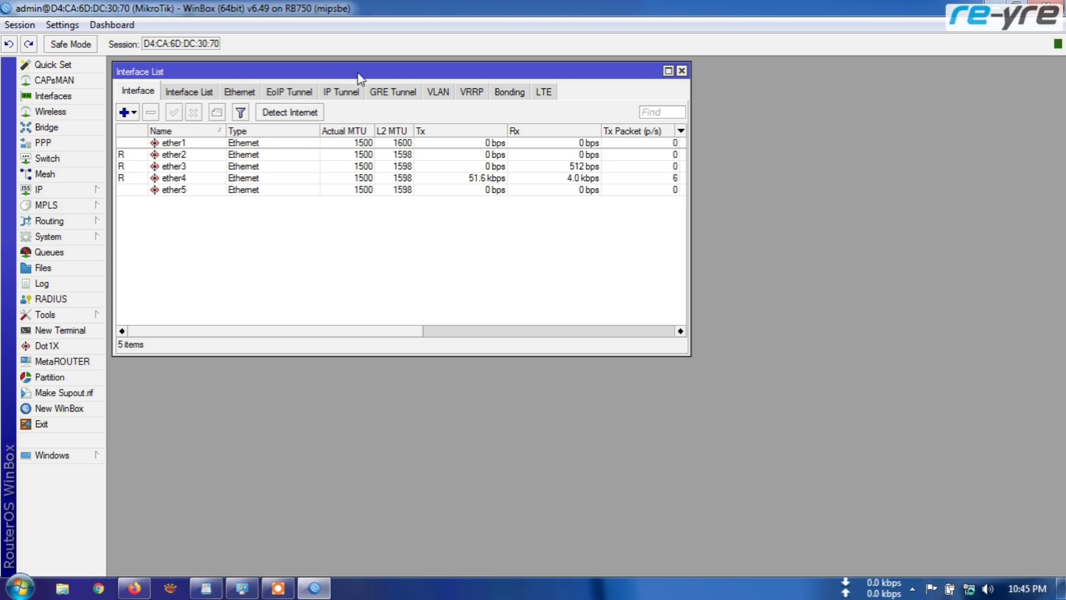
Step: Rename the ether1 interface as ether1-off
{"action": "double_click", "coordinate": [174, 143]}
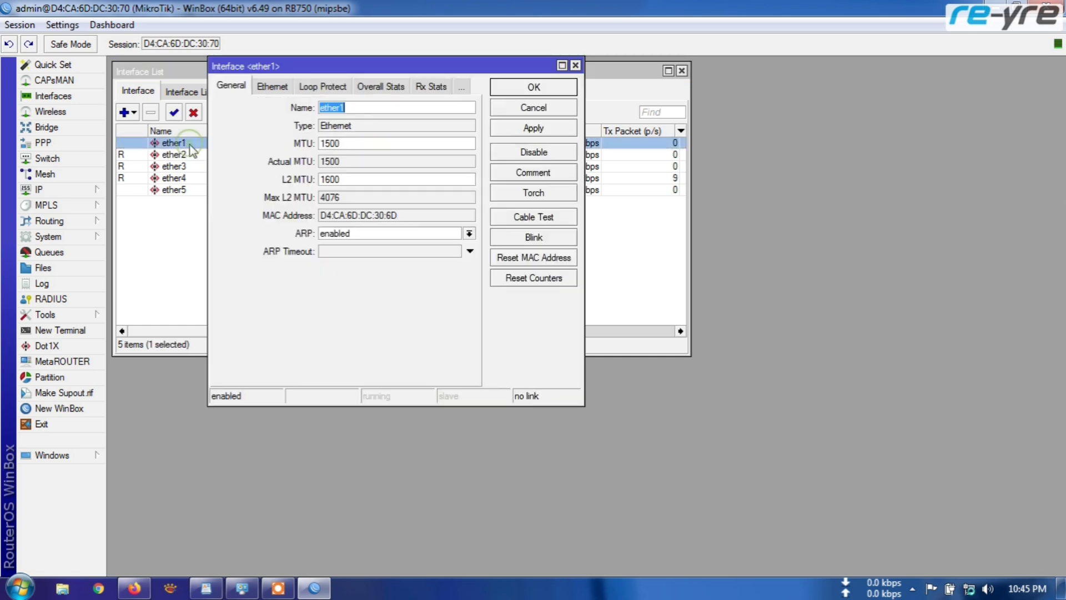
{"action": "left_click", "coordinate": [390, 105]}
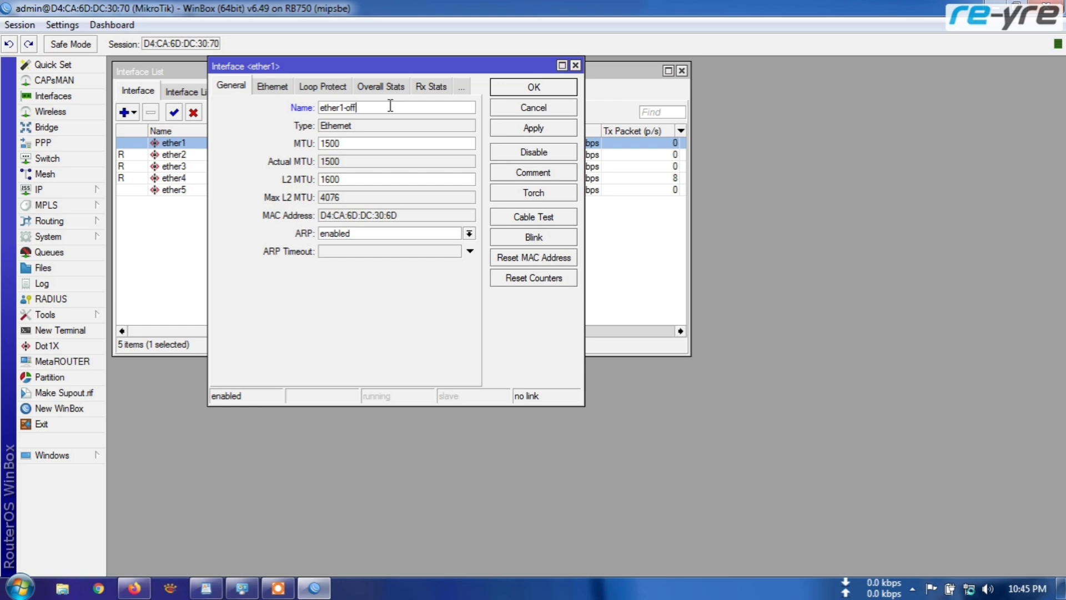
{"action": "left_click", "coordinate": [535, 130]}
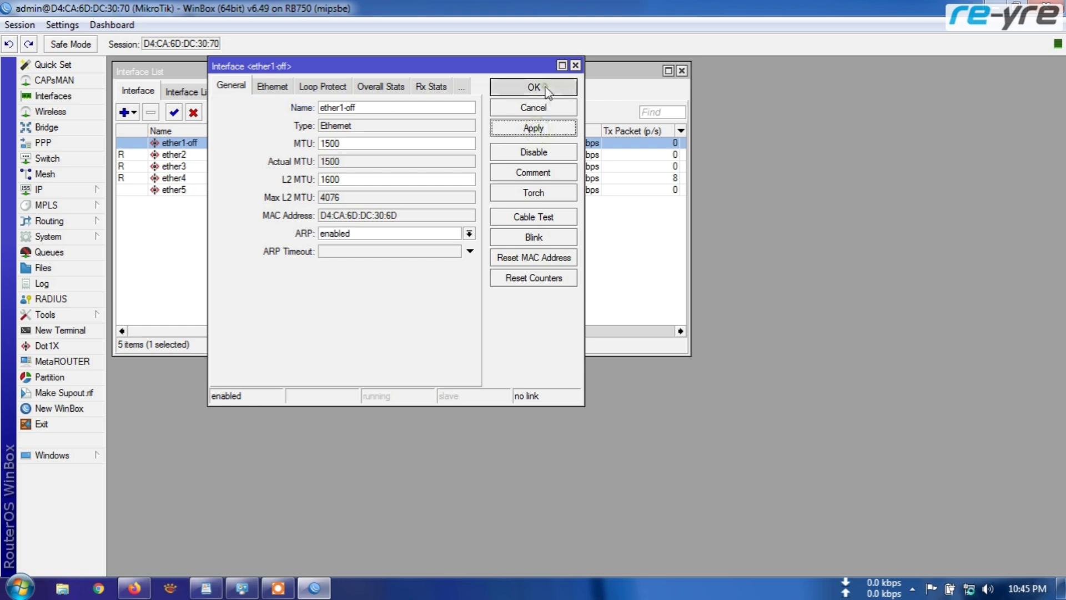
{"action": "left_click", "coordinate": [536, 91]}
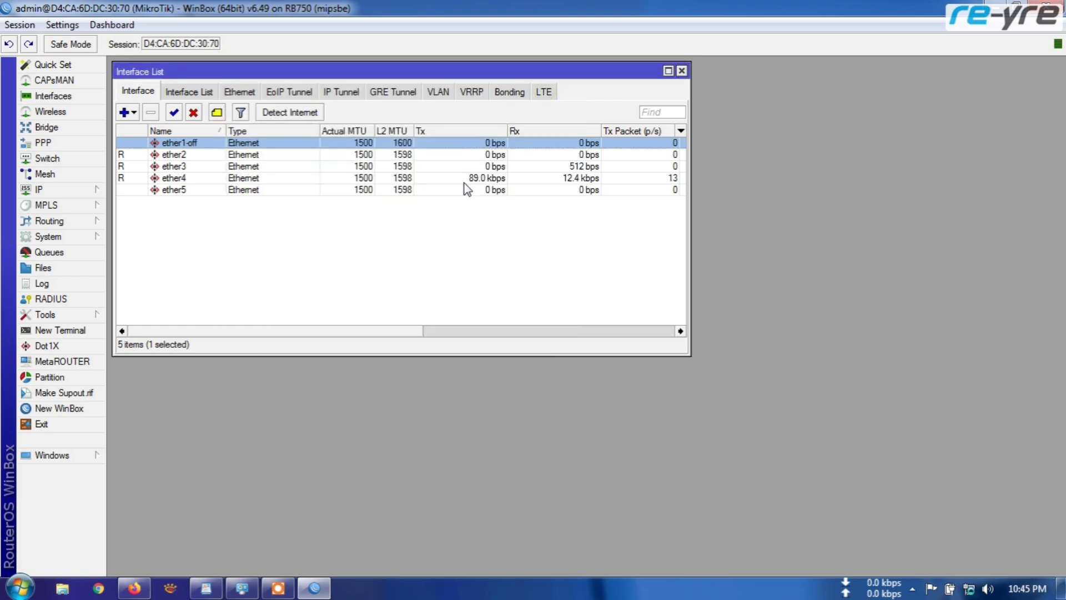
Step: Rename the ether2 interface as ether2-stb1
{"action": "double_click", "coordinate": [187, 155]}
{"action": "left_click", "coordinate": [377, 109]}
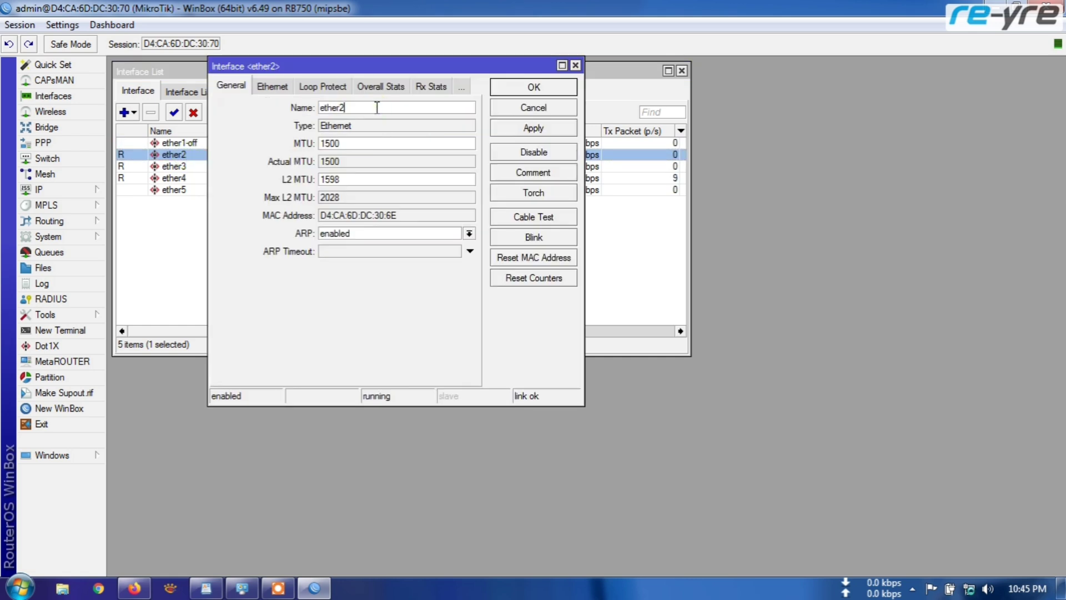
{"action": "type", "text": "-stb1"}
{"action": "left_click", "coordinate": [511, 87]}
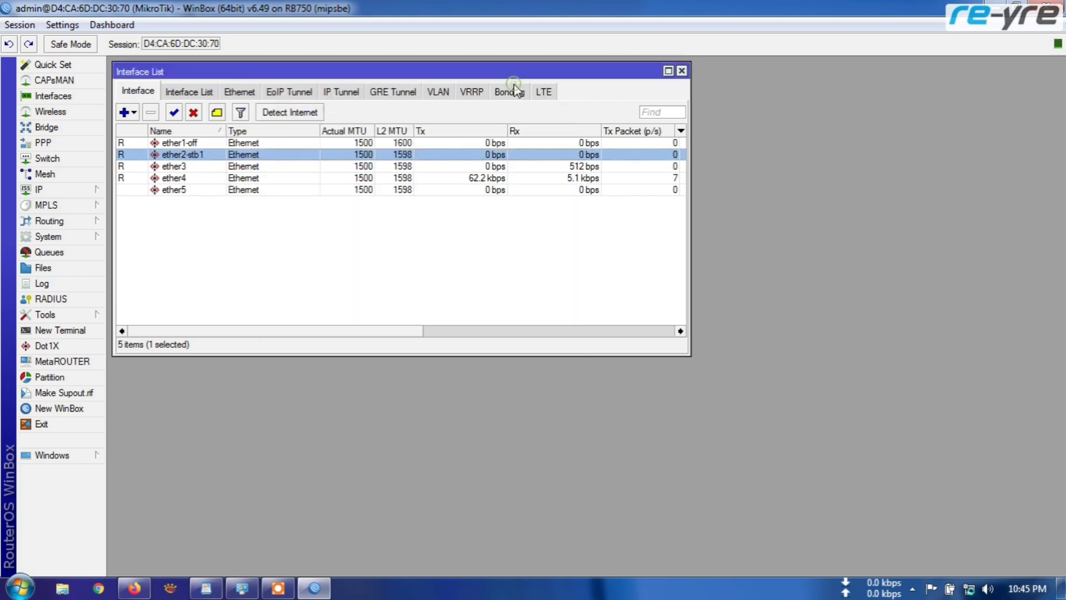
Step: Try to rename the ether3 interface with a suffix after its number
{"action": "double_click", "coordinate": [186, 167]}
{"action": "left_click", "coordinate": [359, 107]}
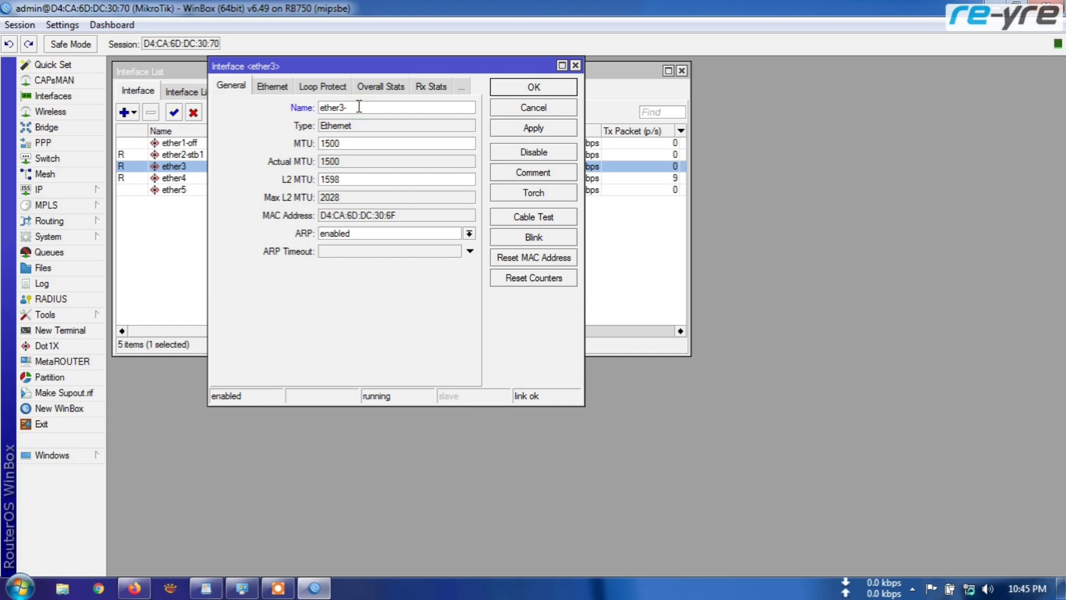
{"action": "left_click", "coordinate": [523, 90]}
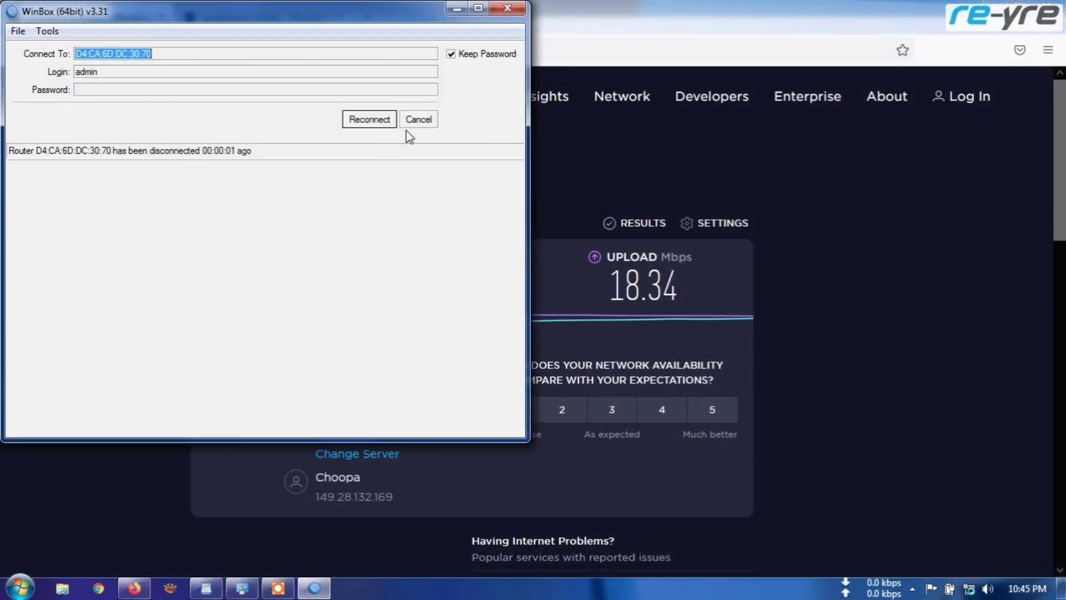
Step: Reconnect to the MikroTik RB750 from the refreshed neighbor list as admin, entering the account password
{"action": "left_click", "coordinate": [417, 119]}
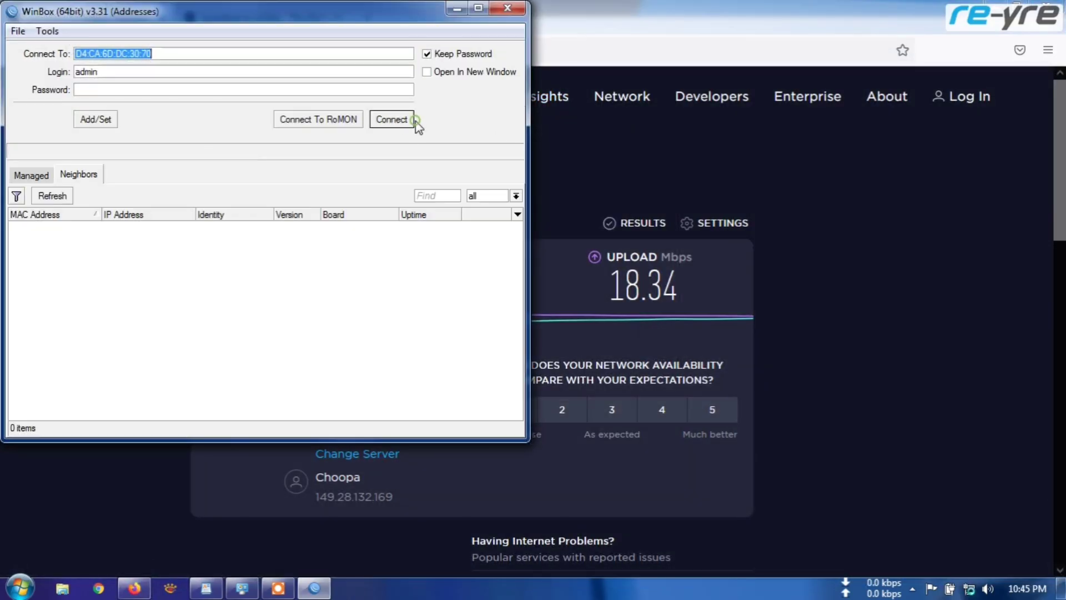
{"action": "left_click", "coordinate": [54, 195]}
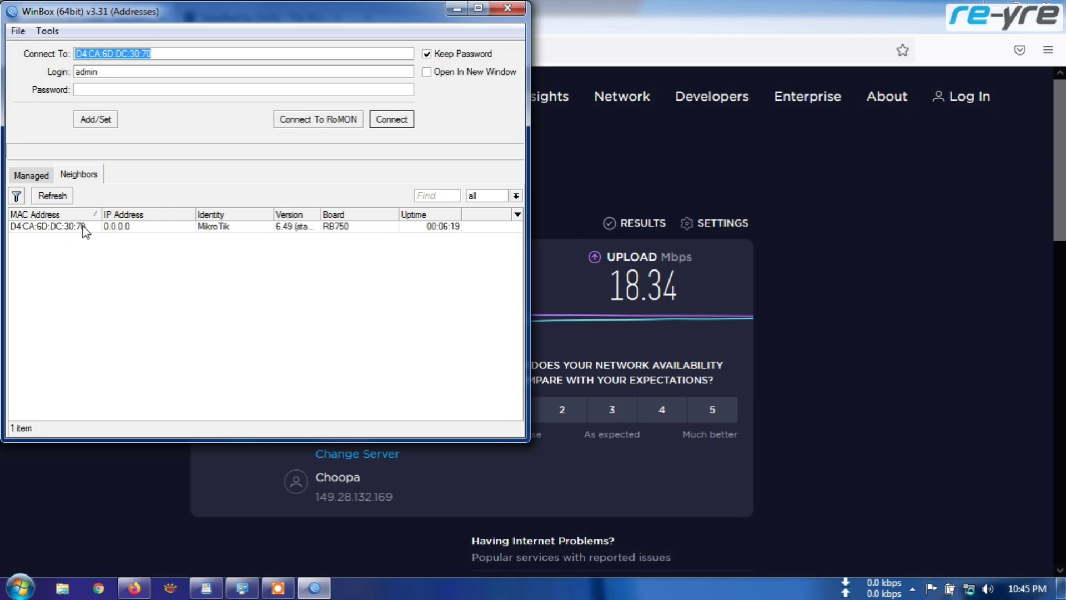
{"action": "left_click", "coordinate": [48, 228]}
{"action": "left_click", "coordinate": [391, 118]}
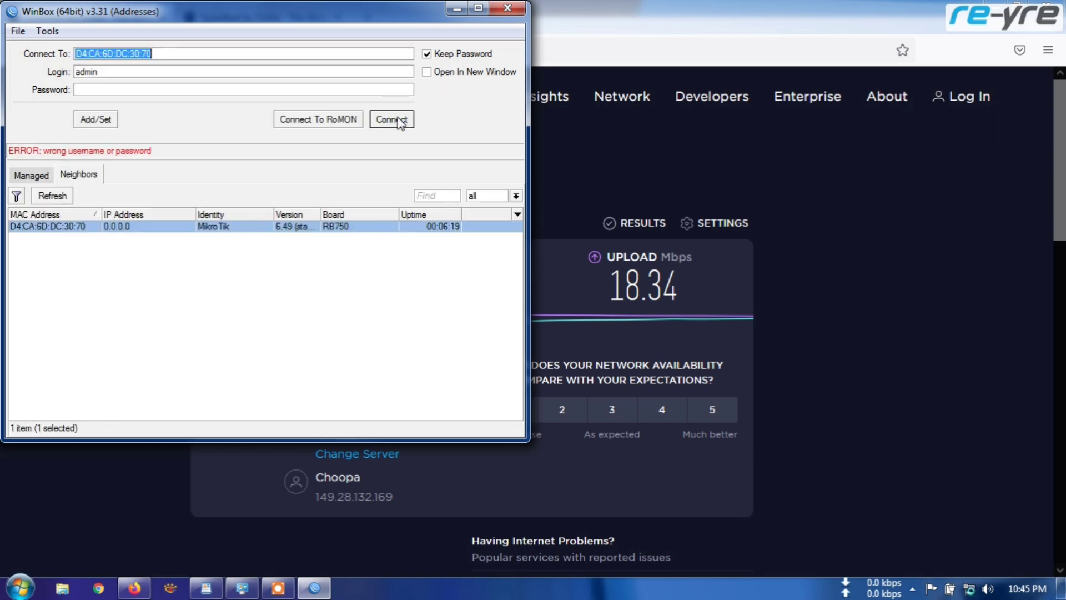
{"action": "left_click", "coordinate": [137, 87]}
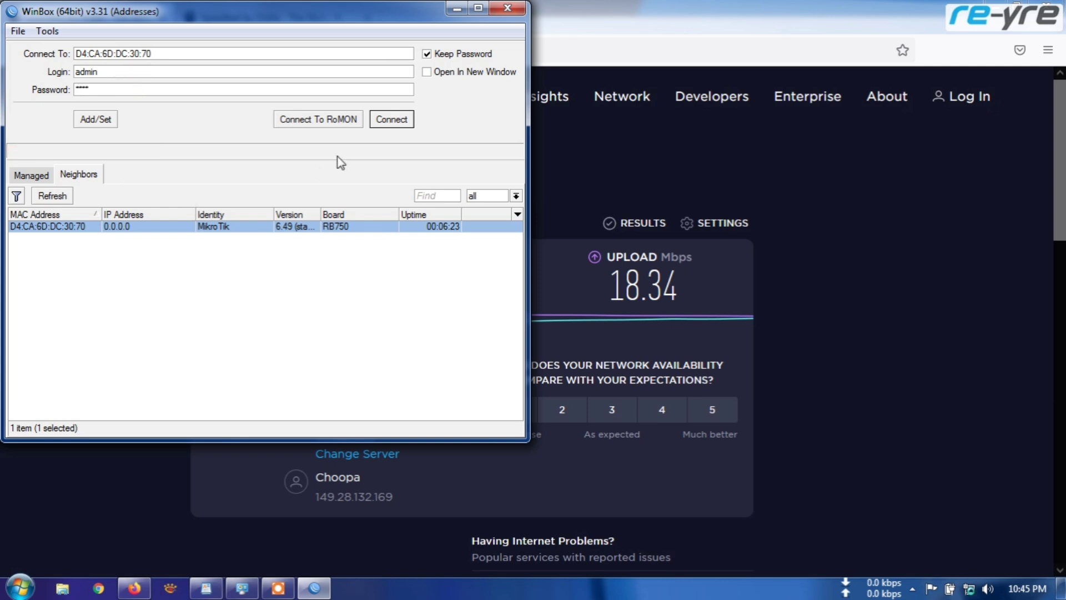
{"action": "left_click", "coordinate": [391, 119]}
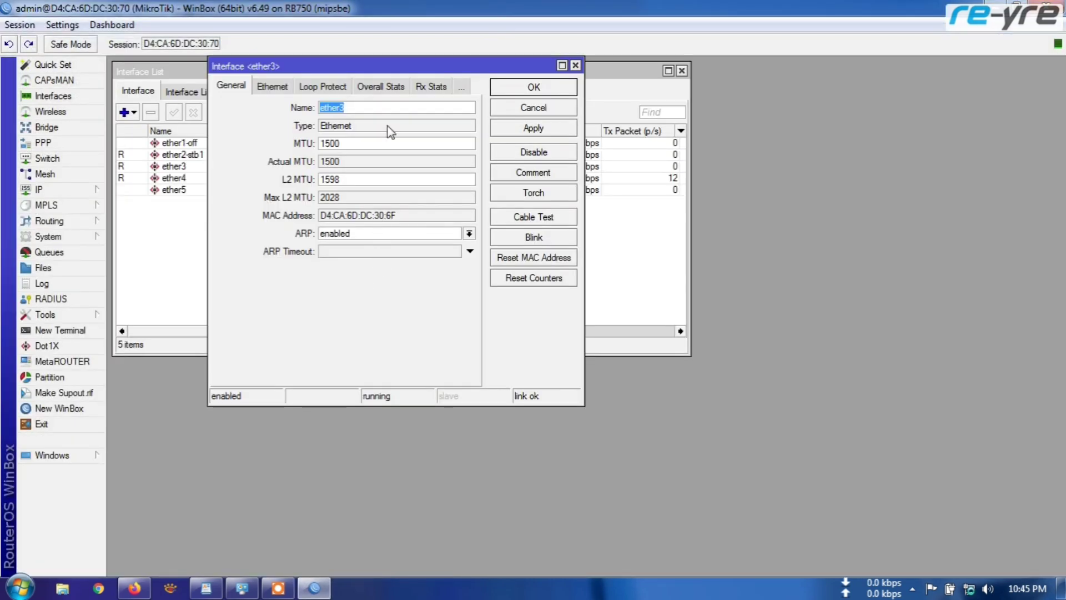
Step: Rename the ether3 interface as ether3-stb2 and the ether4 interface as ether4-local
{"action": "left_click", "coordinate": [365, 110]}
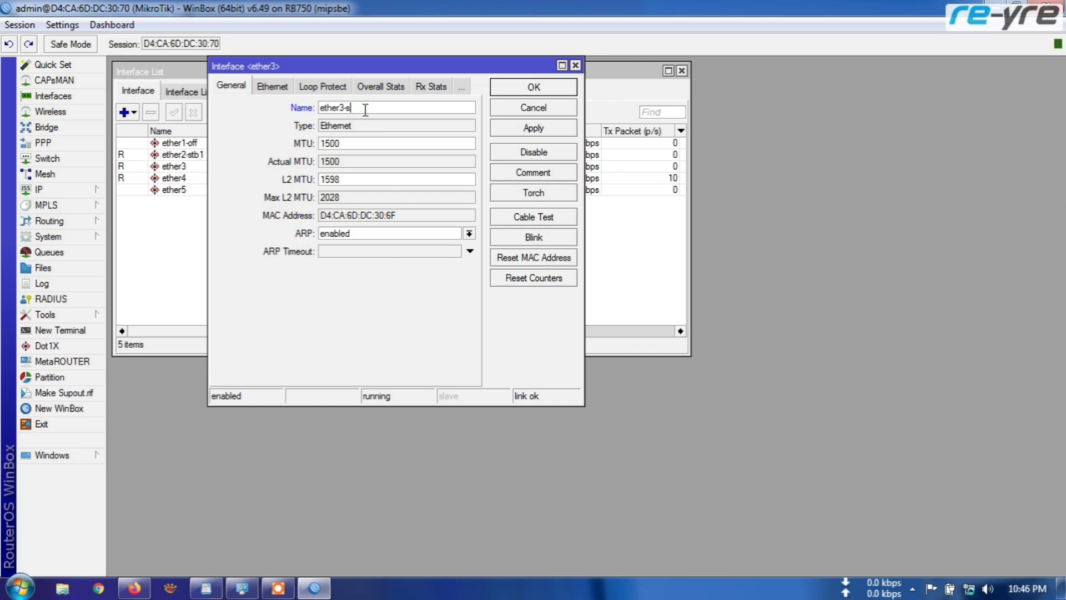
{"action": "left_click", "coordinate": [522, 87]}
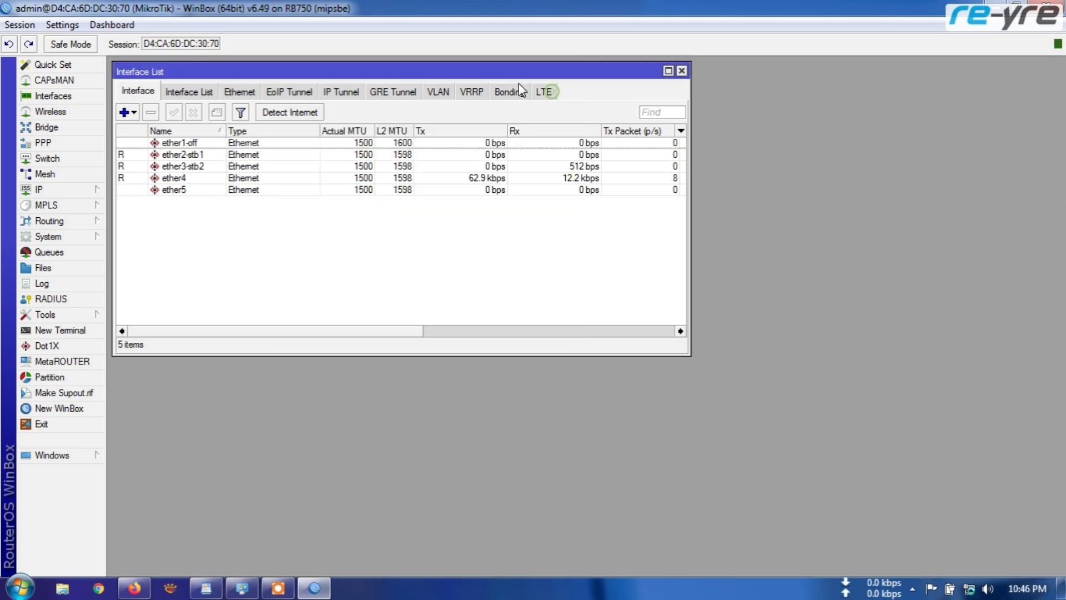
{"action": "left_click", "coordinate": [198, 179]}
{"action": "double_click", "coordinate": [197, 179]}
{"action": "left_click", "coordinate": [367, 108]}
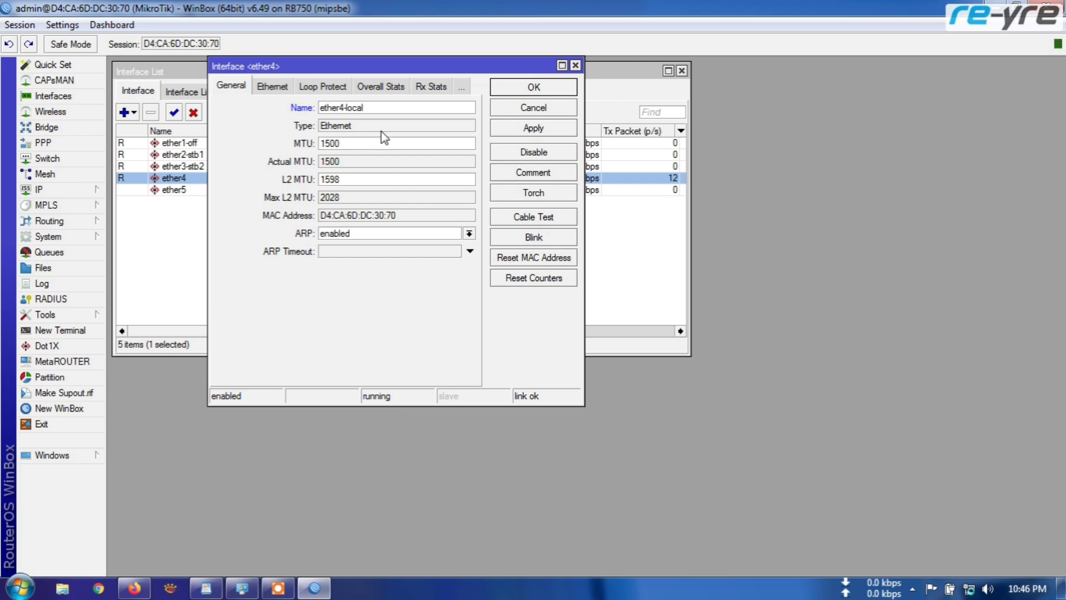
{"action": "left_click", "coordinate": [534, 87]}
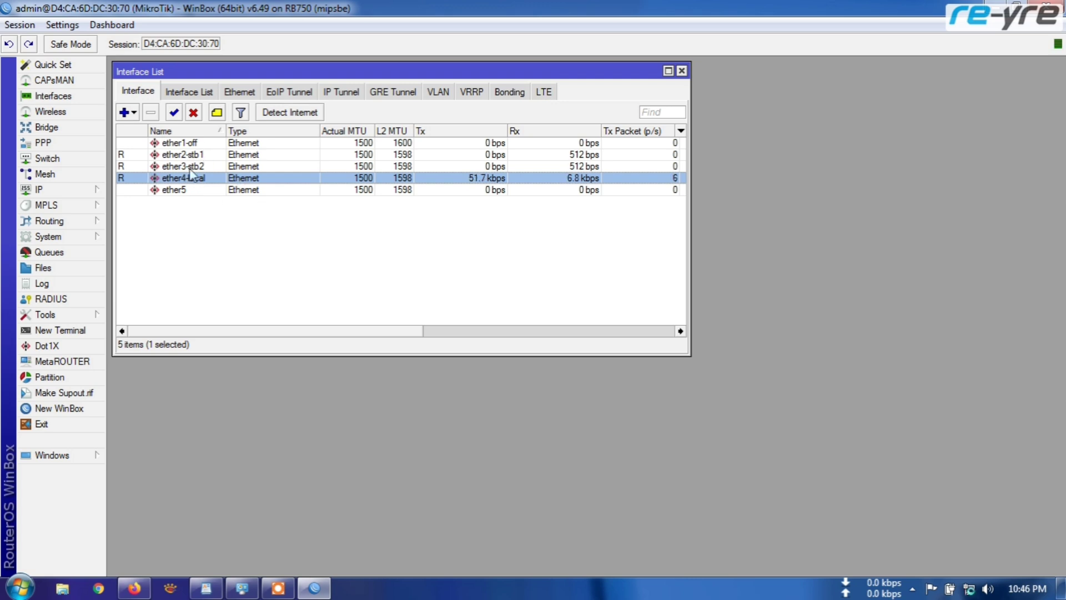
Step: Add the IP address 192.168.1.2/24 to the ether2-stb1 interface in the router's address list
{"action": "left_click", "coordinate": [76, 191]}
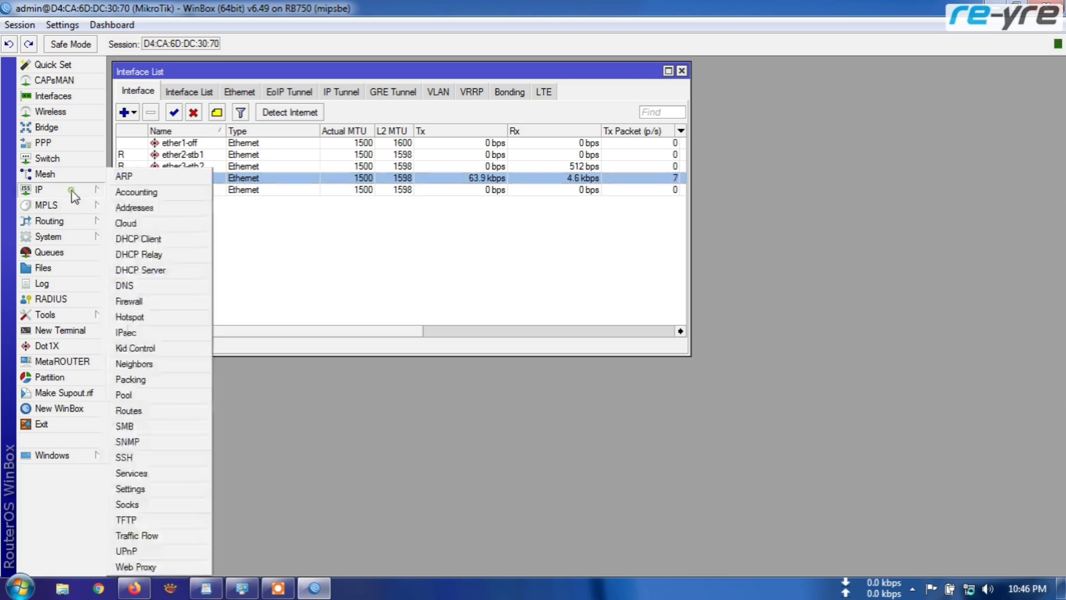
{"action": "left_click", "coordinate": [135, 207]}
{"action": "left_click_drag", "start_coordinate": [536, 210], "coordinate": [564, 210]}
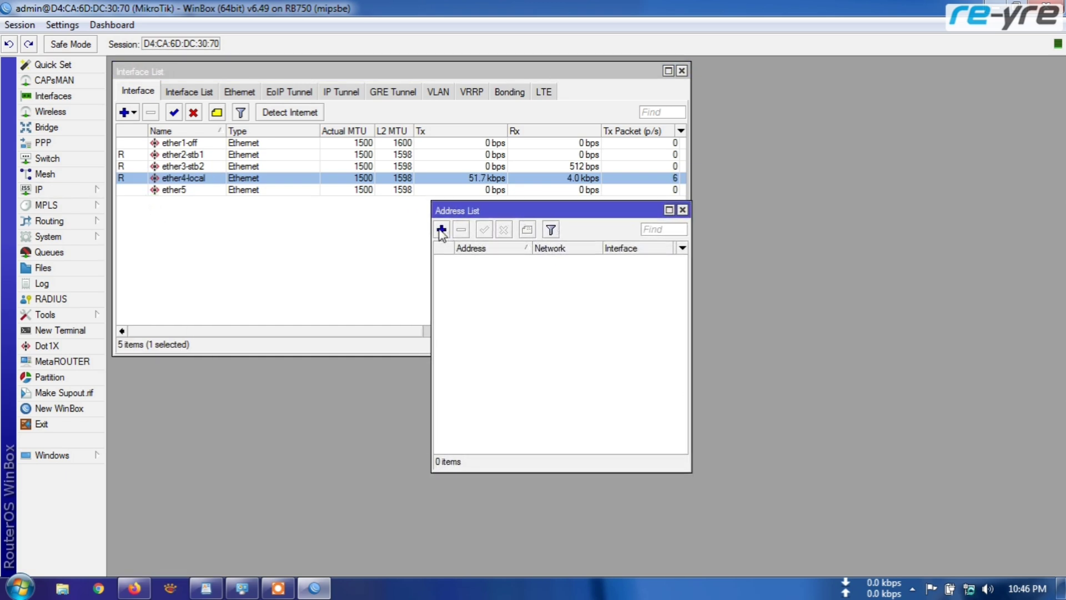
{"action": "left_click", "coordinate": [441, 230]}
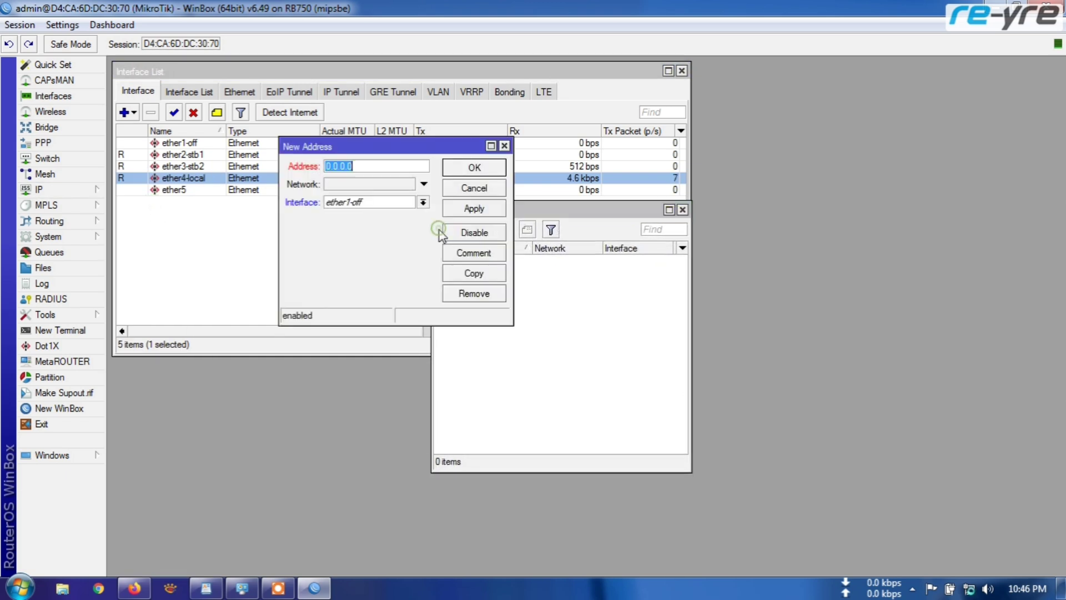
{"action": "left_click", "coordinate": [423, 201]}
{"action": "left_click", "coordinate": [408, 225]}
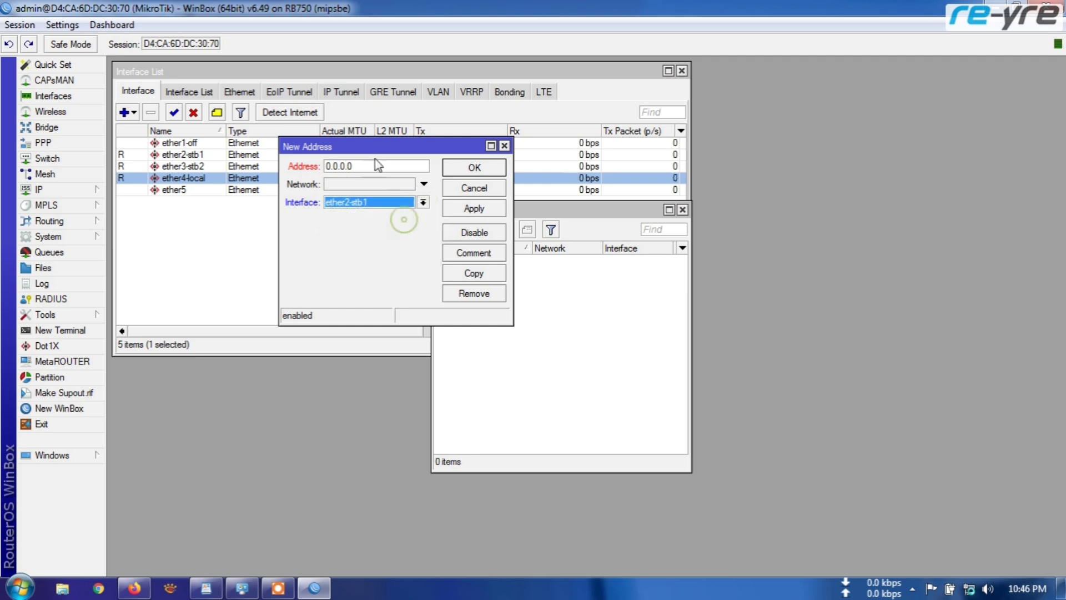
{"action": "double_click", "coordinate": [371, 166]}
{"action": "type", "text": "192.168.1.2"}
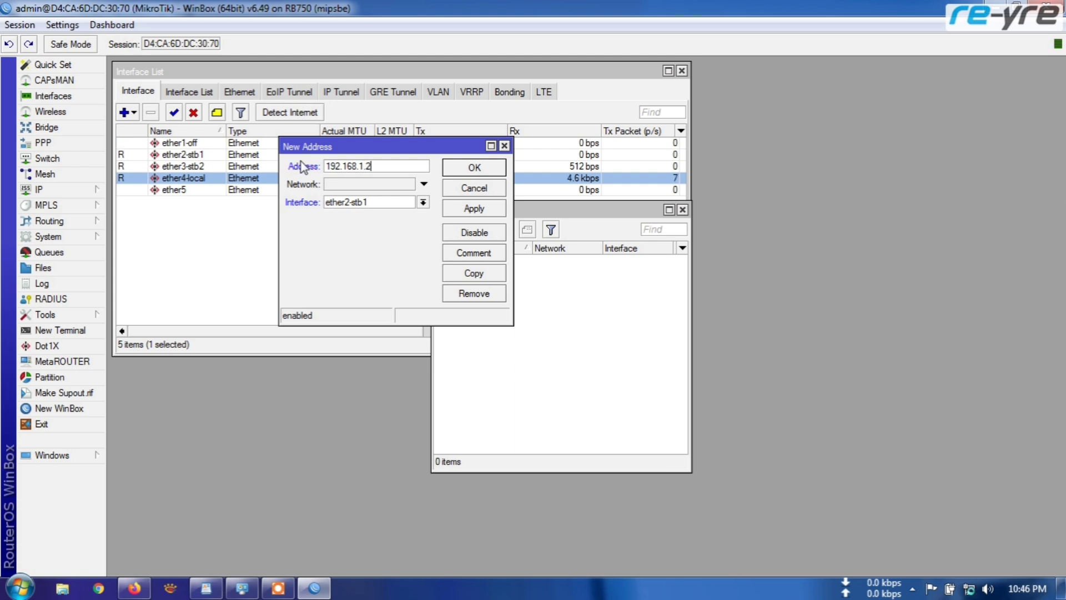
{"action": "type", "text": "/24"}
{"action": "left_click", "coordinate": [460, 173]}
Step: Add the IP address 192.168.2.2/24 to the ether3-stb2 interface in the router's address list
{"action": "left_click", "coordinate": [444, 229]}
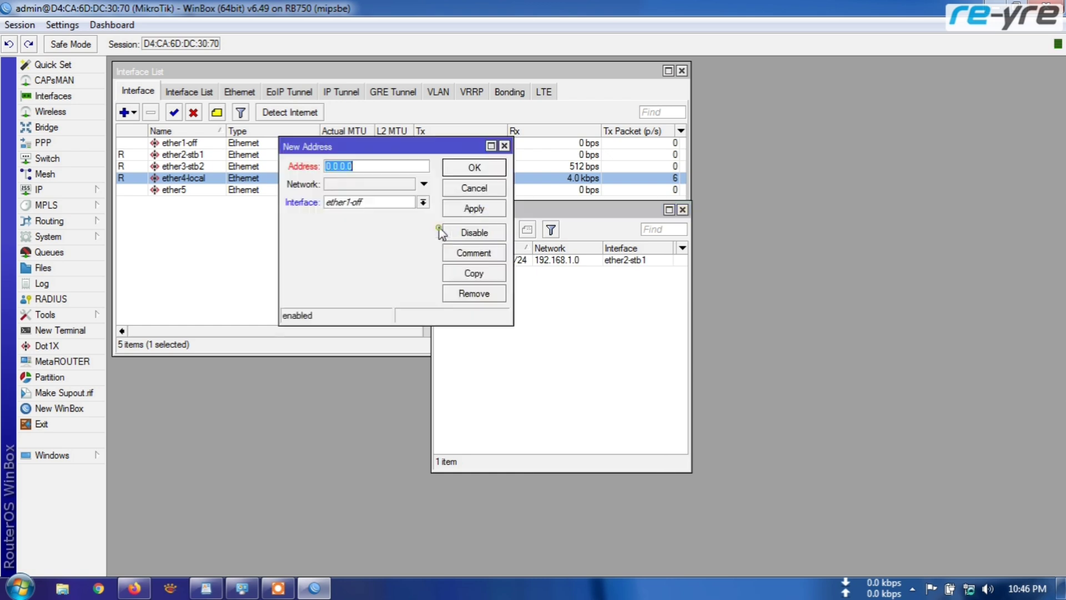
{"action": "left_click", "coordinate": [424, 202]}
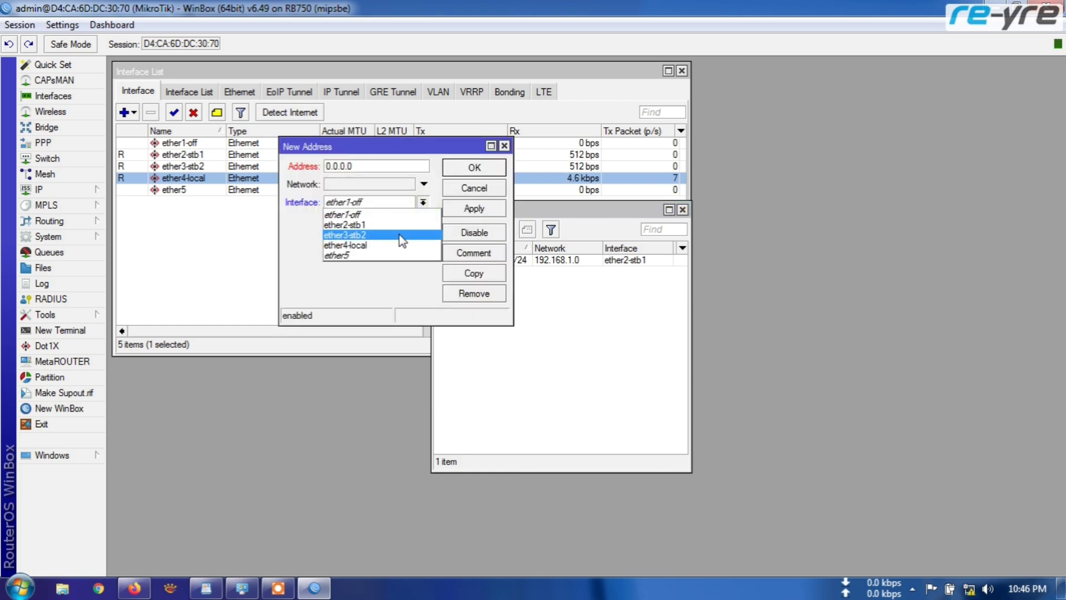
{"action": "left_click", "coordinate": [398, 233]}
{"action": "left_click", "coordinate": [367, 166]}
{"action": "type", "text": "192.168.2"}
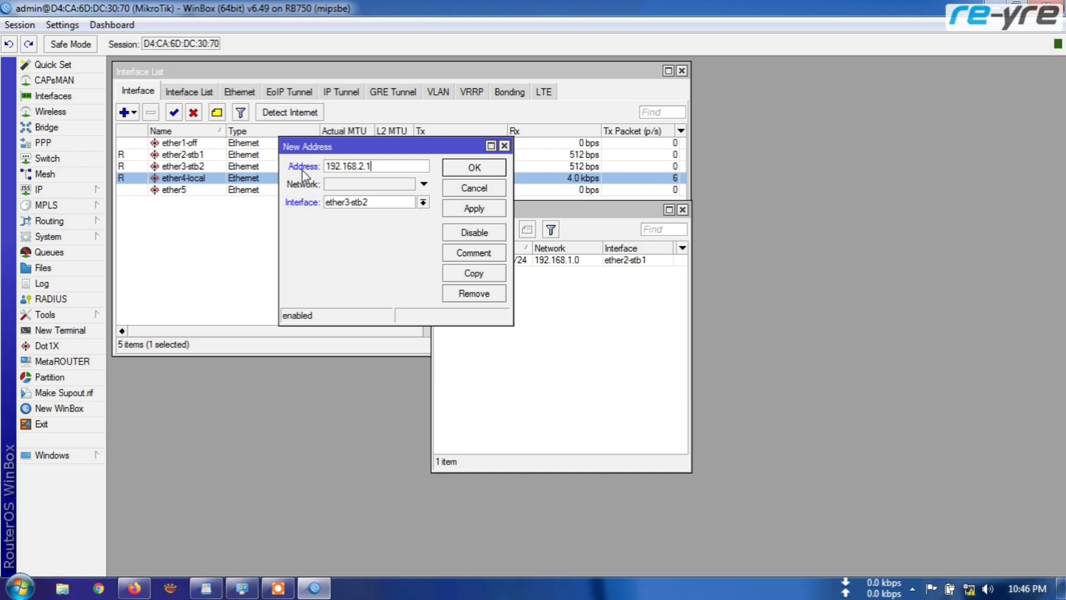
{"action": "type", "text": ".1"}
{"action": "key", "text": "BackSpace"}
{"action": "type", "text": "2/24"}
{"action": "left_click", "coordinate": [484, 168]}
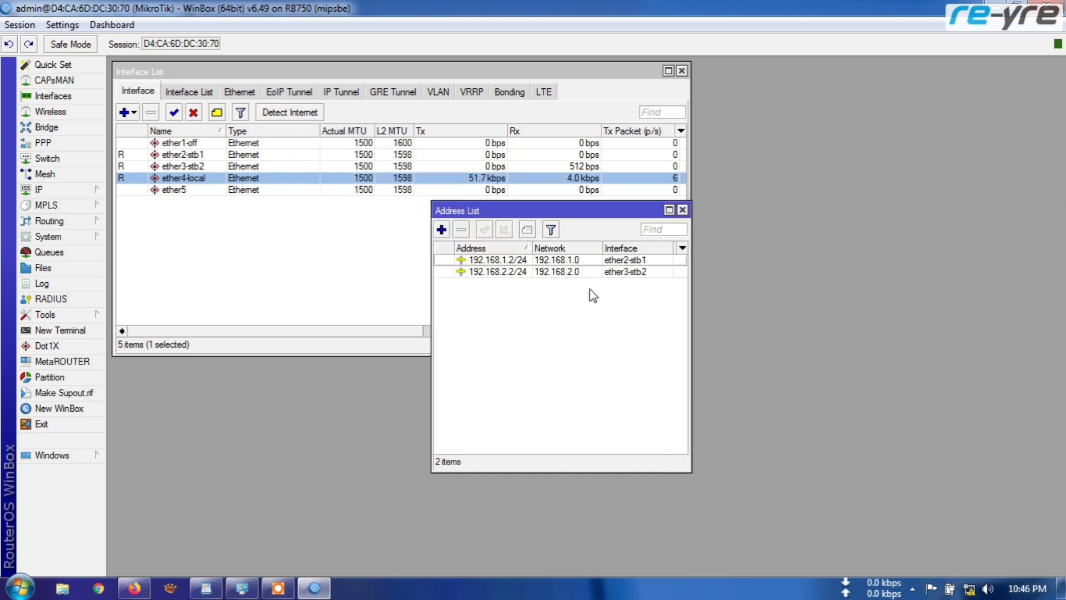
Step: Add the IP address 10.10.10.2/24 to the ether4-local interface in the router's address list
{"action": "left_click", "coordinate": [441, 229]}
{"action": "left_click", "coordinate": [423, 202]}
{"action": "left_click", "coordinate": [405, 248]}
{"action": "double_click", "coordinate": [386, 166]}
{"action": "type", "text": "192.1"}
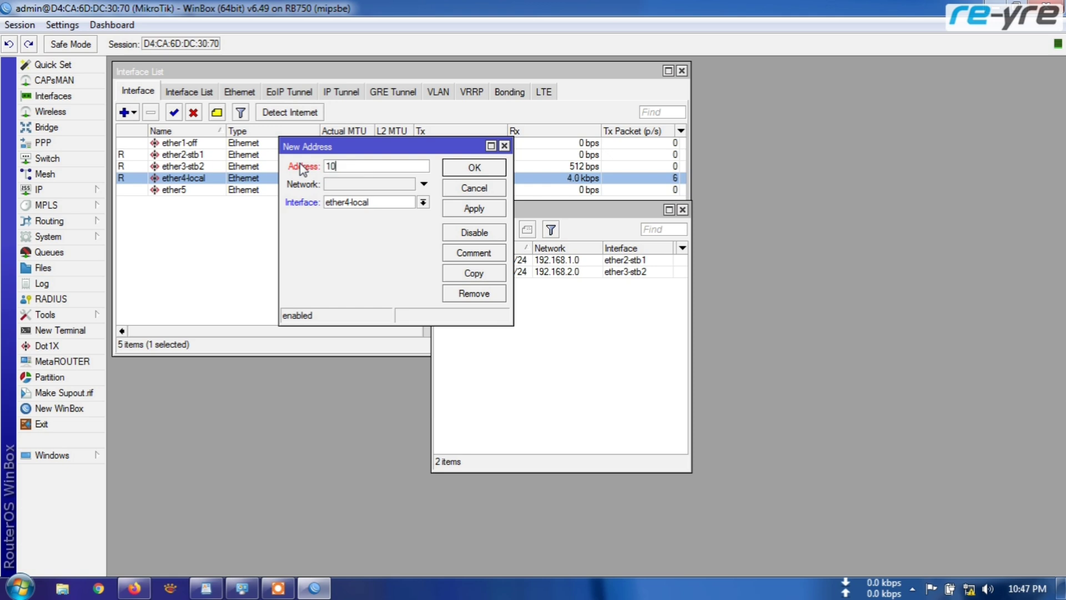
{"action": "type", "text": "10.10.10.2/24"}
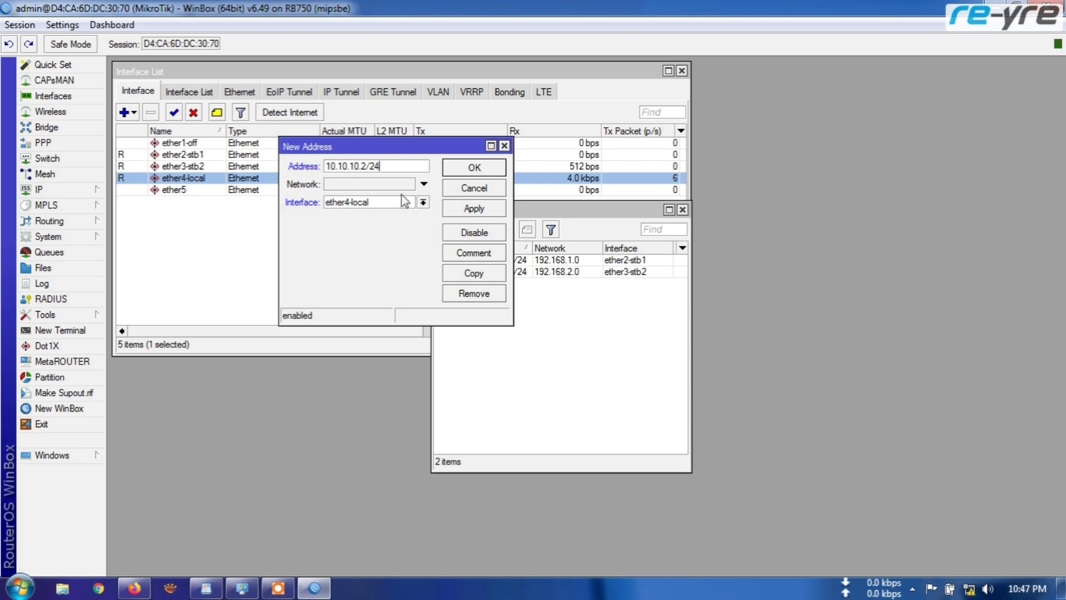
{"action": "left_click", "coordinate": [494, 168]}
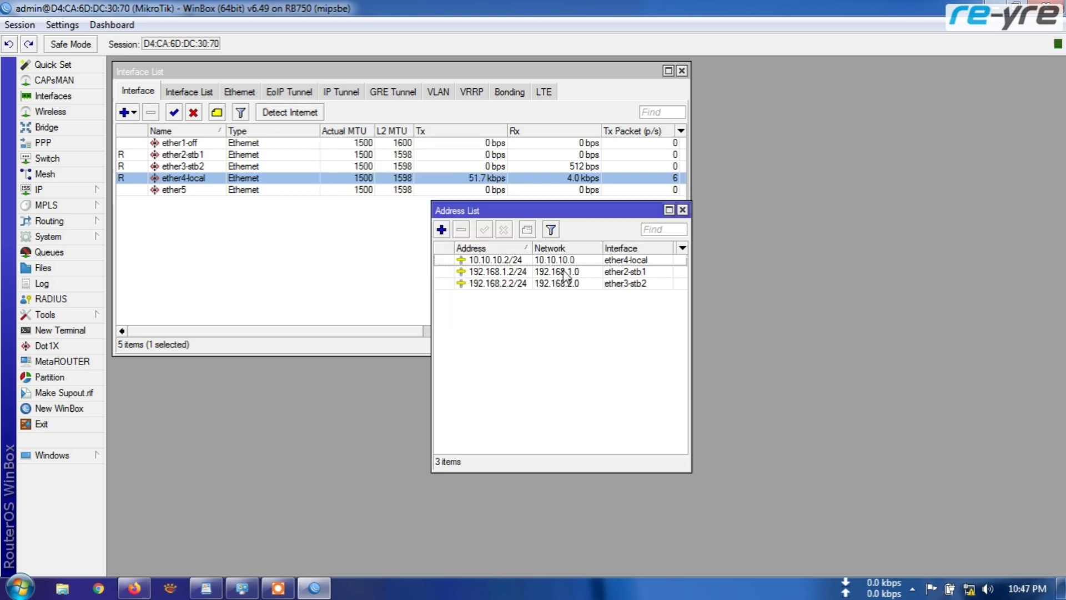
Step: Close the address list and open the router's DHCP server configuration
{"action": "left_click", "coordinate": [683, 210]}
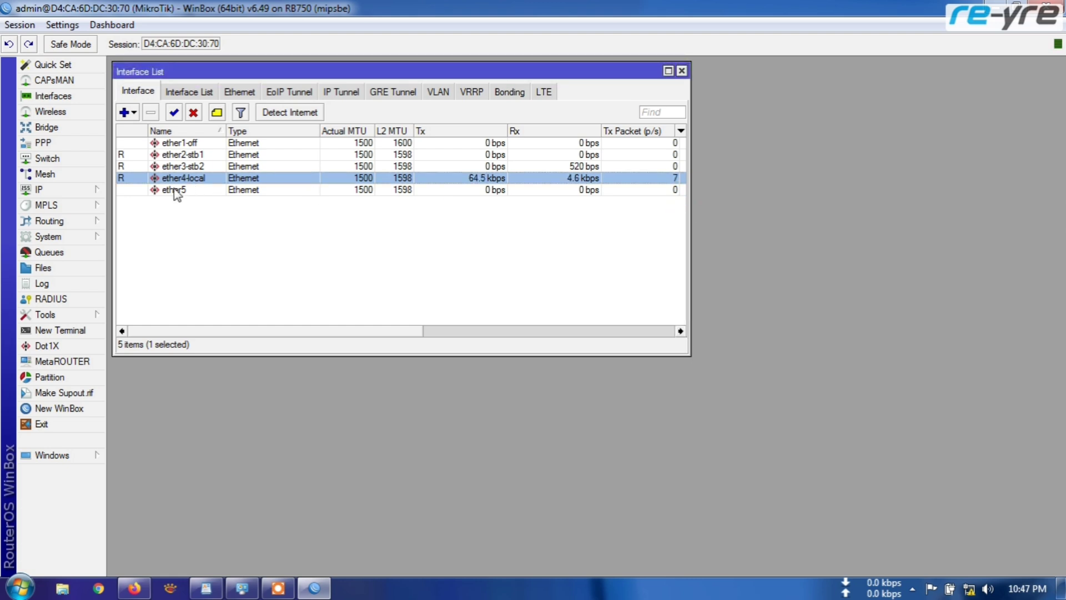
{"action": "left_click", "coordinate": [83, 190]}
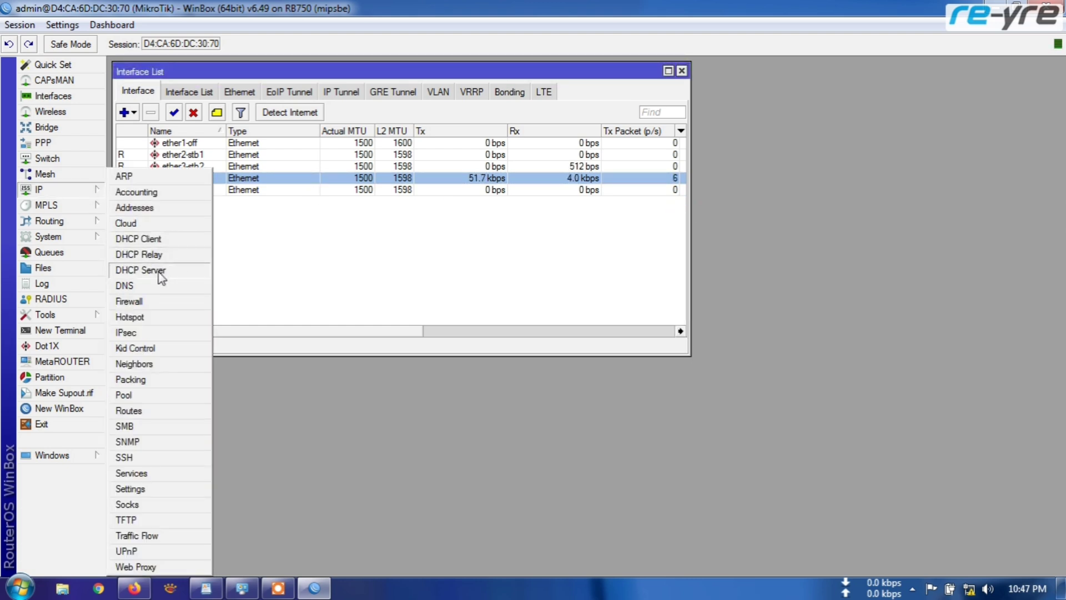
{"action": "left_click", "coordinate": [160, 272]}
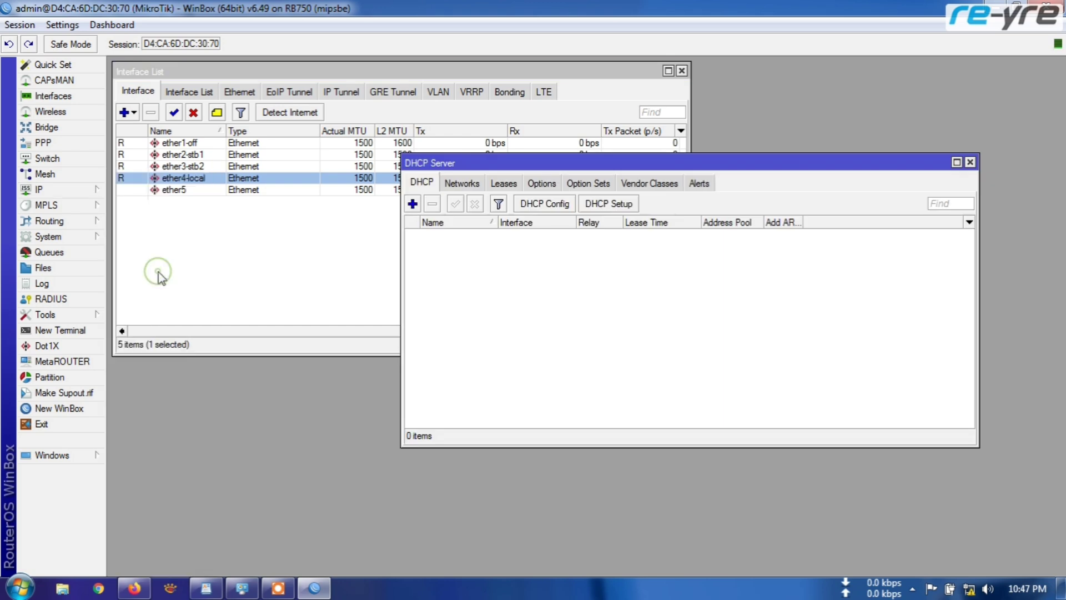
{"action": "left_click", "coordinate": [615, 205]}
{"action": "left_click", "coordinate": [558, 231]}
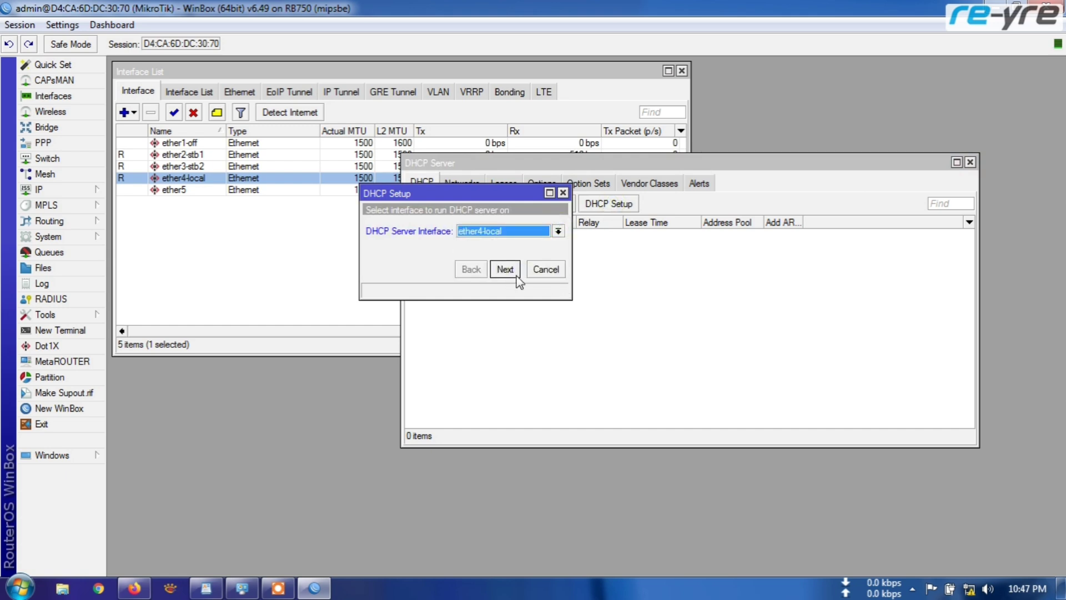
{"action": "left_click", "coordinate": [506, 272]}
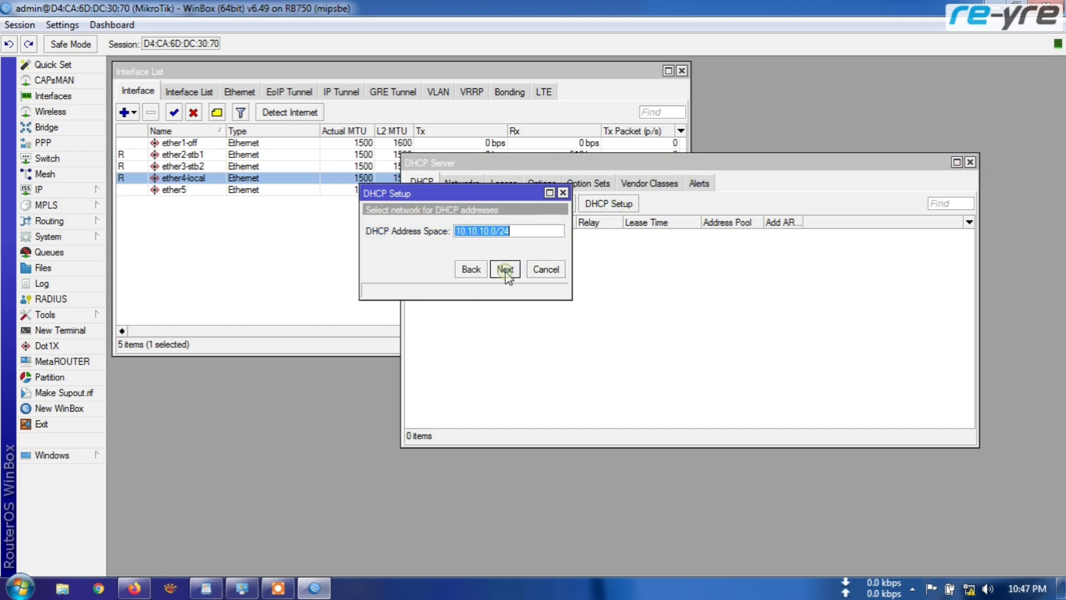
{"action": "left_click", "coordinate": [541, 271]}
Step: Set the router's DNS servers to 192.168.1.1 and 192.168.2.1 and save the DNS settings
{"action": "left_click", "coordinate": [53, 190]}
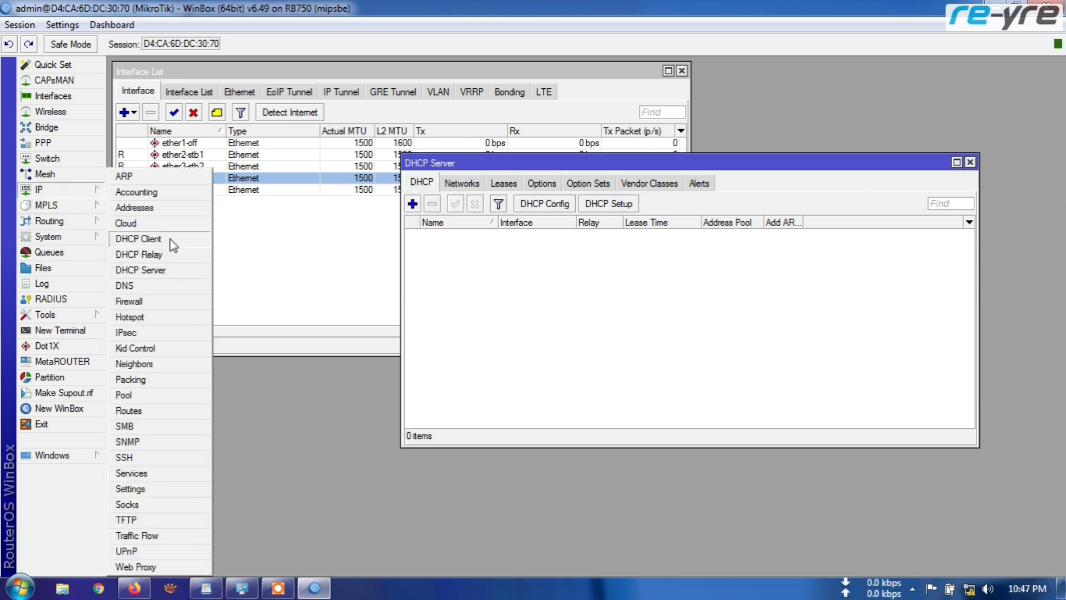
{"action": "left_click", "coordinate": [155, 289]}
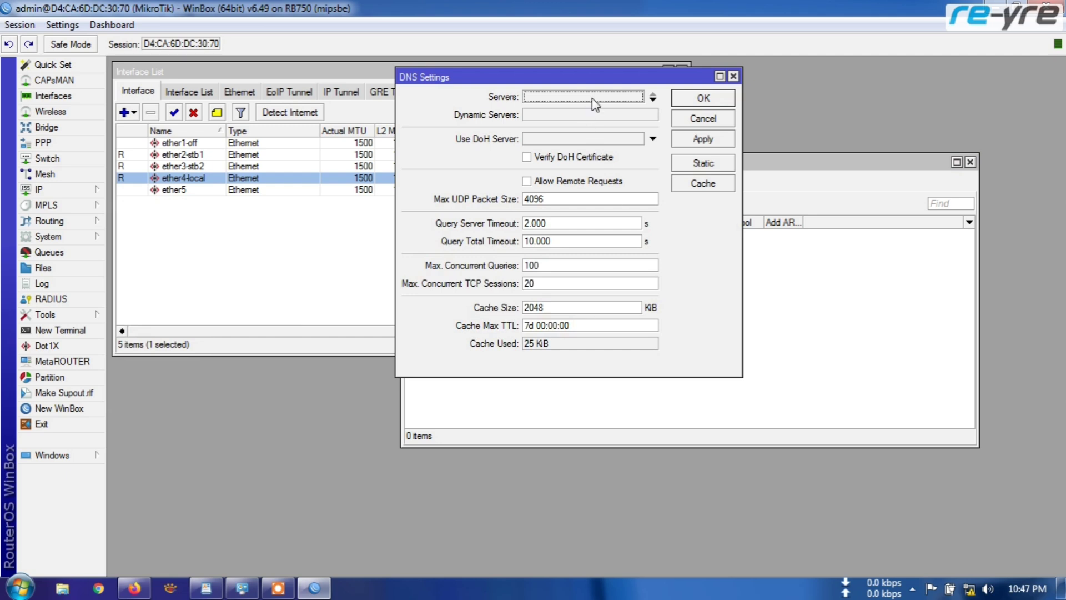
{"action": "left_click", "coordinate": [654, 100]}
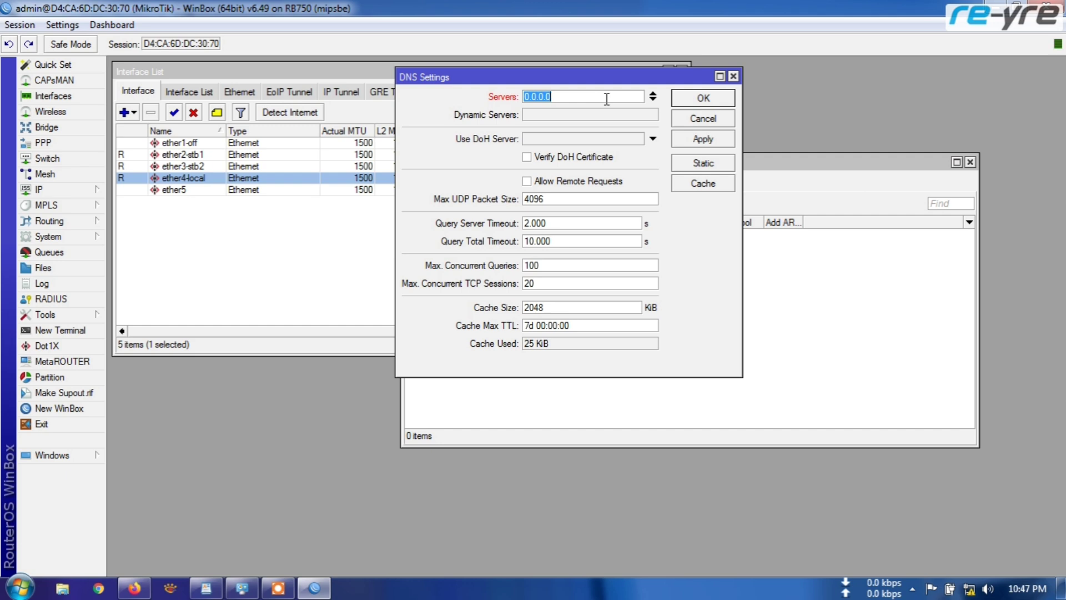
{"action": "type", "text": "192.168.1.1"}
{"action": "left_click", "coordinate": [653, 99]}
{"action": "left_click", "coordinate": [621, 115]}
{"action": "double_click", "coordinate": [588, 115]}
{"action": "type", "text": "192.1"}
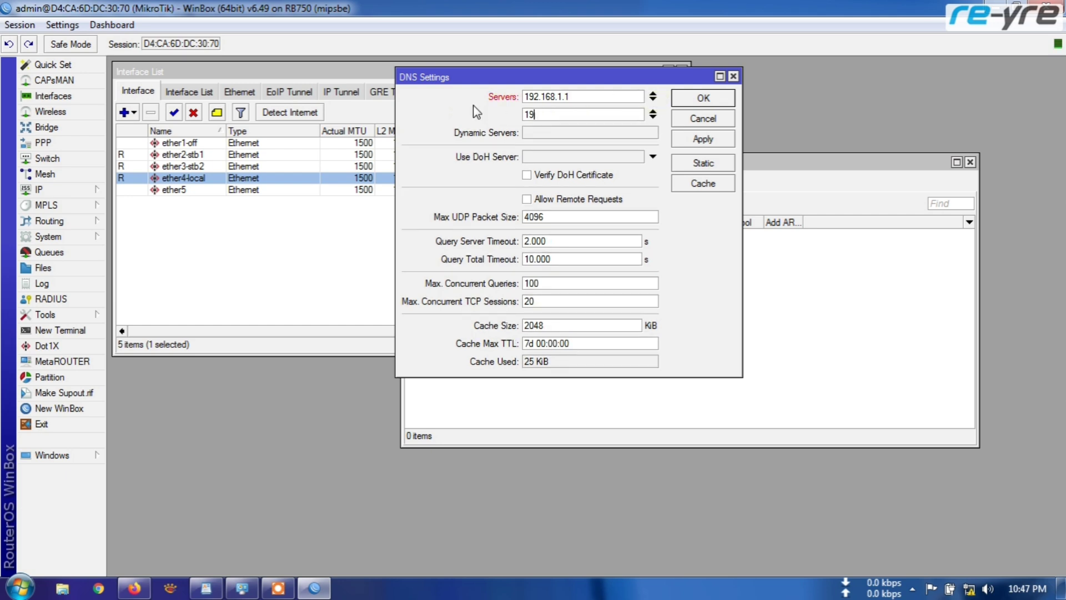
{"action": "type", "text": "68.2.1"}
{"action": "left_click", "coordinate": [710, 142]}
{"action": "left_click", "coordinate": [704, 99]}
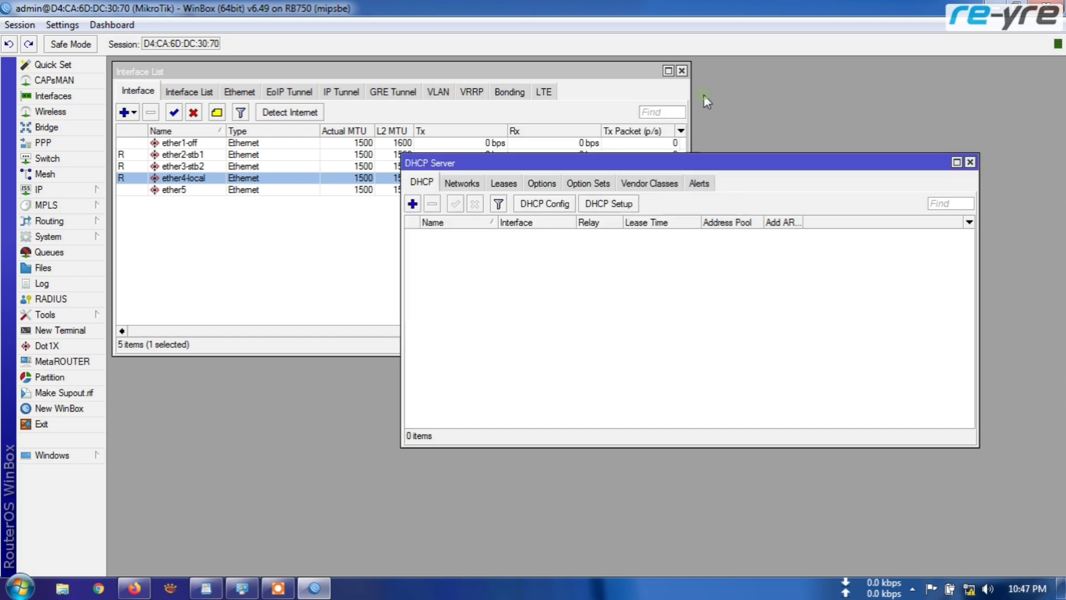
Step: Set up a DHCP server on ether4-local with the suggested network values and DNS servers 192.168.1.1 and 192.168.2.1, then close the DHCP server list
{"action": "left_click", "coordinate": [609, 204]}
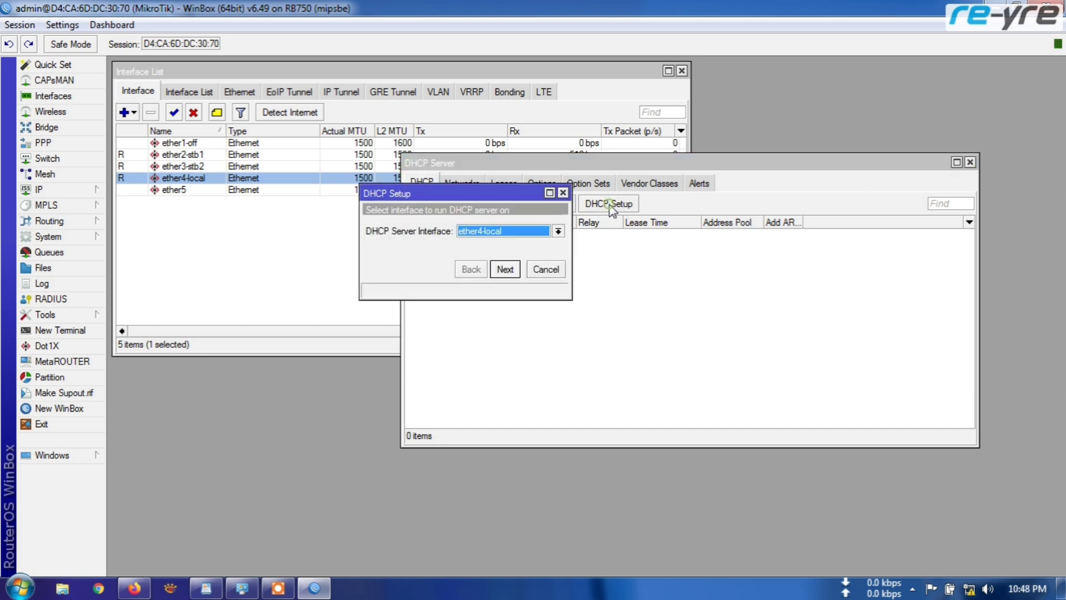
{"action": "left_click", "coordinate": [502, 235]}
{"action": "left_click", "coordinate": [517, 277]}
{"action": "left_click", "coordinate": [515, 273]}
{"action": "left_click", "coordinate": [515, 273]}
{"action": "left_click", "coordinate": [515, 272]}
{"action": "left_click", "coordinate": [506, 270]}
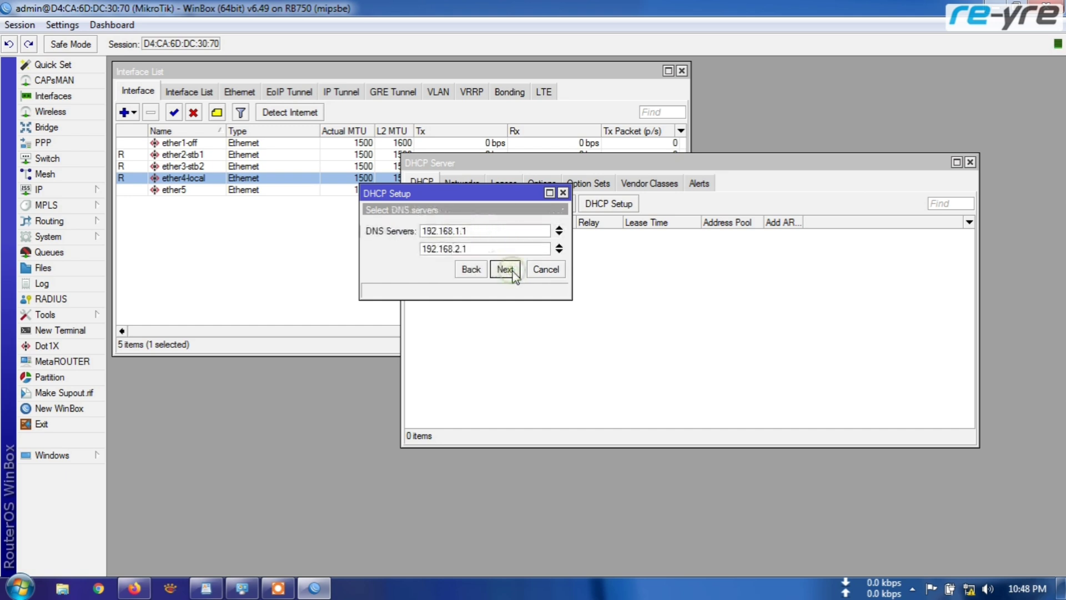
{"action": "left_click", "coordinate": [505, 270]}
{"action": "left_click", "coordinate": [506, 270]}
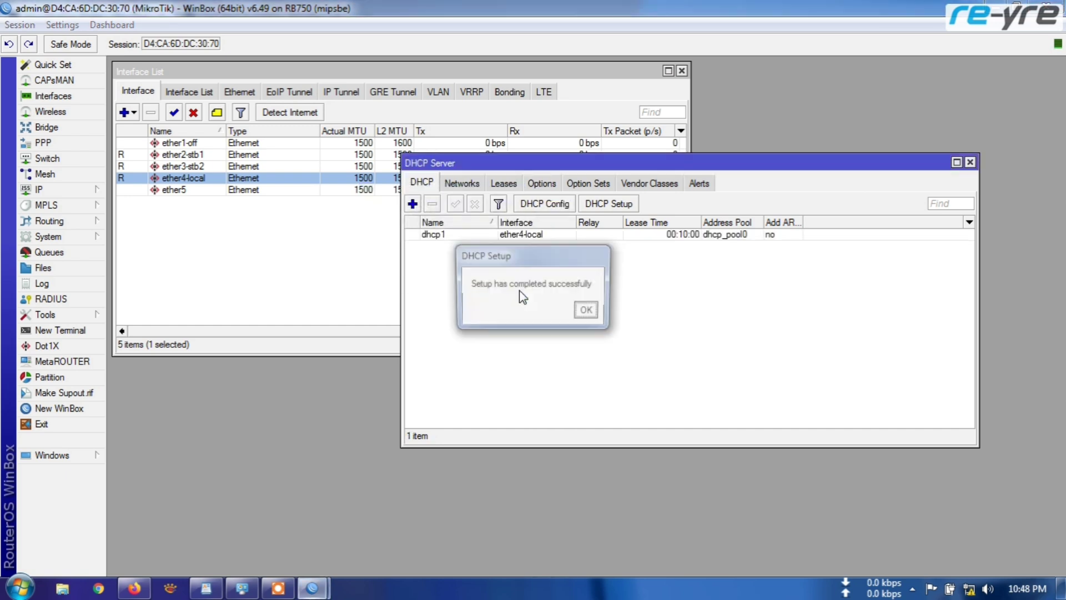
{"action": "left_click", "coordinate": [588, 312]}
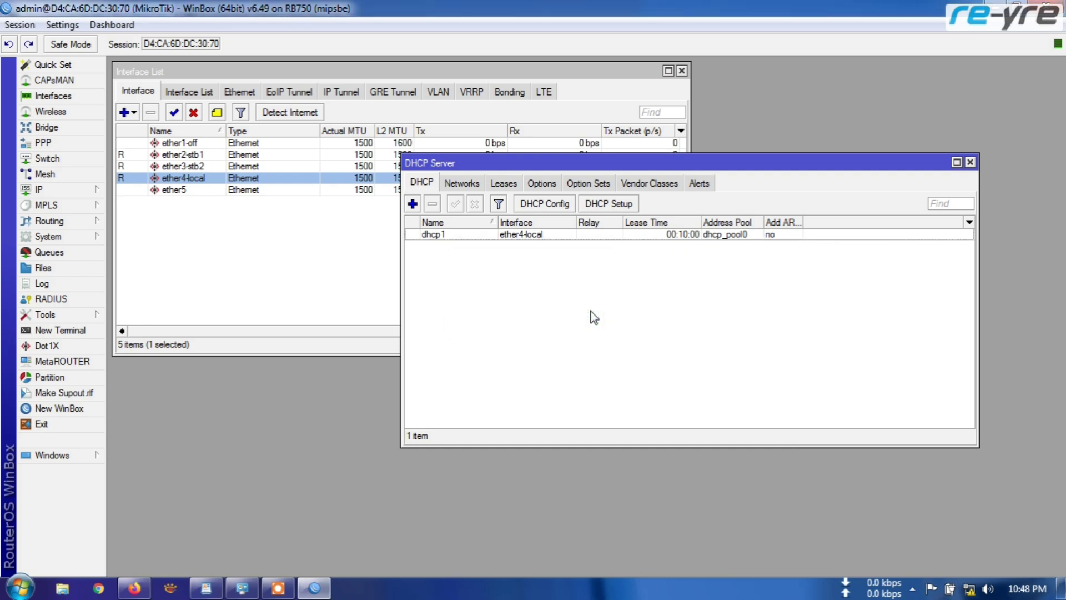
{"action": "left_click_drag", "start_coordinate": [811, 161], "coordinate": [637, 200]}
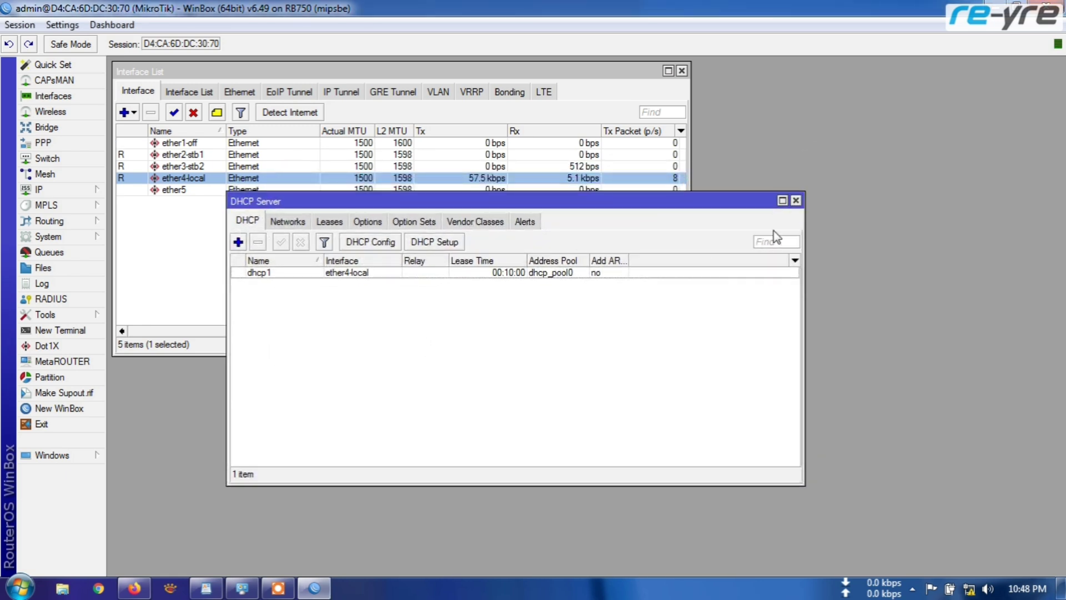
{"action": "left_click", "coordinate": [796, 200]}
Step: Create a firewall NAT rule in the srcnat chain with ether2-stb1 as its outgoing interface
{"action": "left_click", "coordinate": [62, 190]}
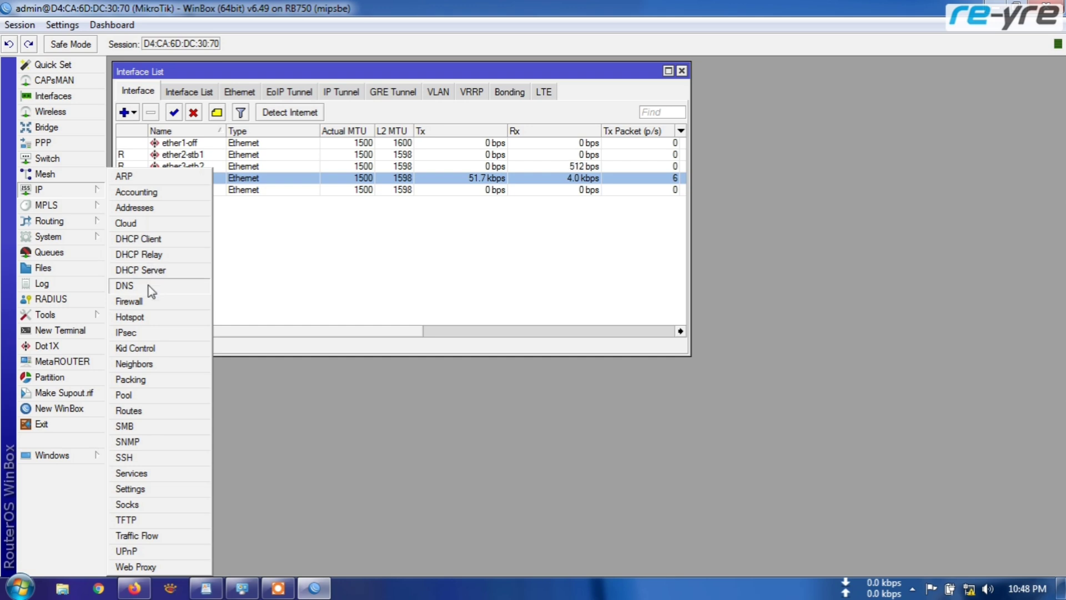
{"action": "left_click", "coordinate": [141, 302]}
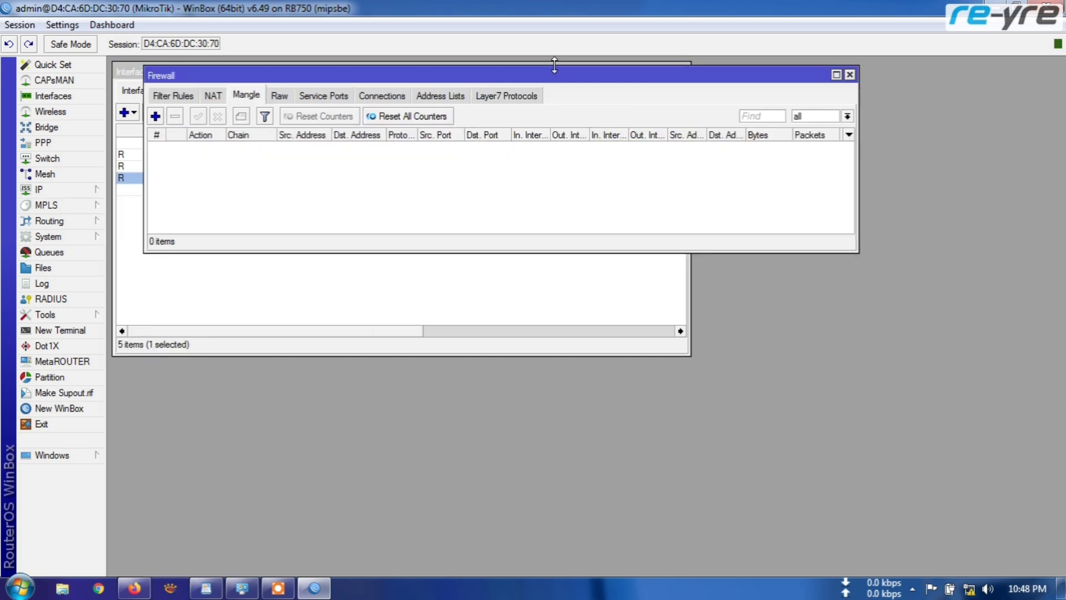
{"action": "left_click_drag", "start_coordinate": [535, 79], "coordinate": [539, 209]}
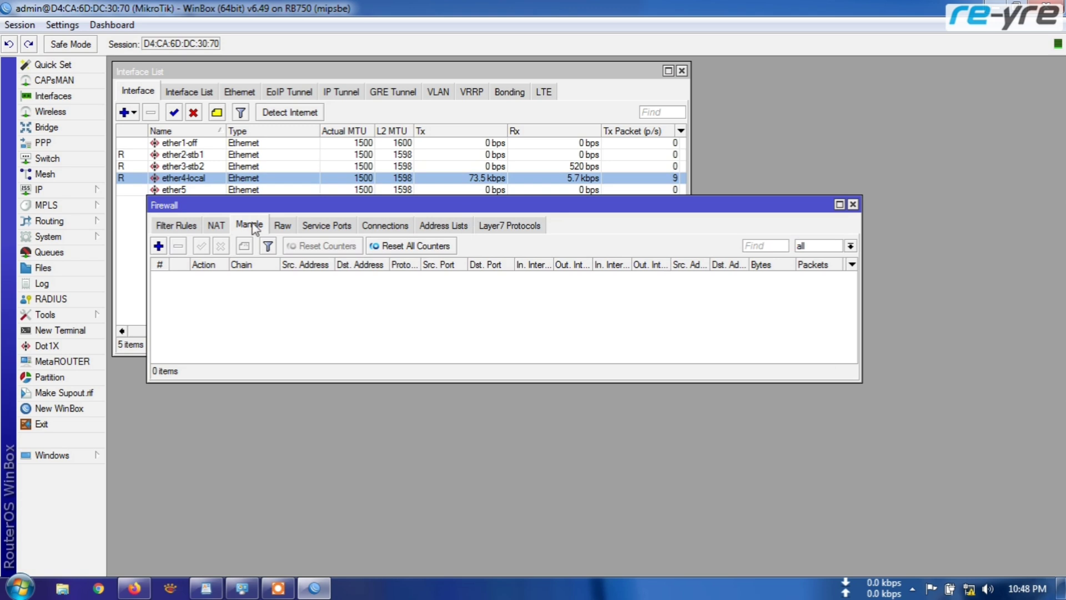
{"action": "left_click", "coordinate": [219, 224]}
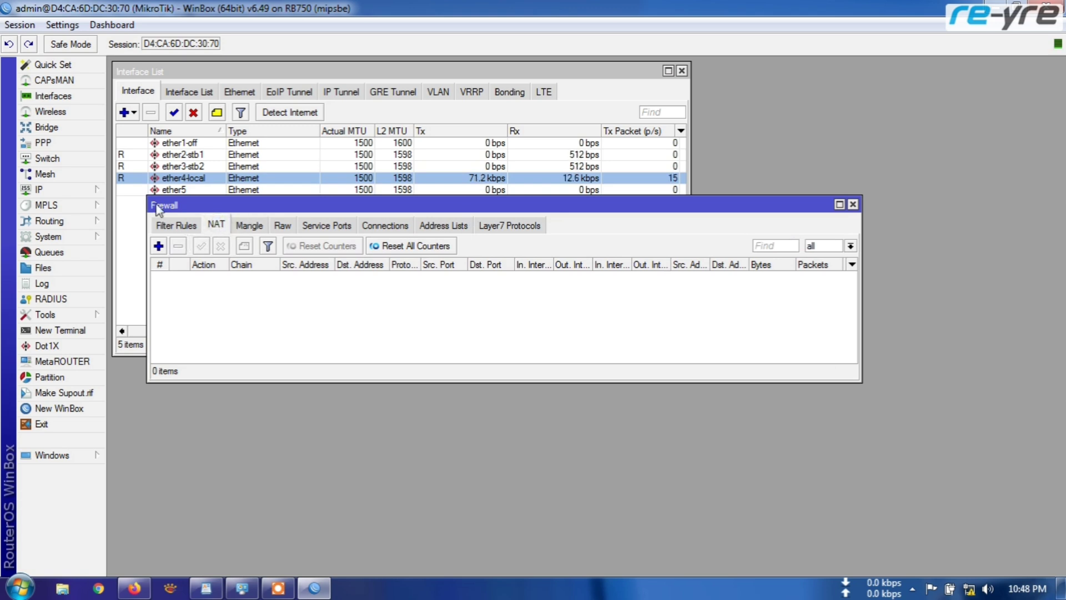
{"action": "left_click", "coordinate": [160, 247]}
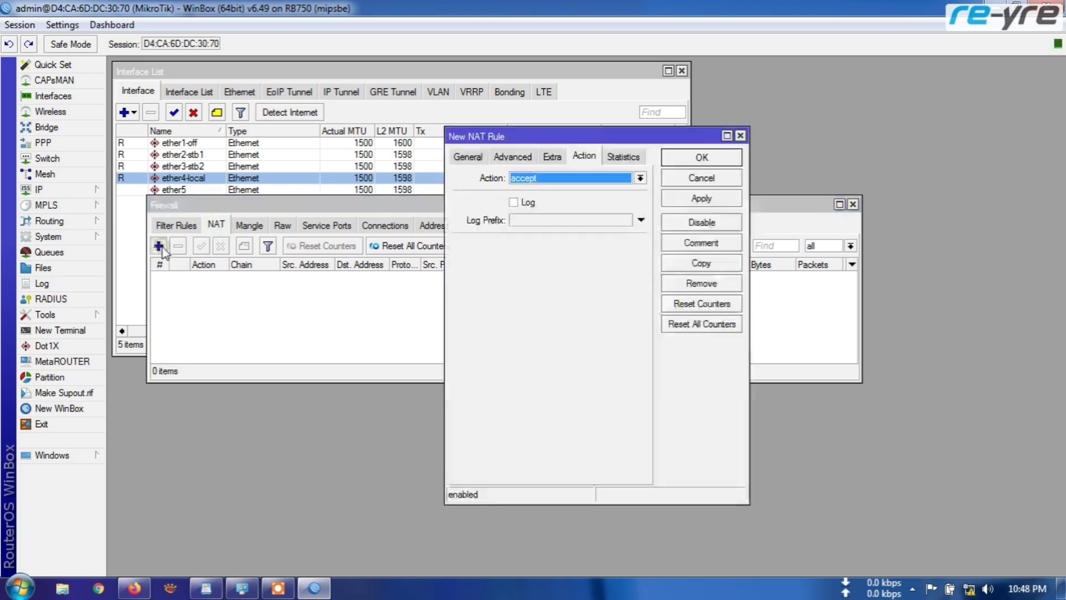
{"action": "left_click", "coordinate": [464, 158]}
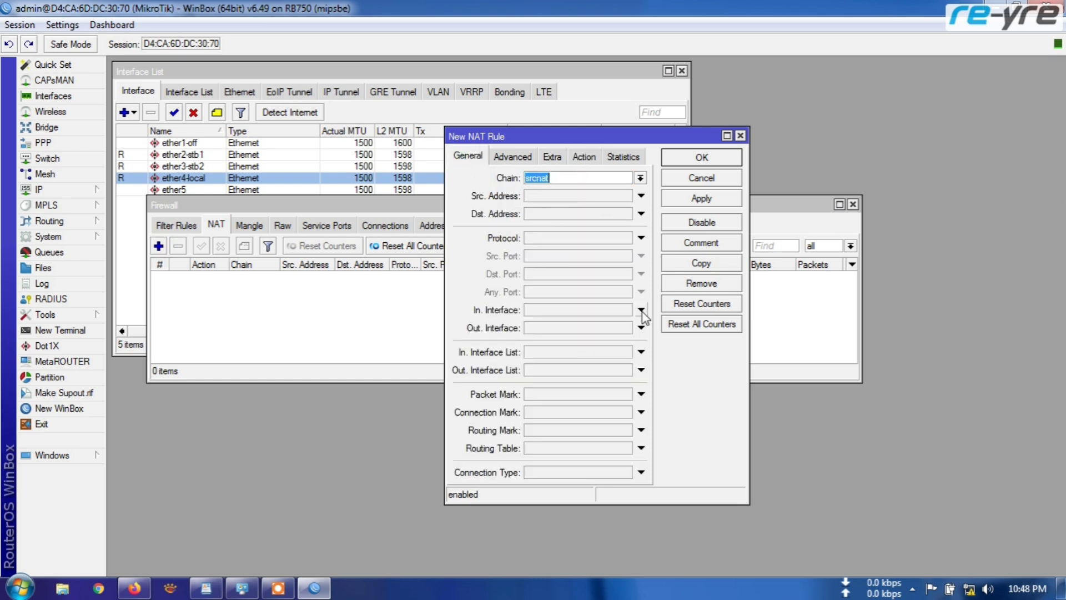
{"action": "left_click", "coordinate": [642, 328]}
{"action": "left_click", "coordinate": [627, 328]}
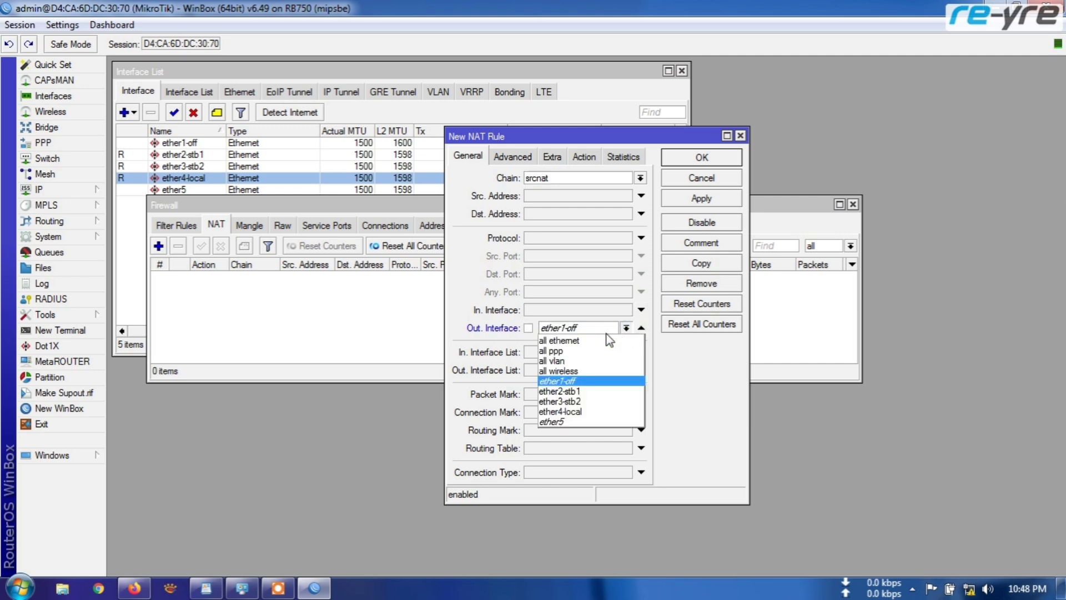
{"action": "left_click", "coordinate": [576, 391]}
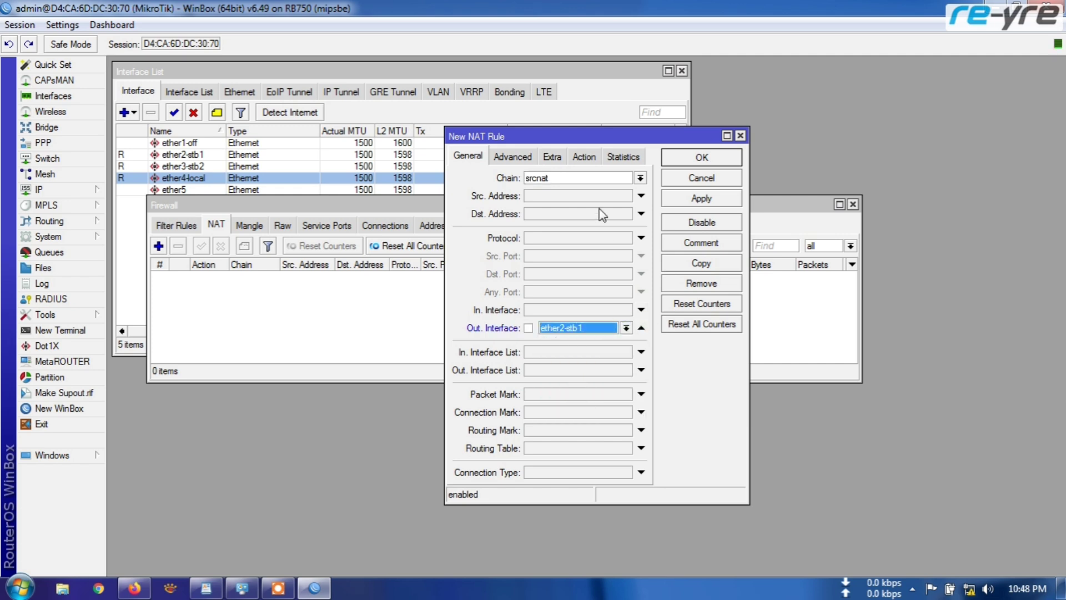
Step: Set the new ether2-stb1 NAT rule's action to masquerade and save the rule
{"action": "left_click", "coordinate": [585, 156]}
{"action": "left_click", "coordinate": [583, 177]}
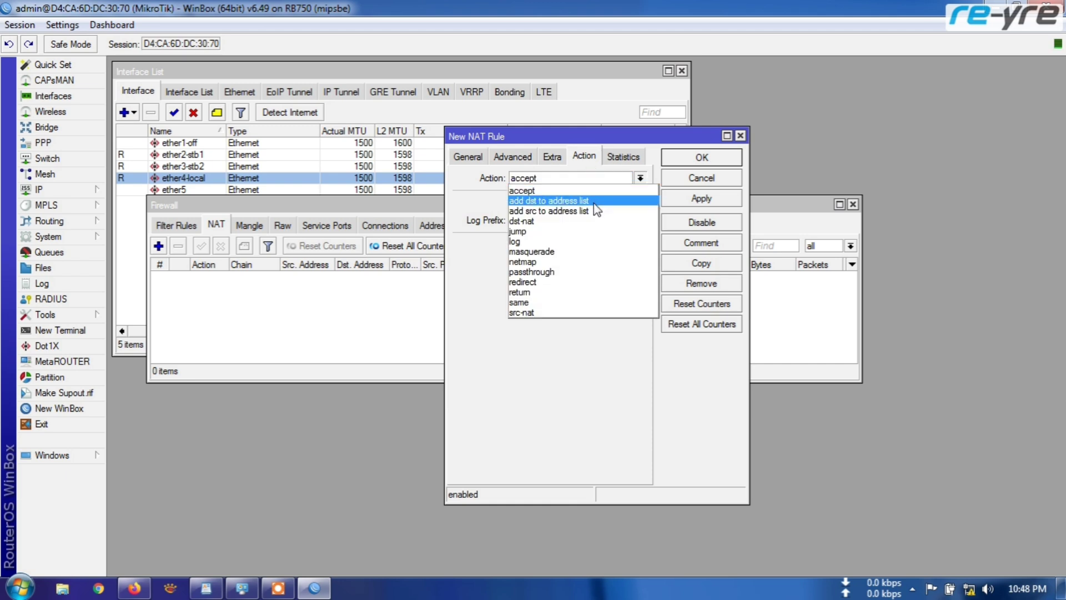
{"action": "left_click", "coordinate": [528, 251]}
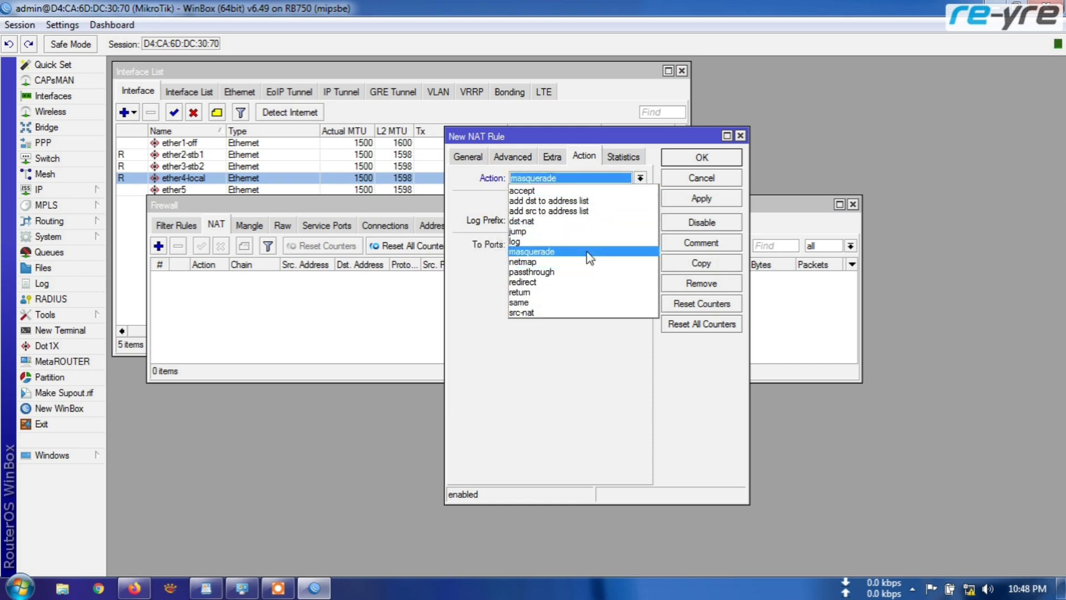
{"action": "left_click", "coordinate": [692, 159]}
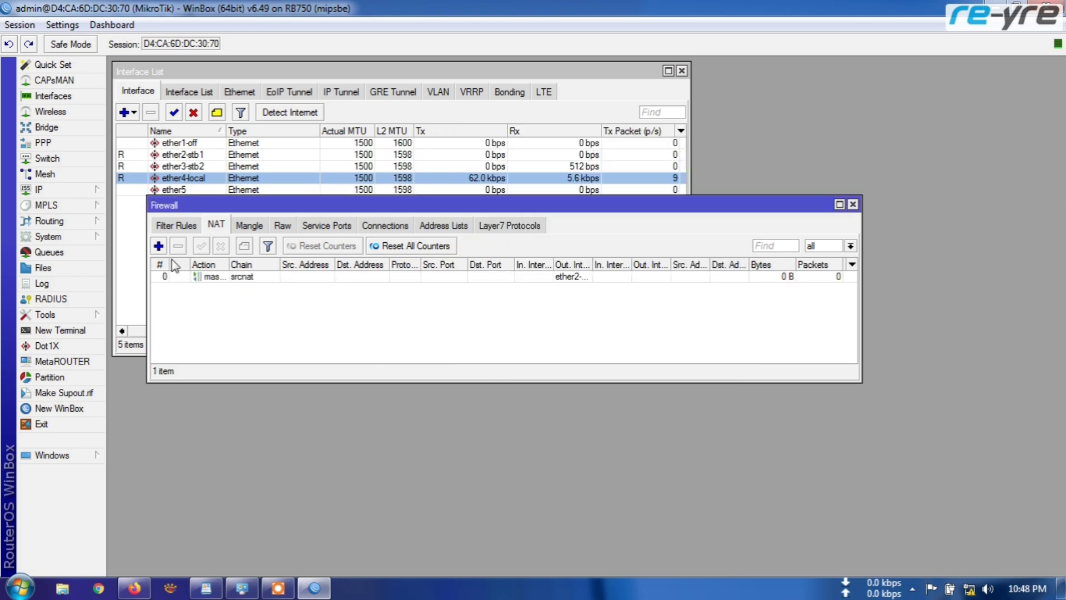
Step: Add a srcnat NAT rule with ether3-stb2 as its outgoing interface and masquerade as its action
{"action": "left_click", "coordinate": [158, 245]}
{"action": "left_click", "coordinate": [466, 156]}
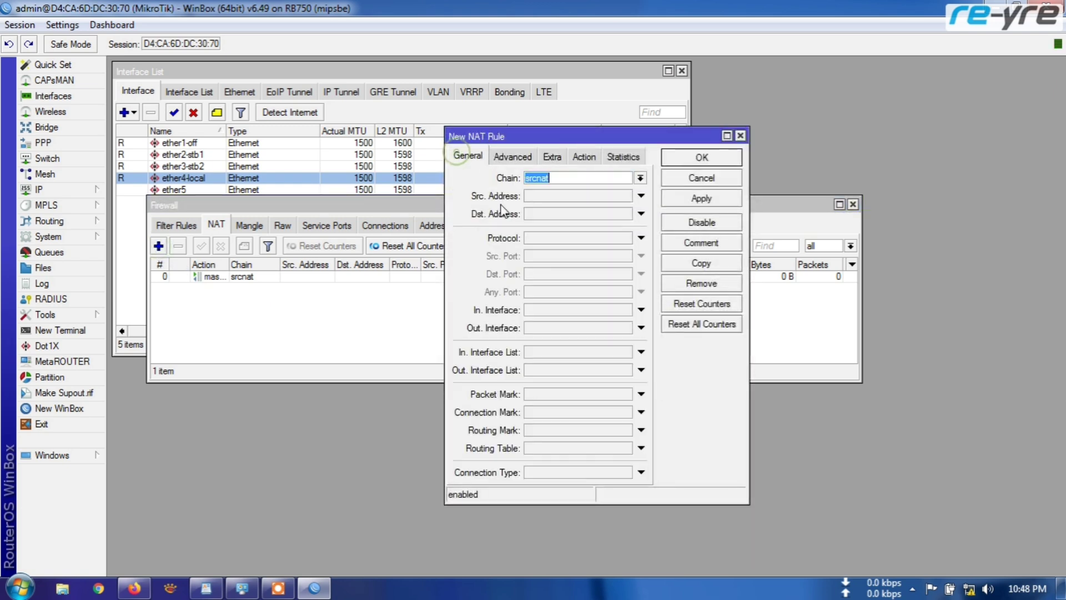
{"action": "left_click", "coordinate": [640, 328]}
{"action": "left_click", "coordinate": [626, 328]}
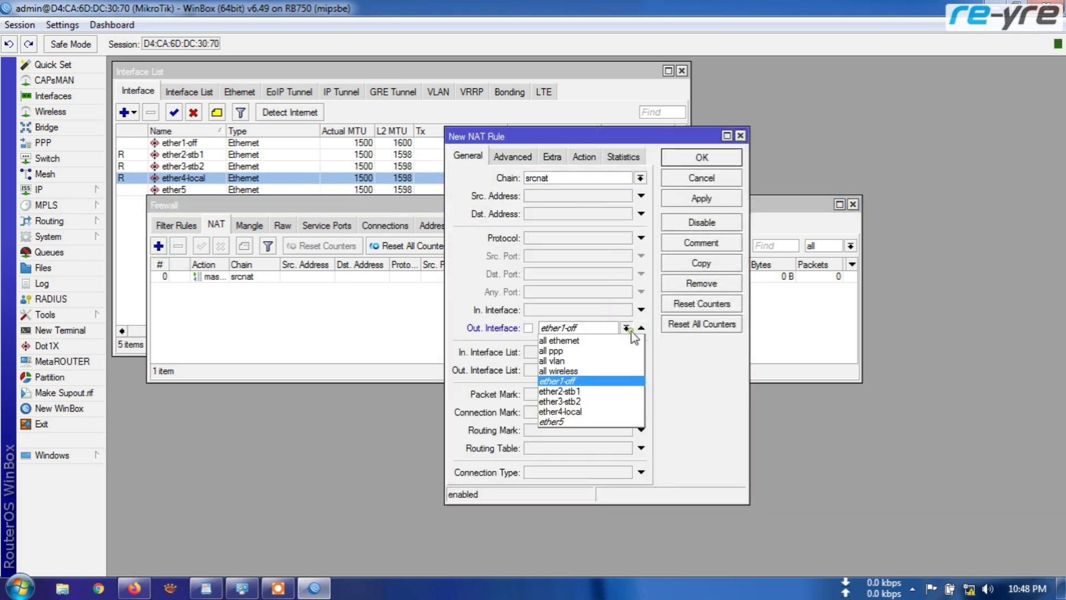
{"action": "left_click", "coordinate": [561, 401]}
{"action": "left_click", "coordinate": [585, 157]}
{"action": "left_click", "coordinate": [585, 177]}
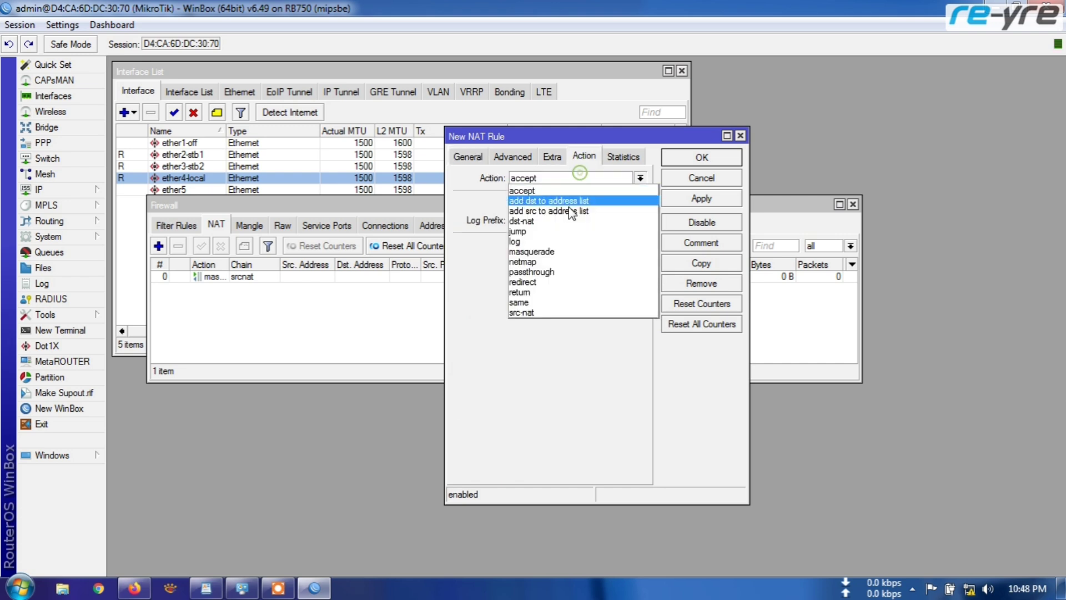
{"action": "left_click", "coordinate": [559, 250]}
{"action": "left_click", "coordinate": [688, 159]}
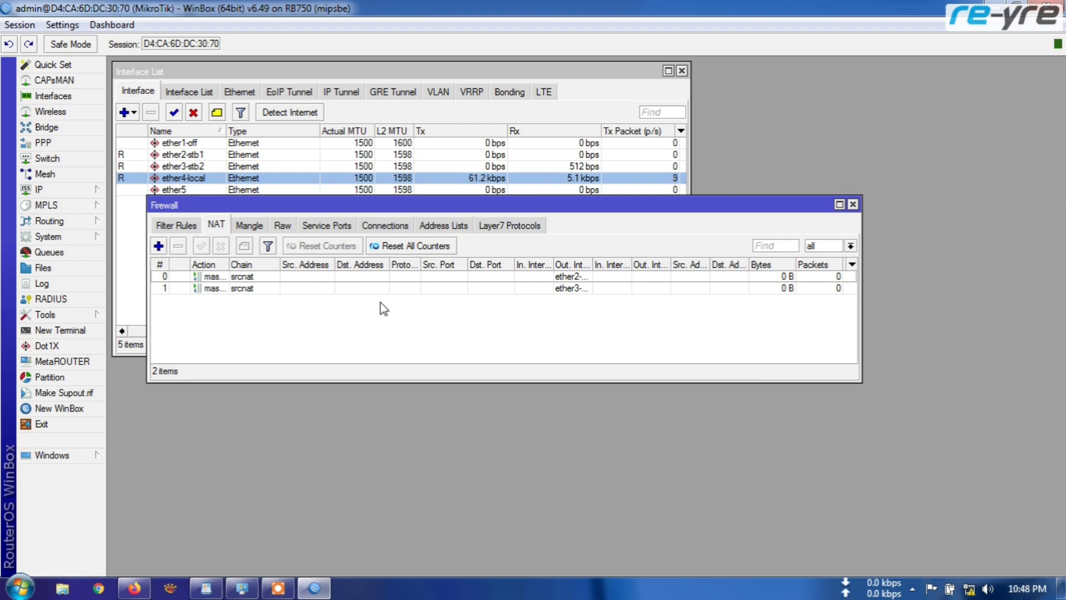
Step: Narrow the Firewall window, place it just below the interface rows and show its mangle rules
{"action": "left_click_drag", "start_coordinate": [861, 344], "coordinate": [694, 284]}
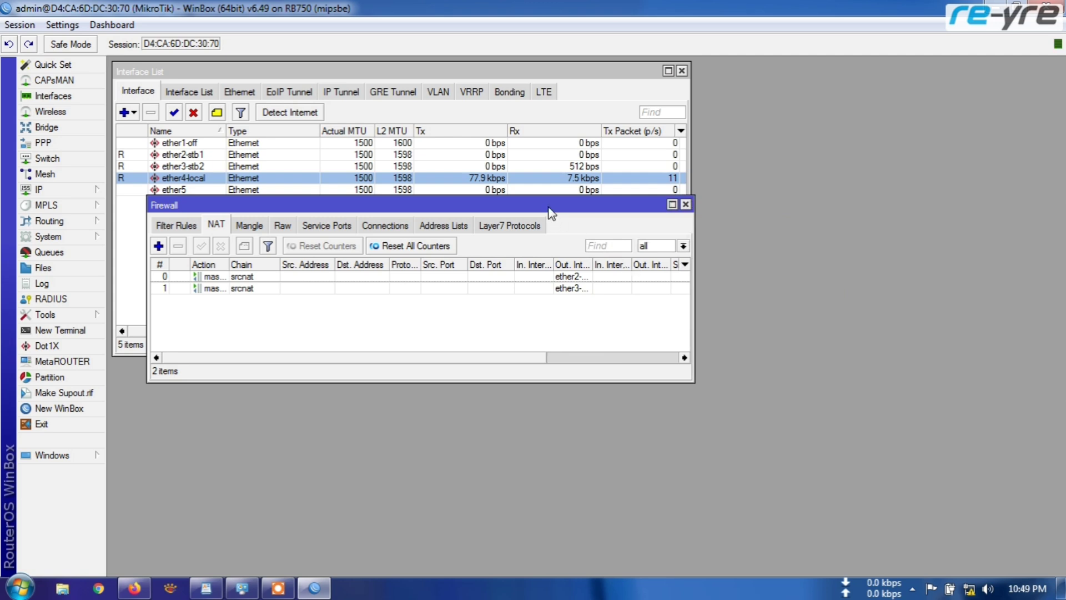
{"action": "left_click_drag", "start_coordinate": [550, 207], "coordinate": [514, 290]}
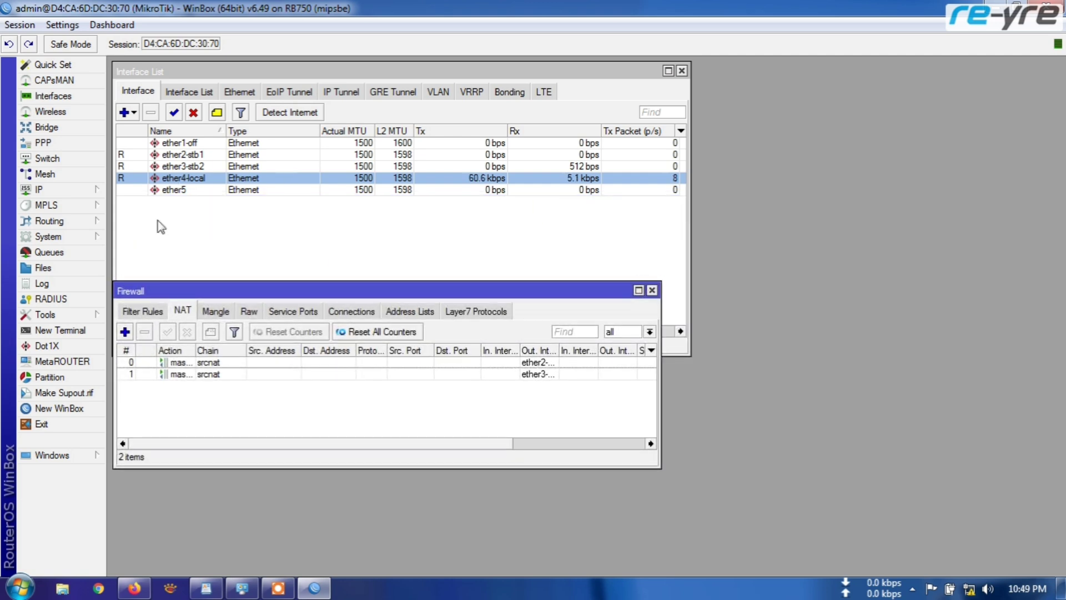
{"action": "left_click", "coordinate": [214, 312]}
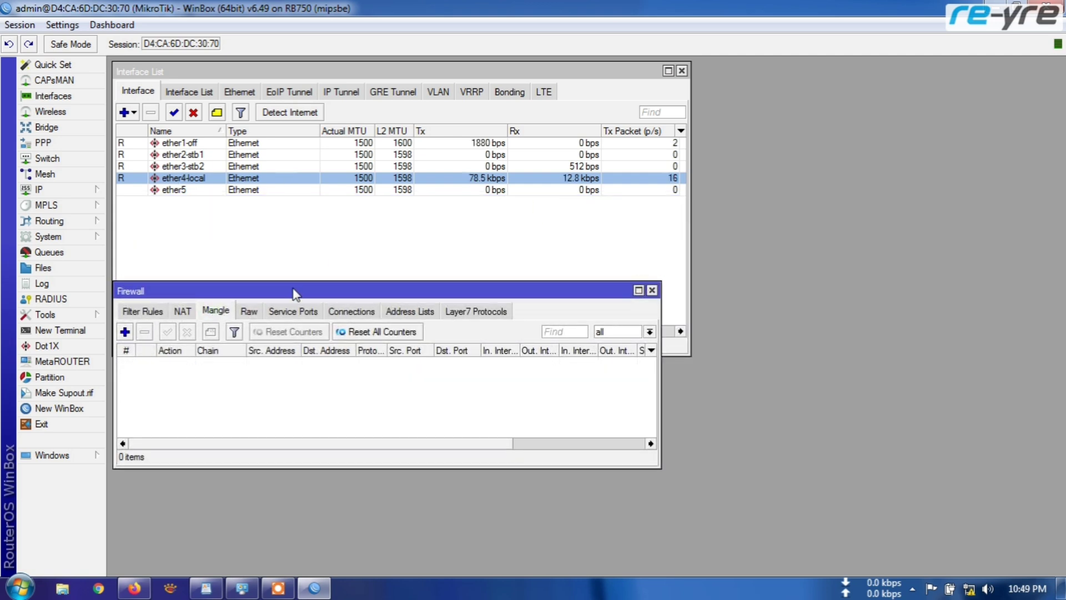
{"action": "left_click_drag", "start_coordinate": [287, 299], "coordinate": [290, 243]}
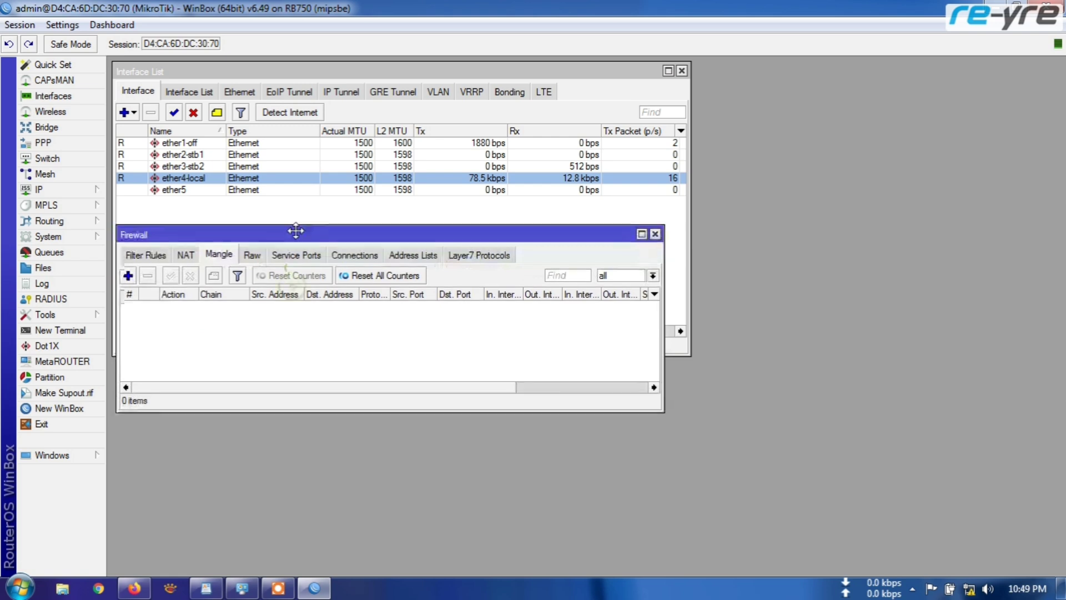
Step: Start a new mangle rule in the prerouting chain with ether4-local as its incoming interface
{"action": "left_click", "coordinate": [128, 276]}
{"action": "left_click", "coordinate": [452, 86]}
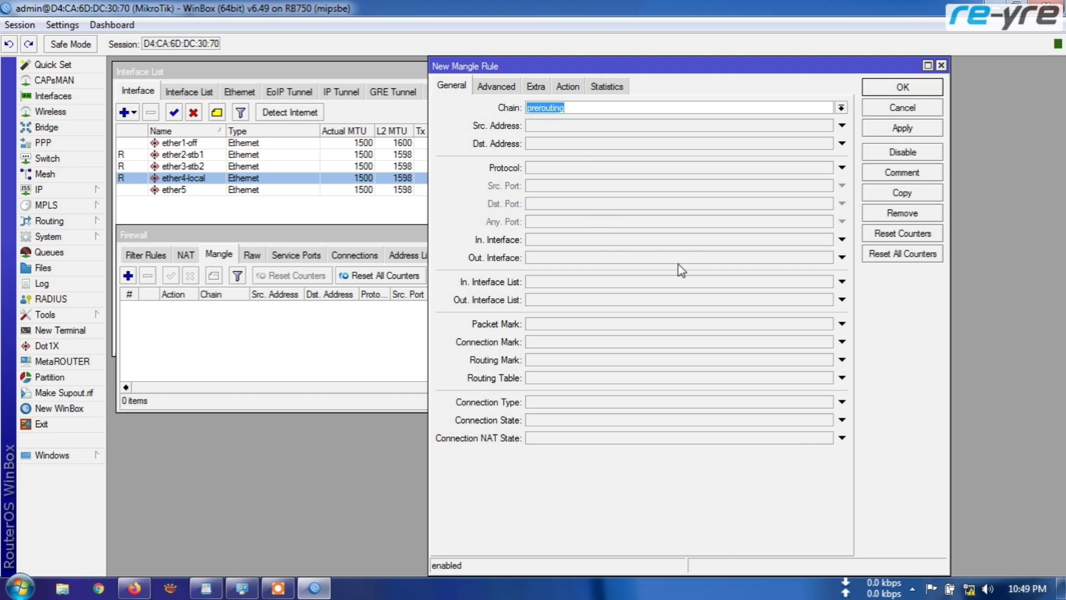
{"action": "left_click", "coordinate": [842, 240]}
{"action": "left_click", "coordinate": [828, 239]}
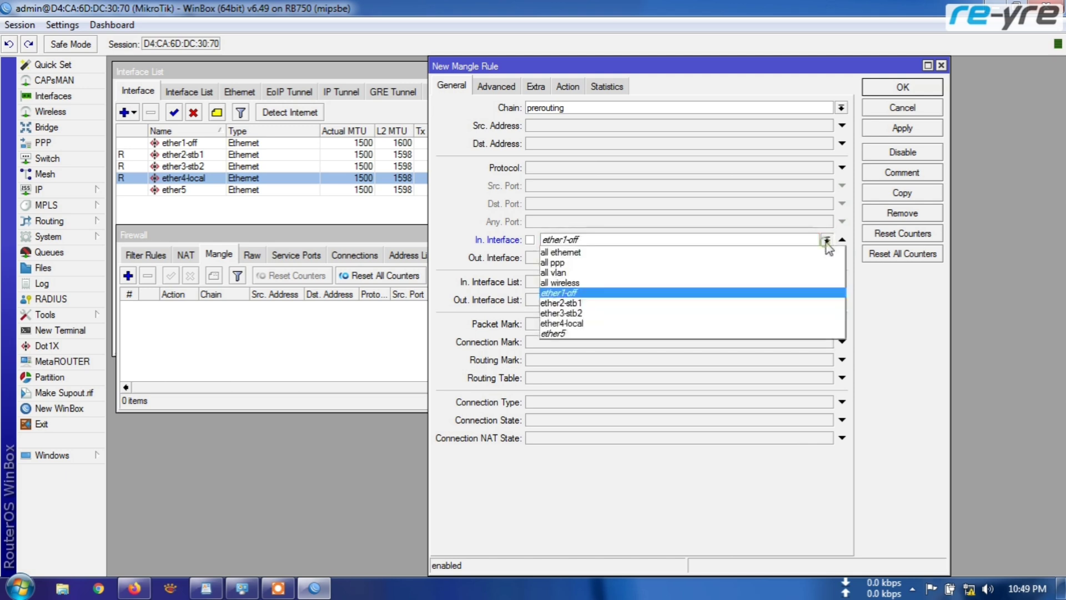
{"action": "left_click", "coordinate": [694, 324]}
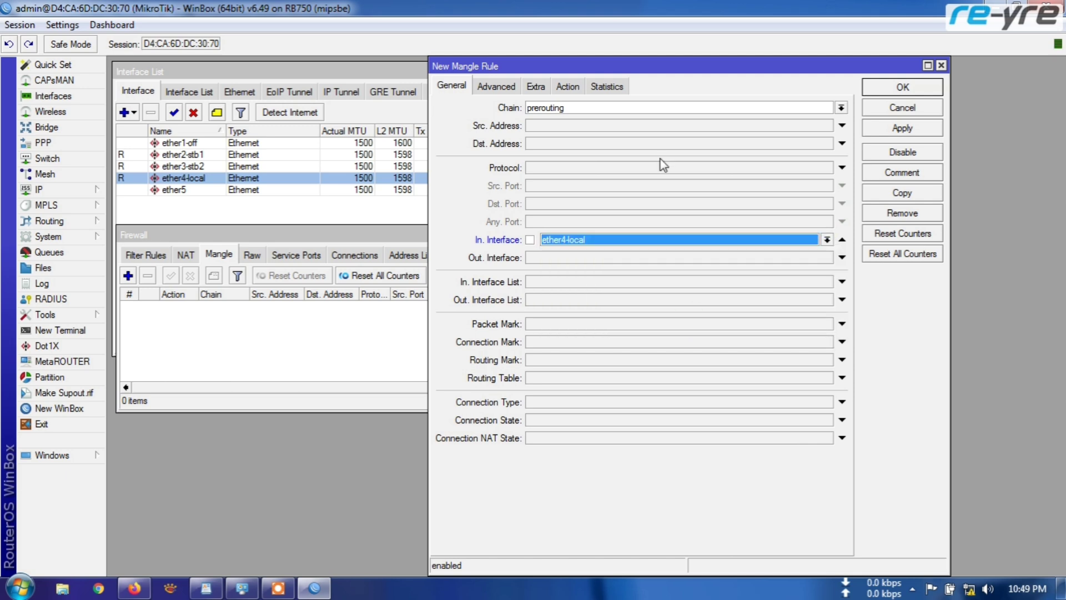
Step: Set the first mangle rule's per connection classifier to src address and port with the values 2/0
{"action": "left_click", "coordinate": [497, 88]}
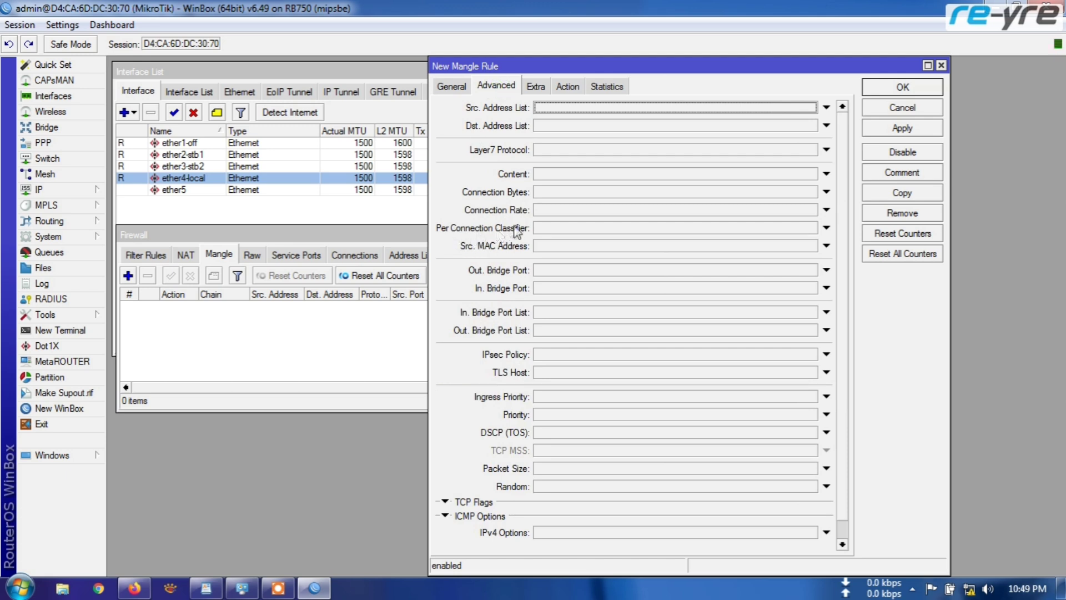
{"action": "left_click", "coordinate": [602, 229]}
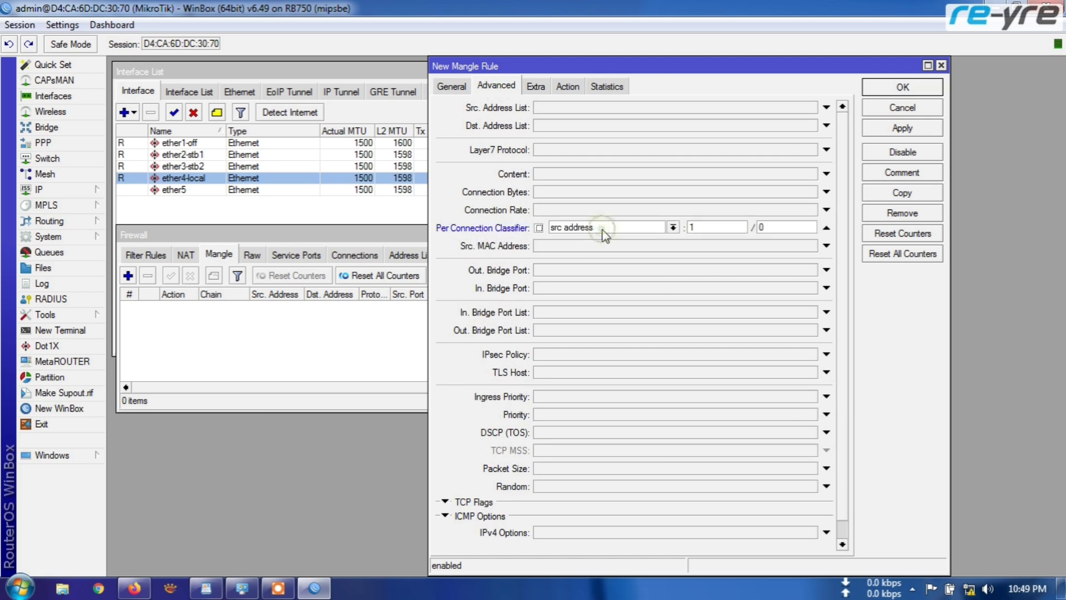
{"action": "left_click", "coordinate": [673, 228]}
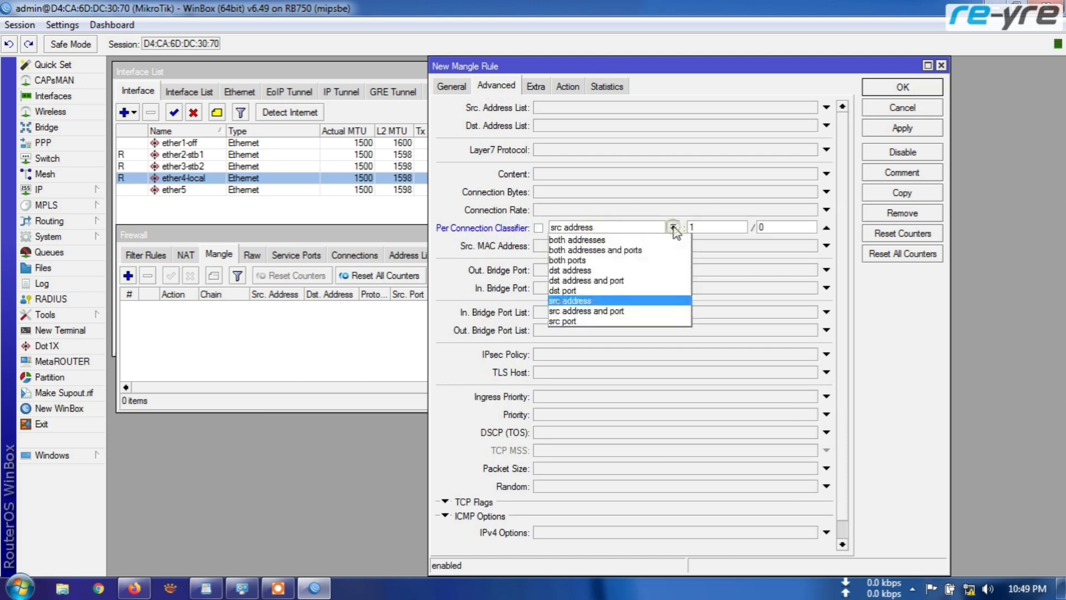
{"action": "left_click", "coordinate": [633, 312]}
{"action": "left_click", "coordinate": [700, 230]}
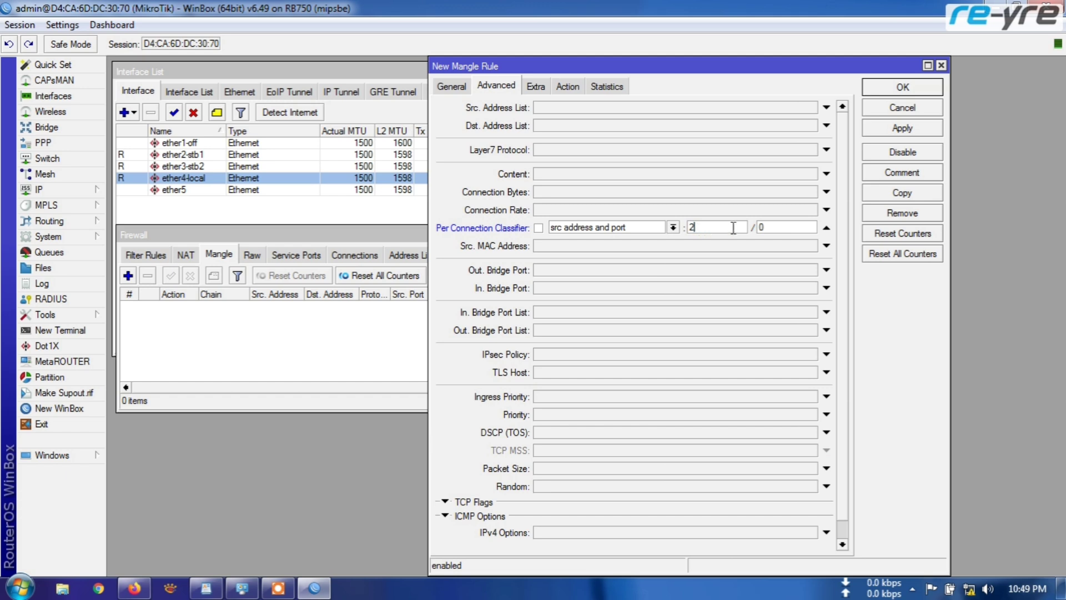
Step: Set the first mangle rule's action to mark connection with the new connection mark stb1 and save the rule
{"action": "left_click", "coordinate": [567, 86]}
{"action": "left_click", "coordinate": [622, 108]}
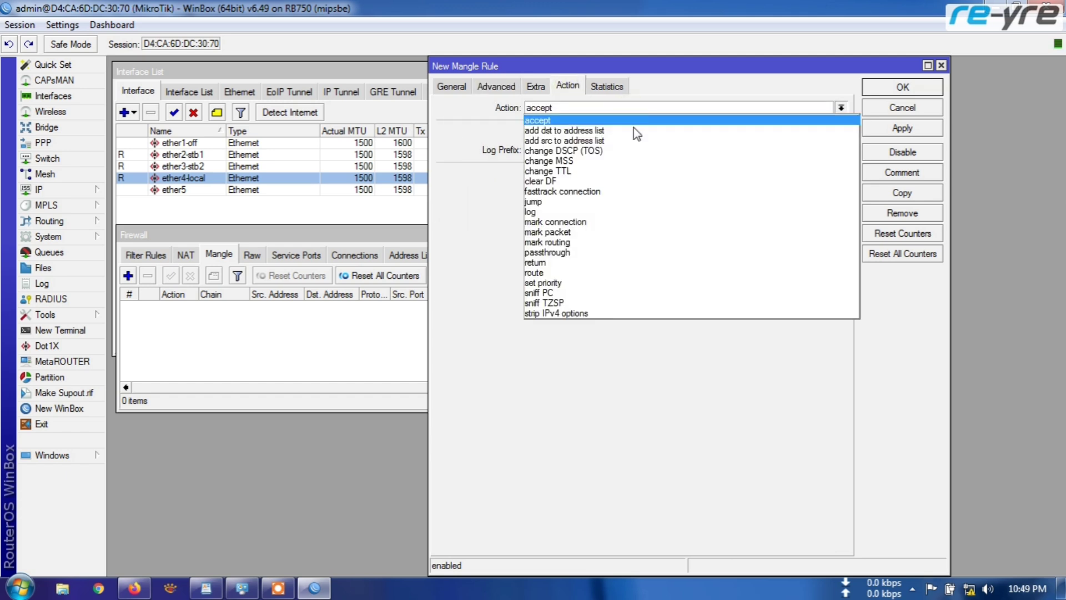
{"action": "left_click", "coordinate": [622, 222]}
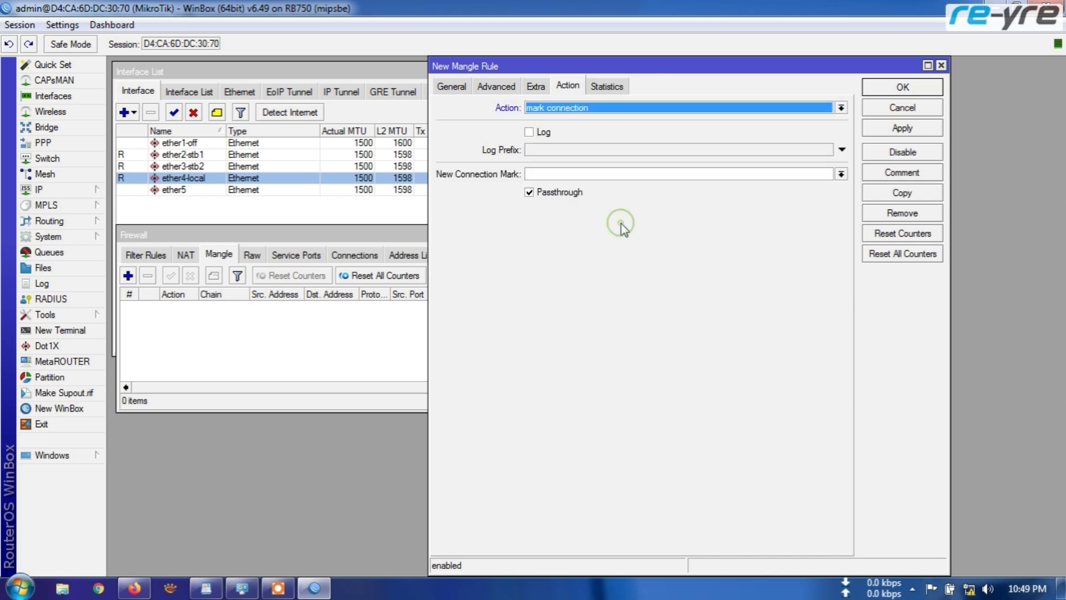
{"action": "left_click", "coordinate": [594, 174]}
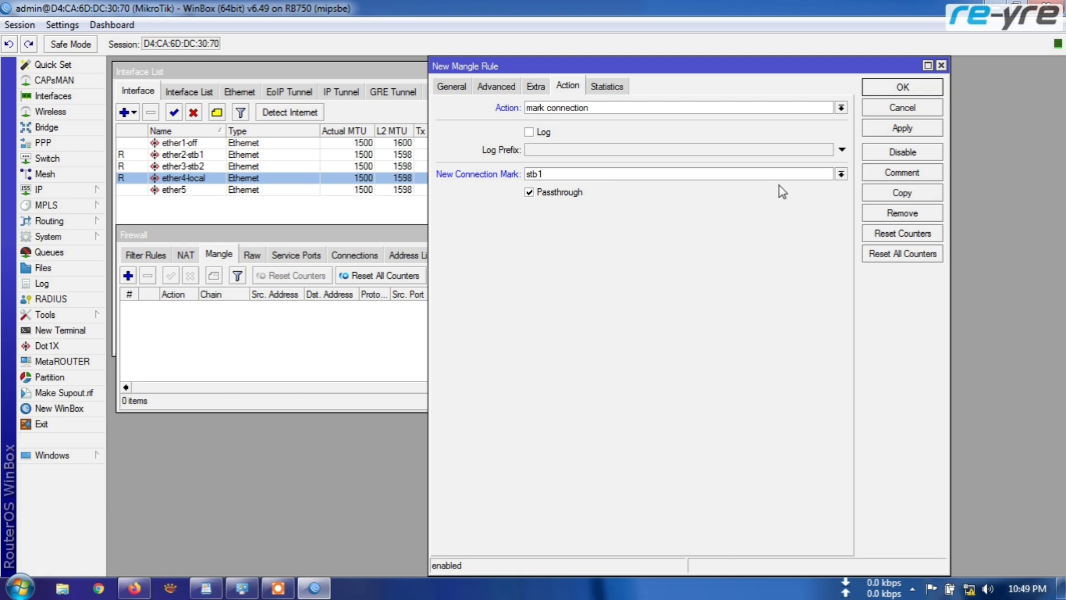
{"action": "left_click", "coordinate": [889, 89]}
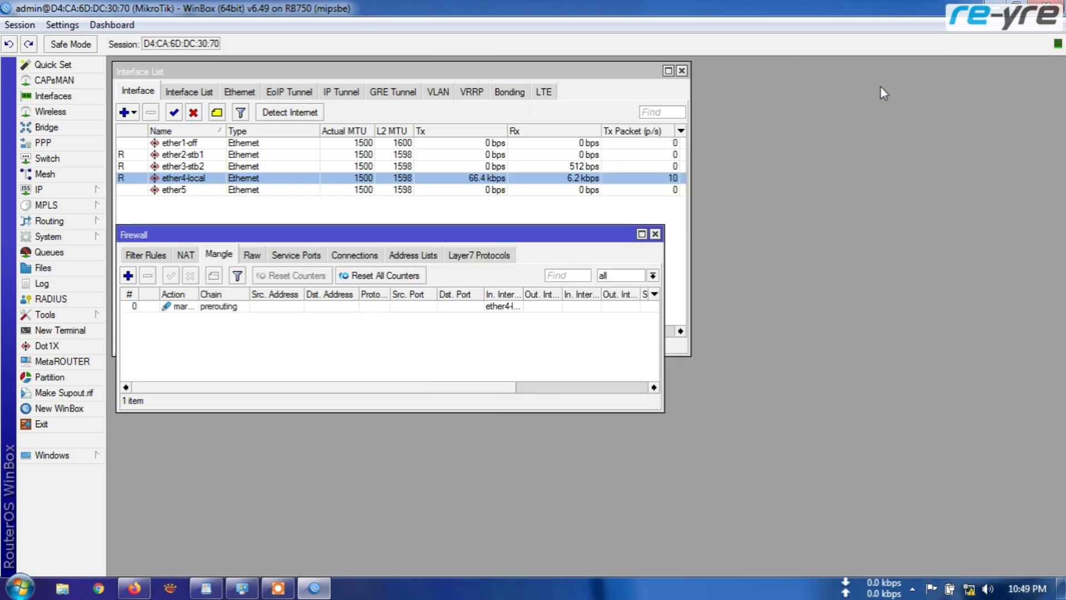
Step: Start a second mangle rule in the prerouting chain with ether4-local as its incoming interface
{"action": "left_click", "coordinate": [128, 276]}
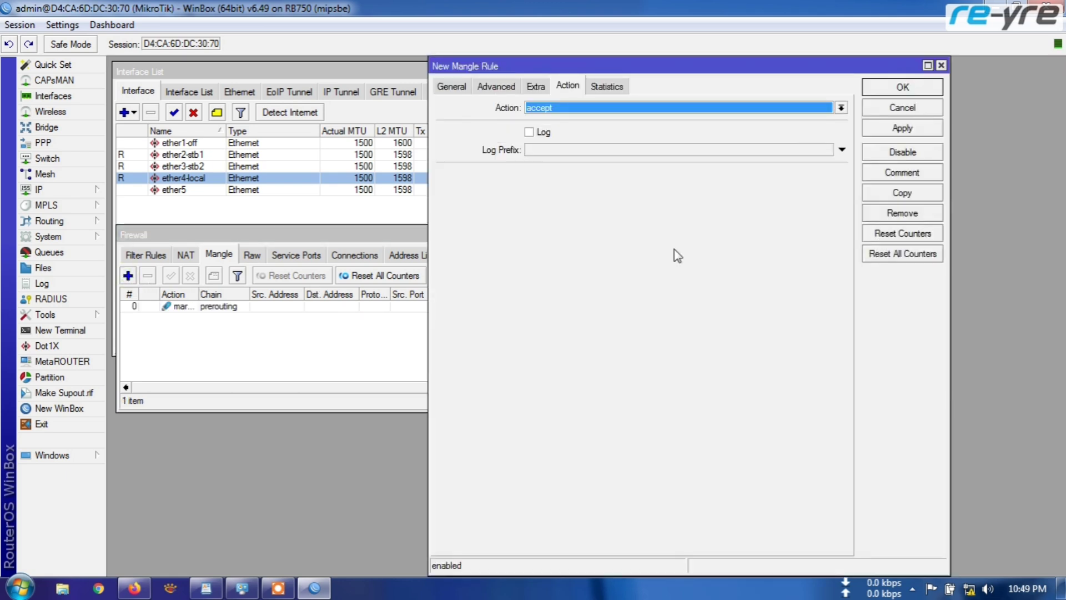
{"action": "left_click", "coordinate": [442, 87]}
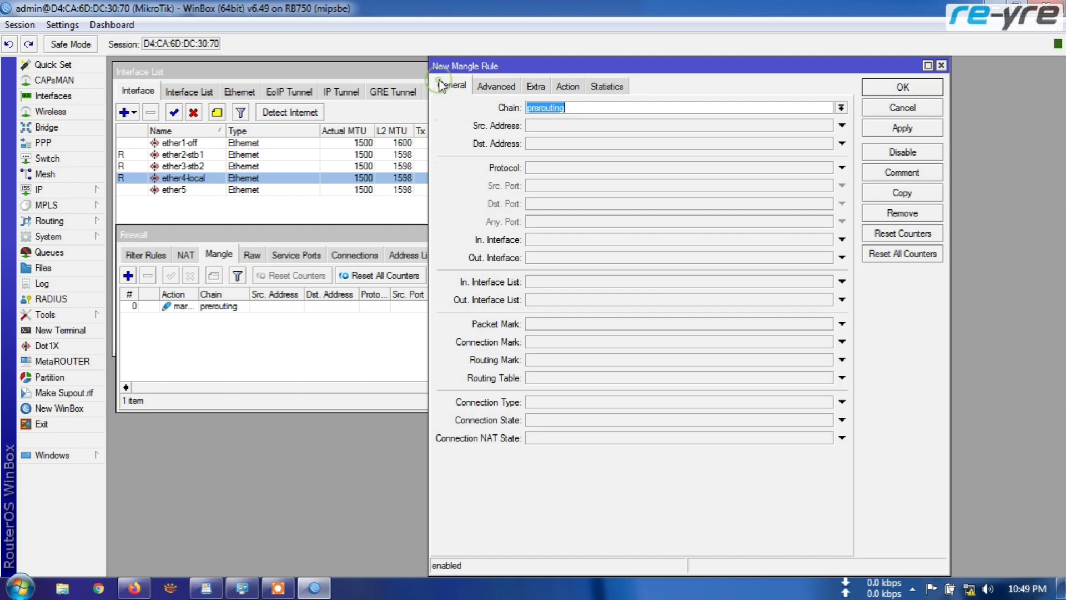
{"action": "left_click", "coordinate": [843, 240]}
{"action": "left_click", "coordinate": [828, 239]}
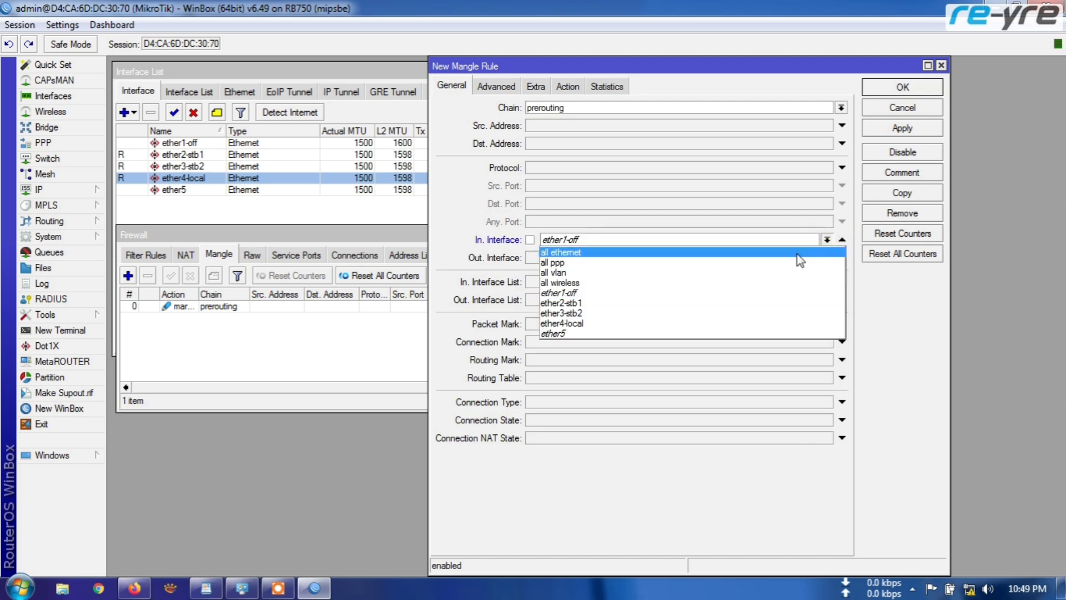
{"action": "left_click", "coordinate": [611, 323]}
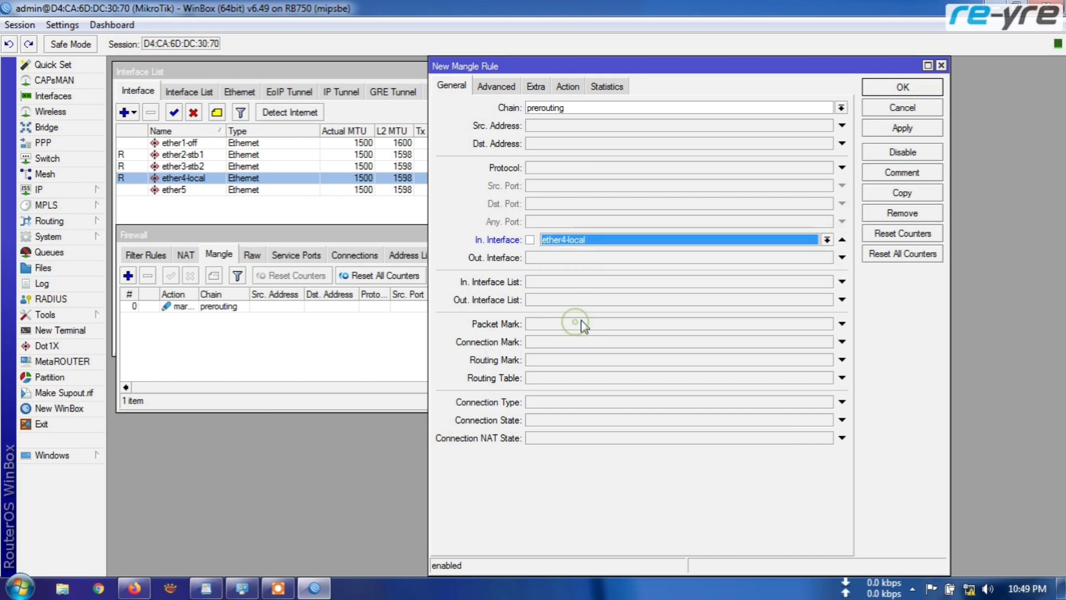
Step: Set the second mangle rule's per connection classifier to src address and port with a denominator of 2
{"action": "left_click", "coordinate": [504, 88]}
{"action": "left_click", "coordinate": [583, 228]}
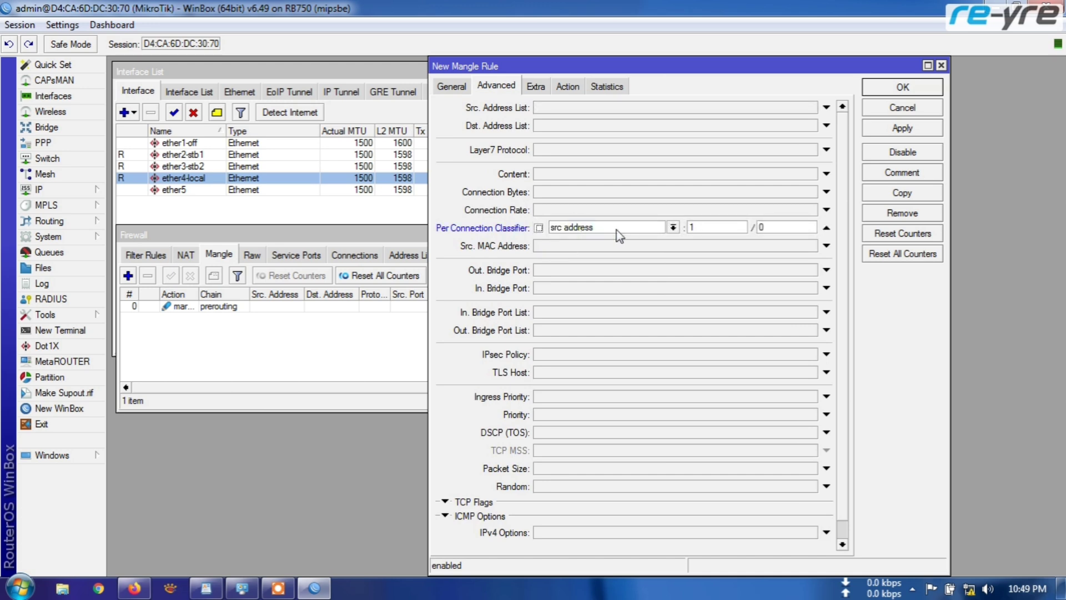
{"action": "left_click", "coordinate": [673, 227]}
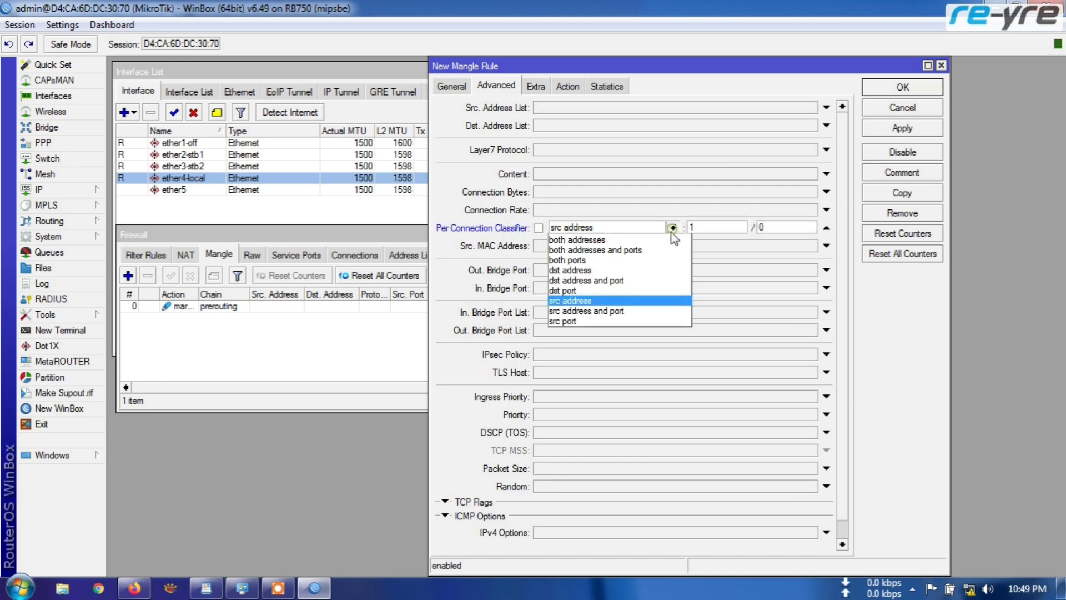
{"action": "left_click", "coordinate": [640, 312]}
{"action": "left_click", "coordinate": [700, 228]}
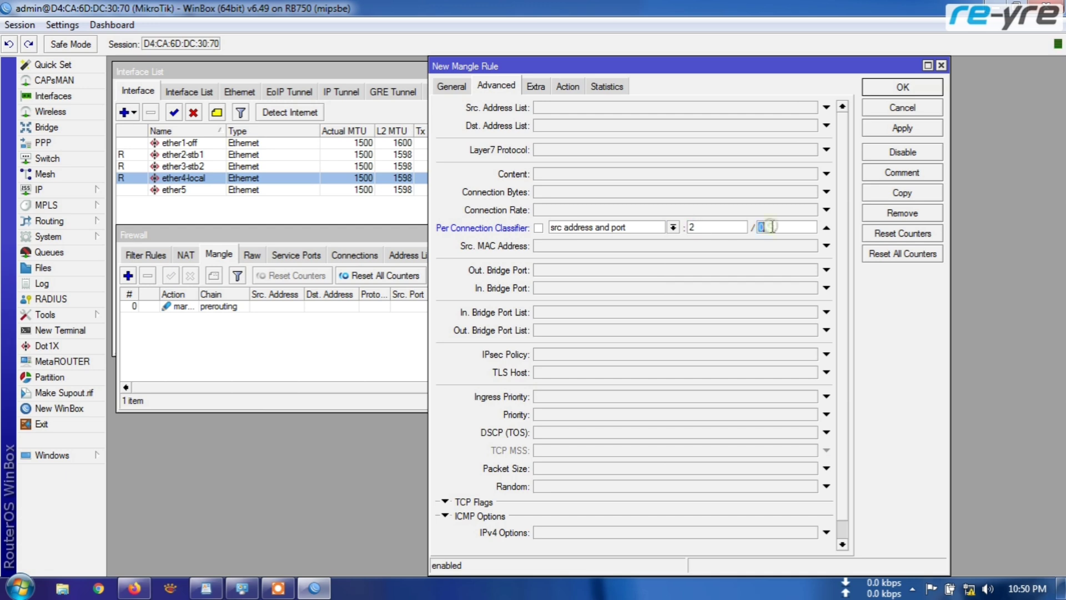
Step: Set the second mangle rule's destination address type to local and invert the match
{"action": "left_click", "coordinate": [536, 87]}
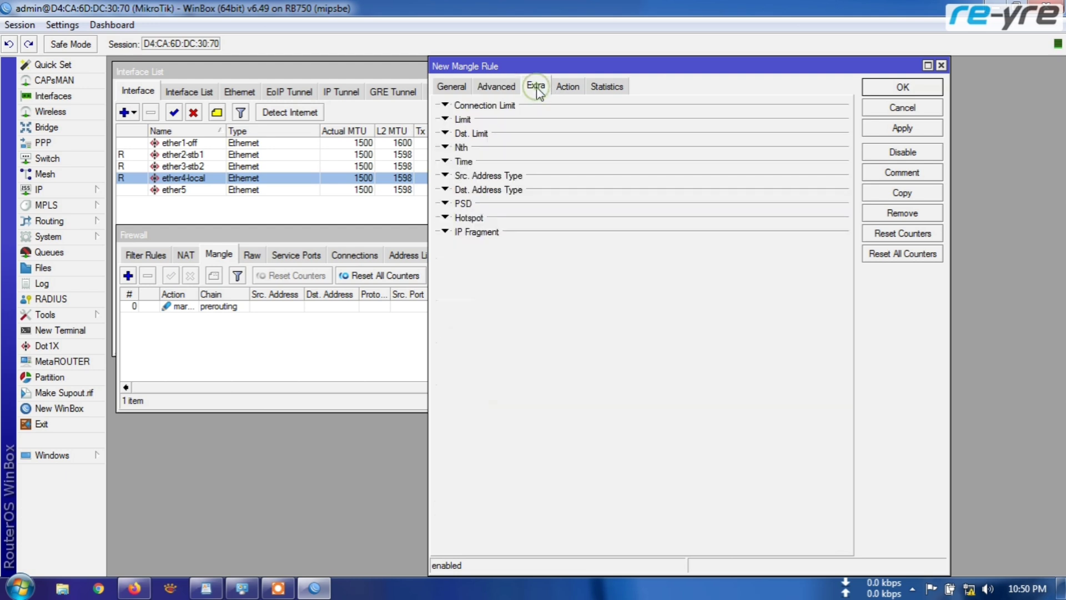
{"action": "left_click", "coordinate": [445, 190]}
{"action": "left_click", "coordinate": [571, 207]}
{"action": "left_click", "coordinate": [553, 230]}
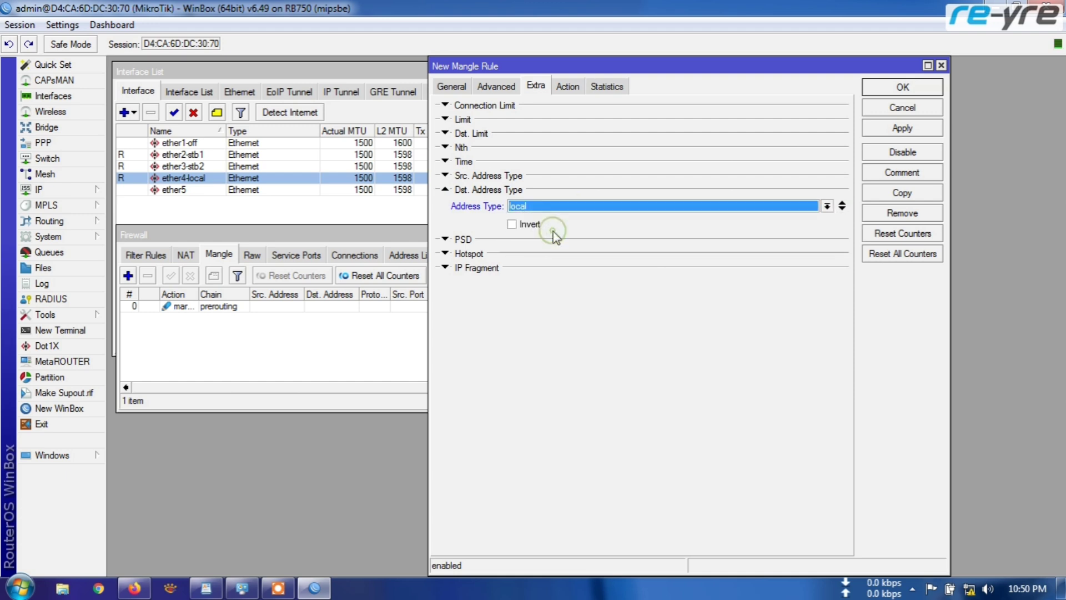
{"action": "left_click", "coordinate": [512, 224]}
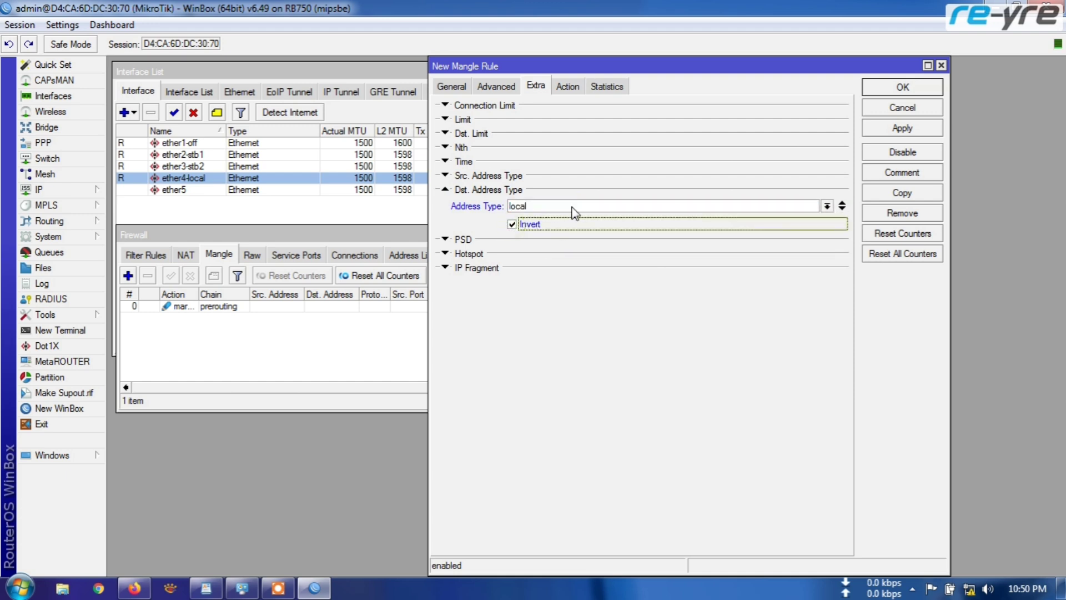
Step: Set the second mangle rule's action to mark connection, enter its new connection mark and save the rule
{"action": "left_click", "coordinate": [569, 87]}
{"action": "left_click", "coordinate": [630, 107]}
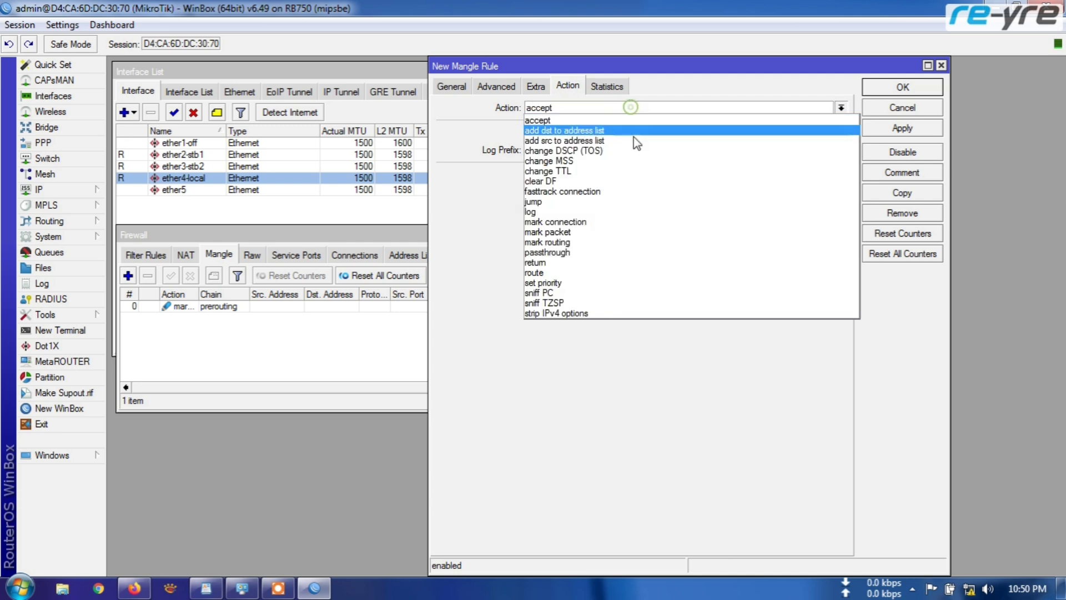
{"action": "left_click", "coordinate": [624, 223]}
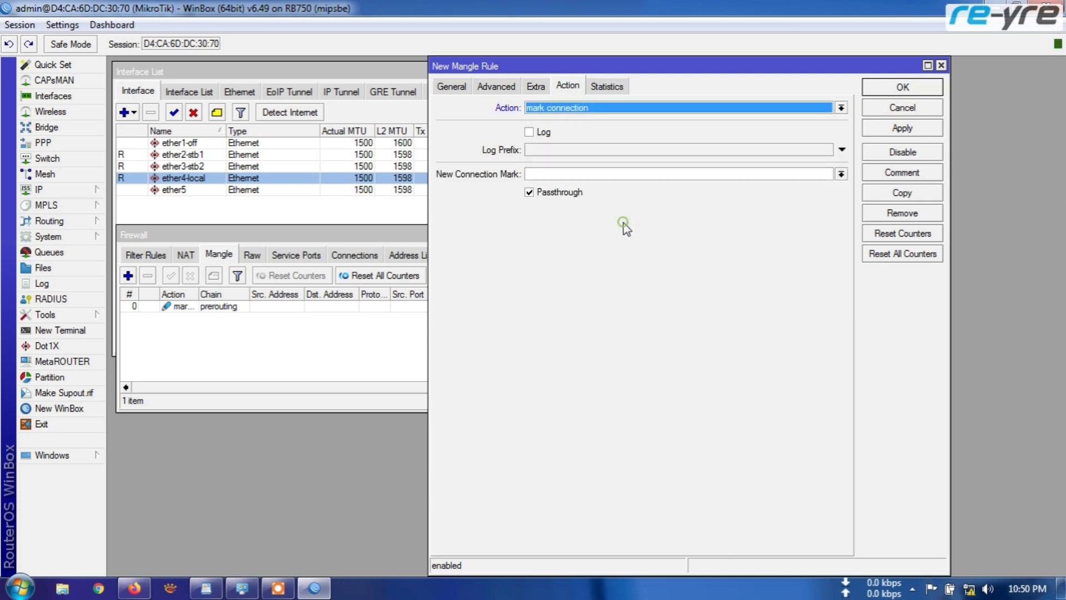
{"action": "left_click", "coordinate": [611, 175]}
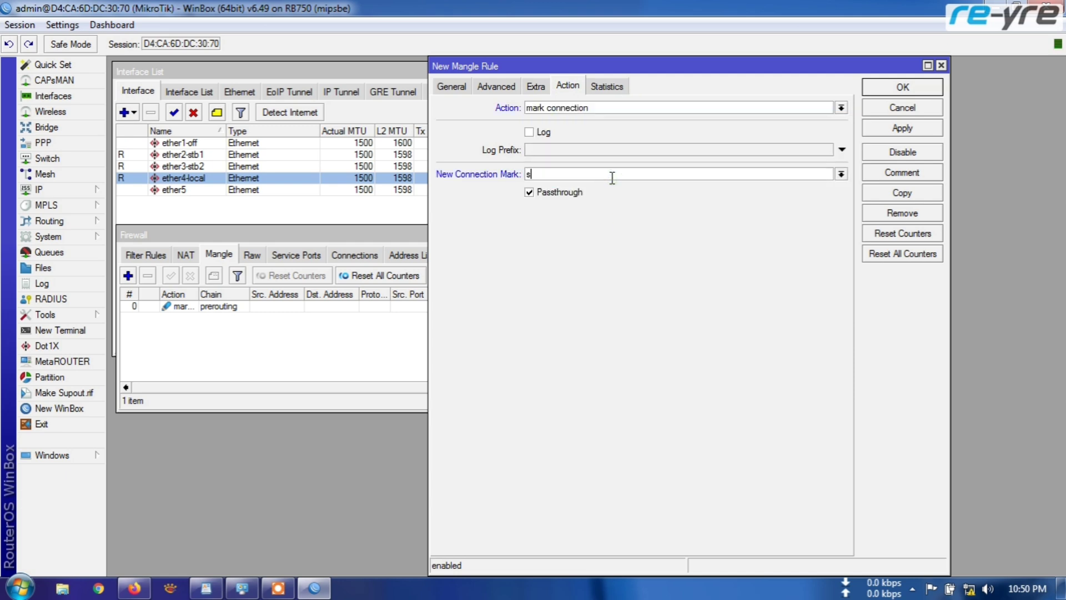
{"action": "left_click", "coordinate": [883, 91]}
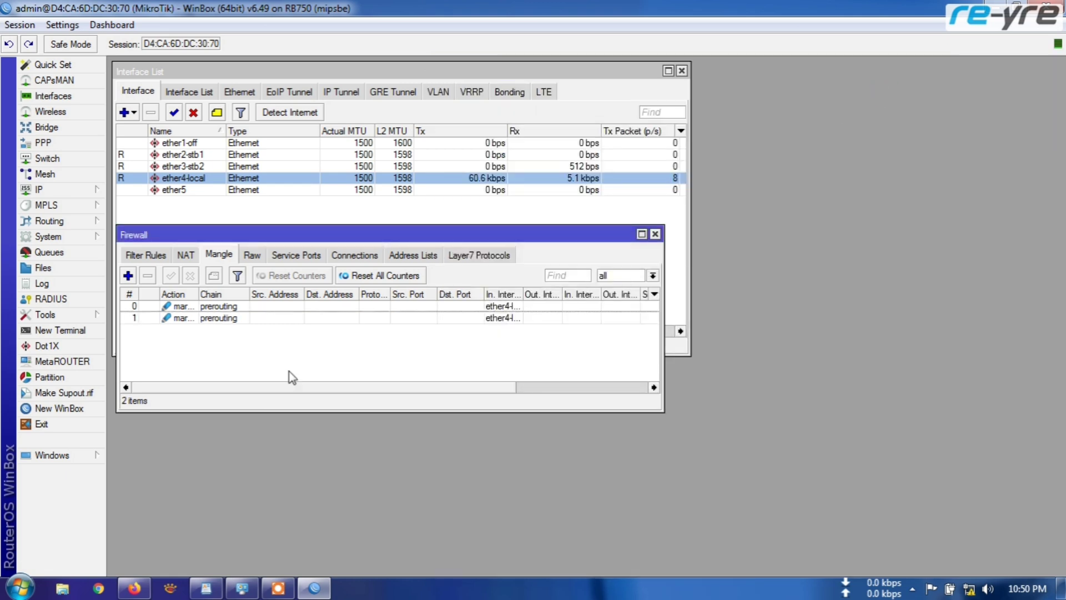
Step: Edit the first mangle rule so its destination address type is local with the match inverted, and apply the change
{"action": "double_click", "coordinate": [224, 307]}
{"action": "left_click", "coordinate": [537, 88]}
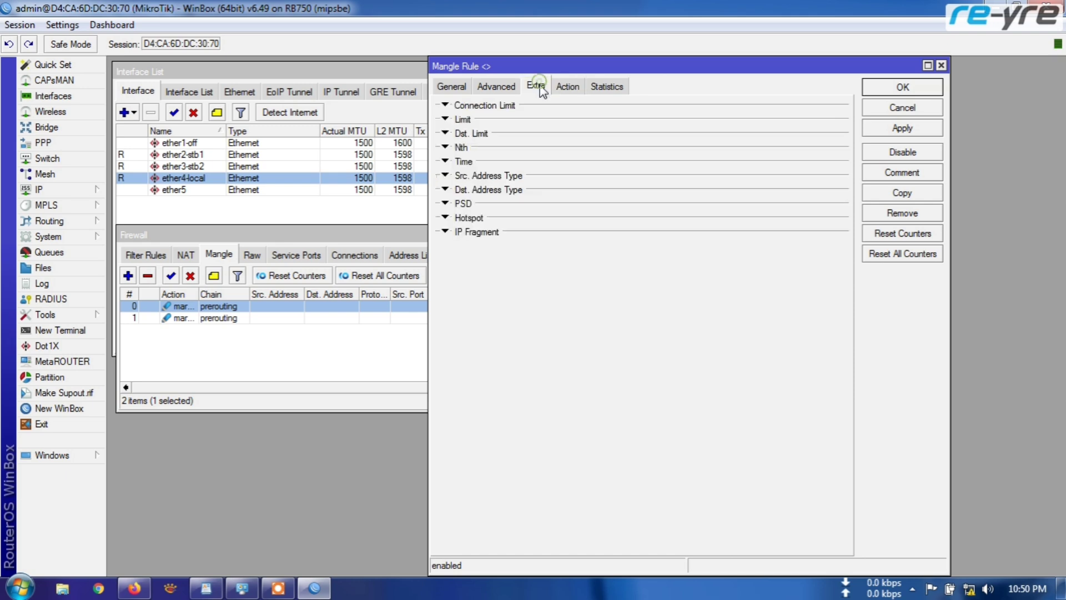
{"action": "left_click", "coordinate": [446, 189]}
{"action": "left_click", "coordinate": [568, 207]}
{"action": "left_click", "coordinate": [572, 208]}
{"action": "left_click", "coordinate": [605, 232]}
{"action": "left_click", "coordinate": [512, 224]}
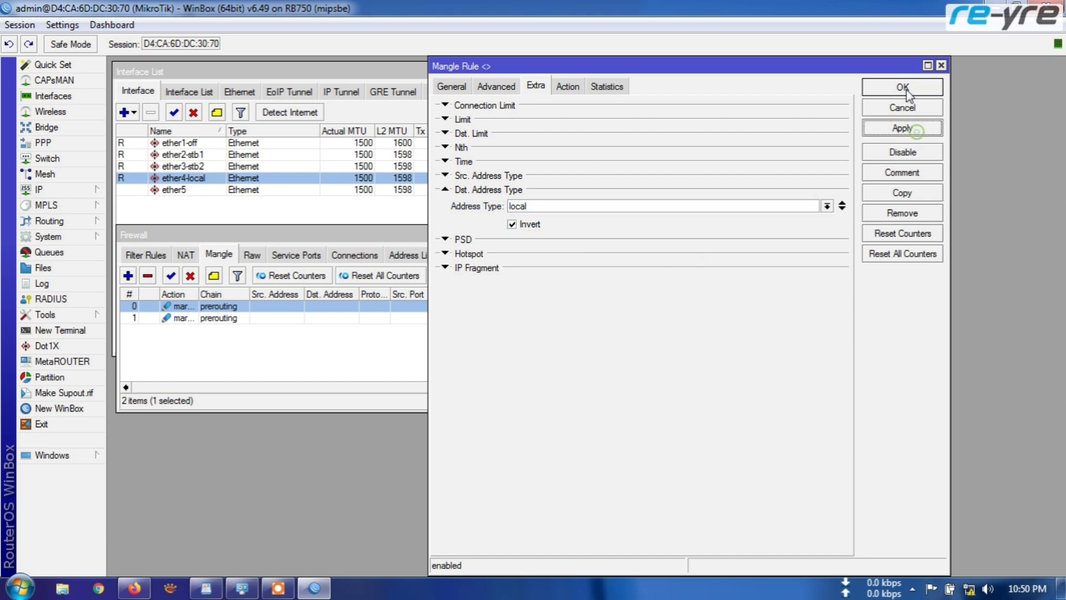
Step: Save the edited first mangle rule and start a third prerouting rule with ether4-local as its in-interface
{"action": "left_click", "coordinate": [903, 89]}
{"action": "left_click", "coordinate": [255, 336]}
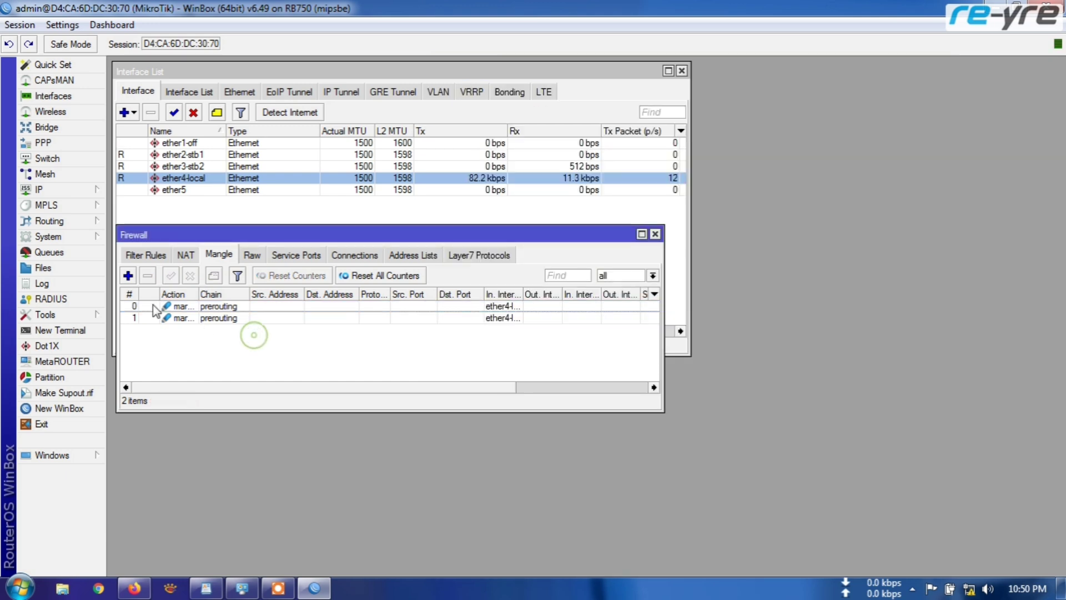
{"action": "left_click", "coordinate": [128, 276]}
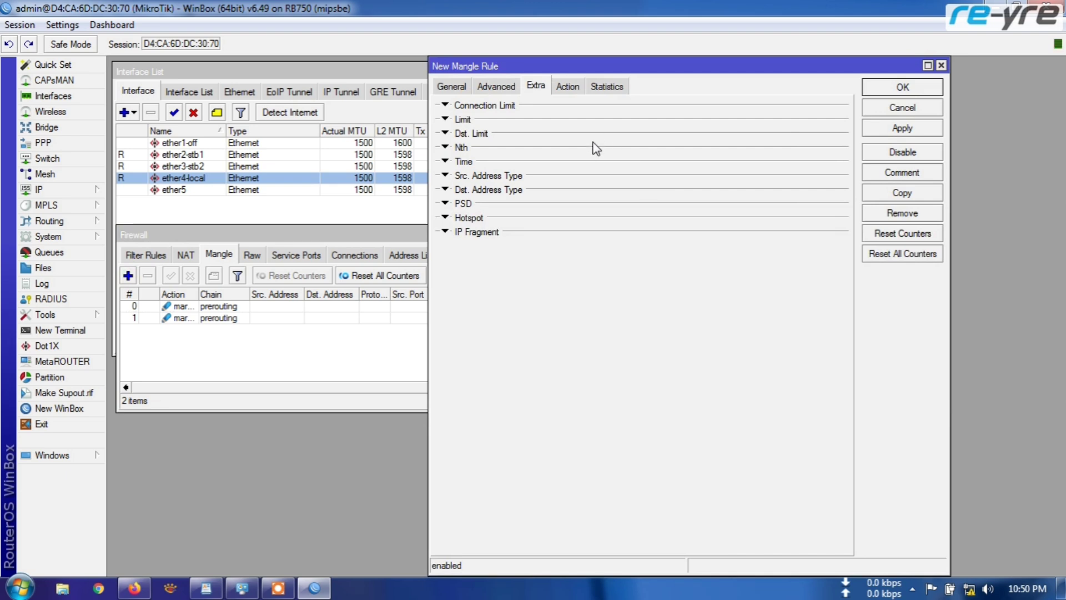
{"action": "left_click", "coordinate": [452, 86]}
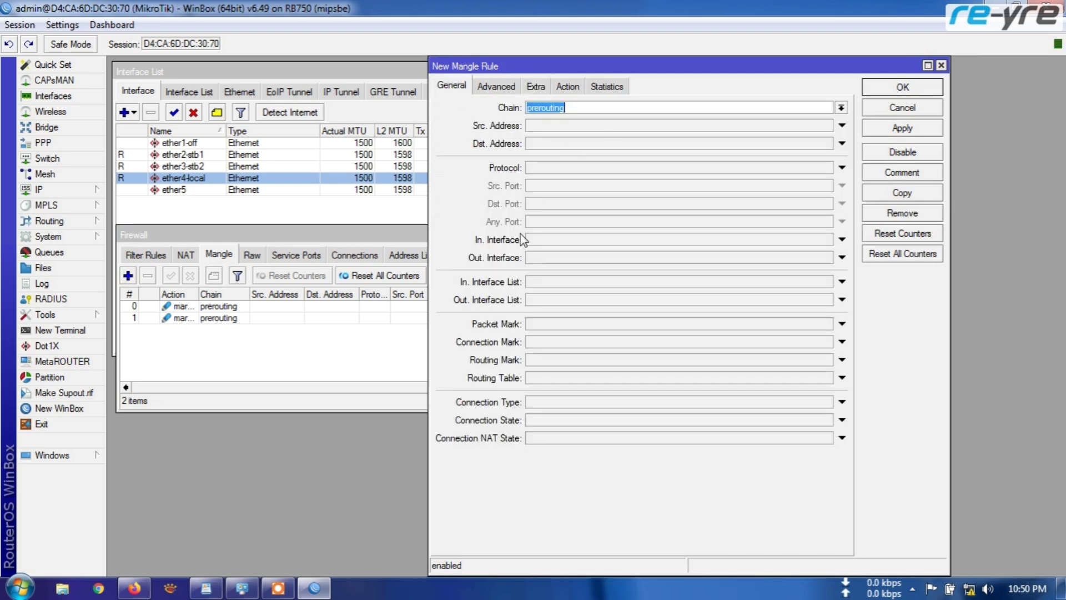
{"action": "left_click", "coordinate": [841, 240]}
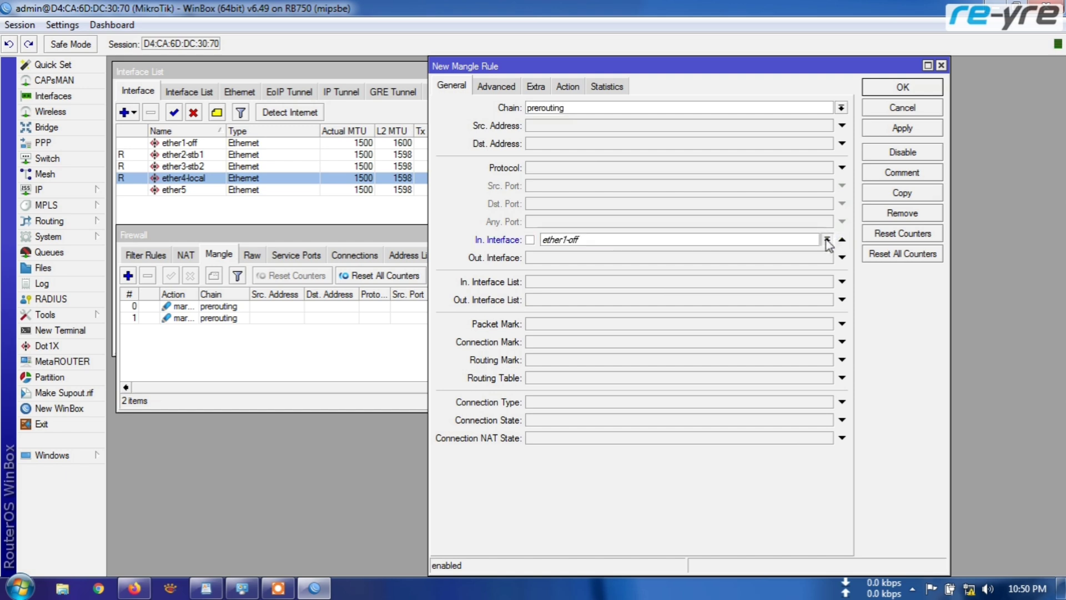
{"action": "left_click", "coordinate": [827, 240]}
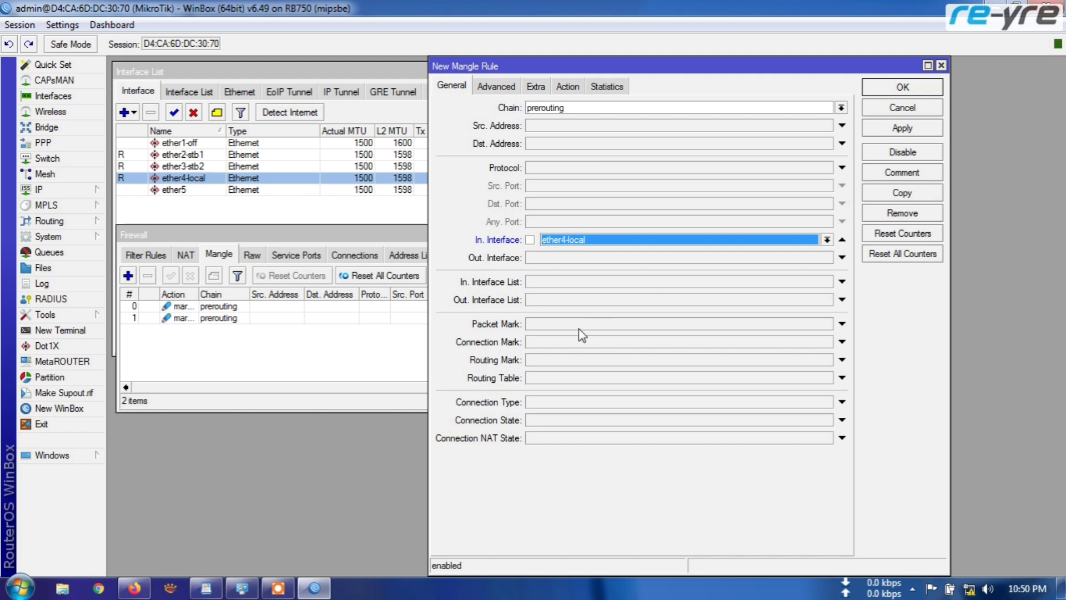
Step: Set the third mangle rule to match connection mark stb1
{"action": "left_click", "coordinate": [554, 343]}
{"action": "left_click", "coordinate": [828, 342]}
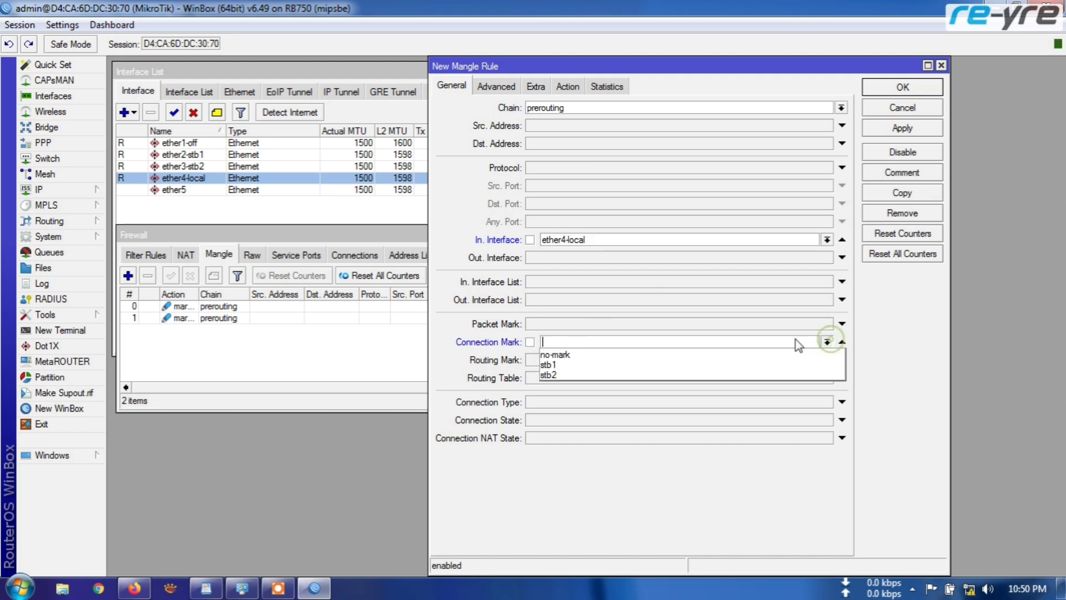
{"action": "left_click", "coordinate": [558, 364]}
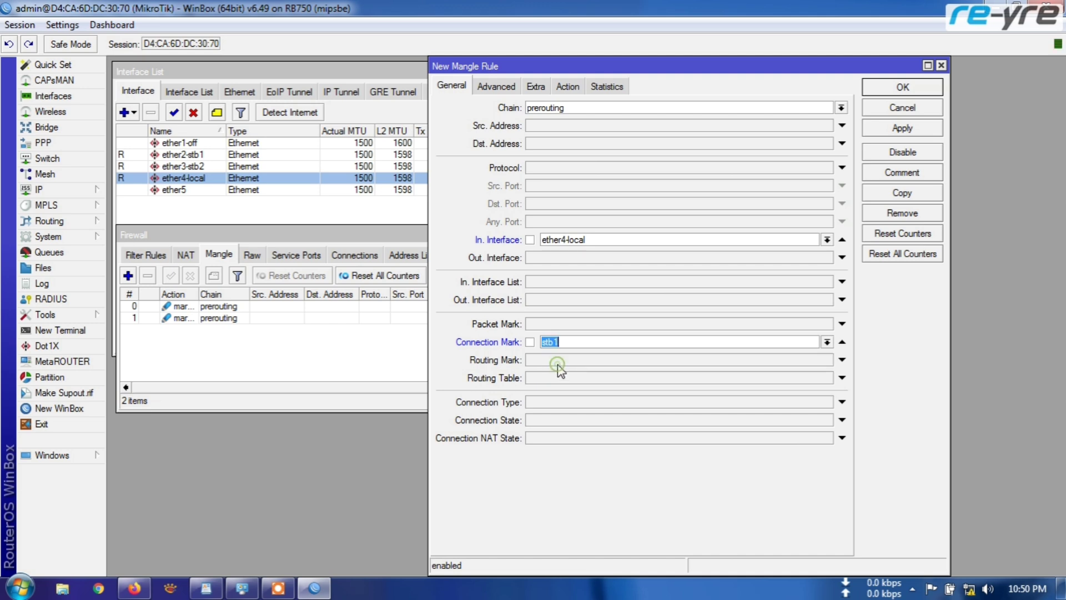
Step: Set the third mangle rule's action to mark routing with new routing mark ke-stb1, disable passthrough and save the rule
{"action": "left_click", "coordinate": [567, 87]}
{"action": "left_click", "coordinate": [606, 109]}
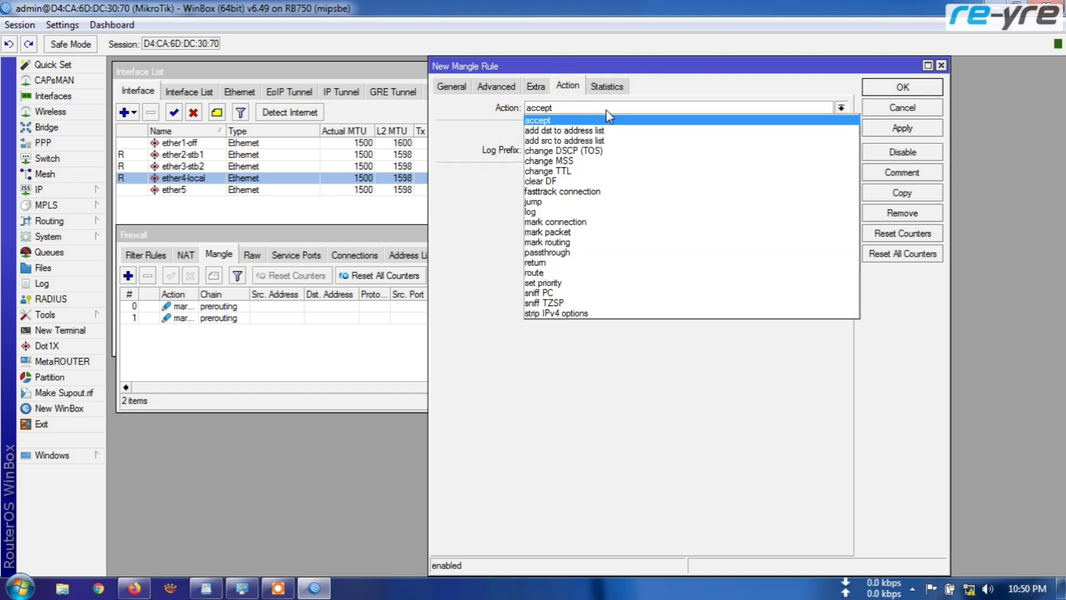
{"action": "left_click", "coordinate": [603, 243]}
{"action": "left_click", "coordinate": [626, 175]}
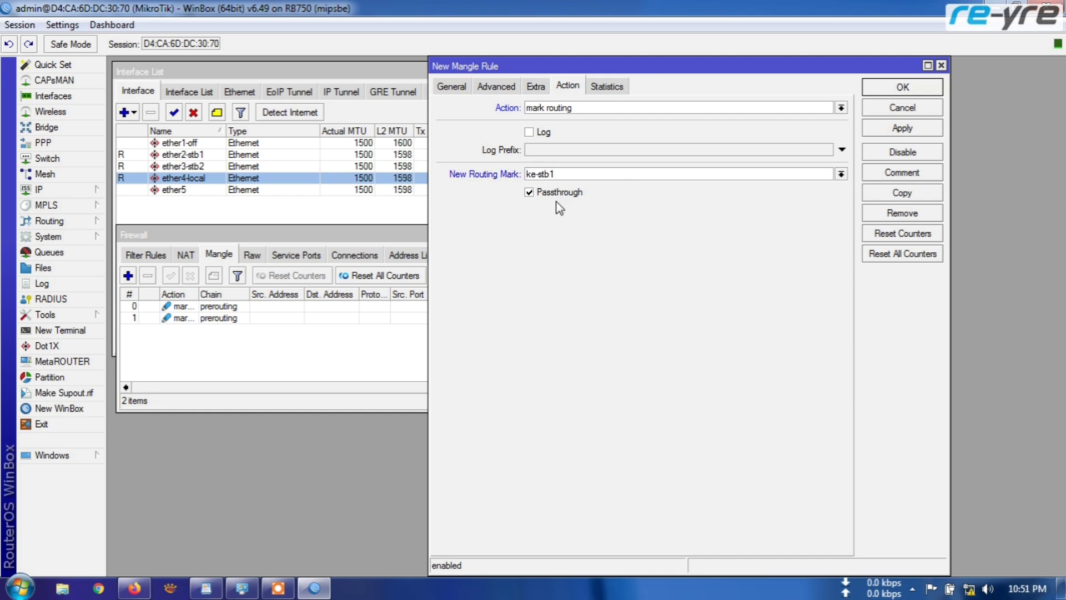
{"action": "left_click", "coordinate": [529, 193]}
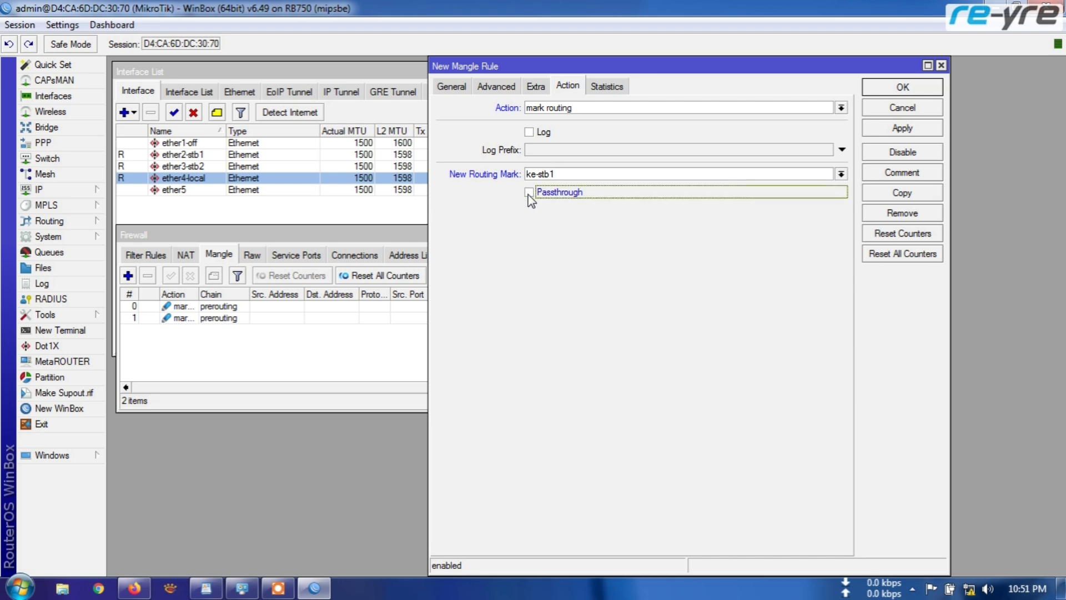
{"action": "left_click", "coordinate": [901, 86]}
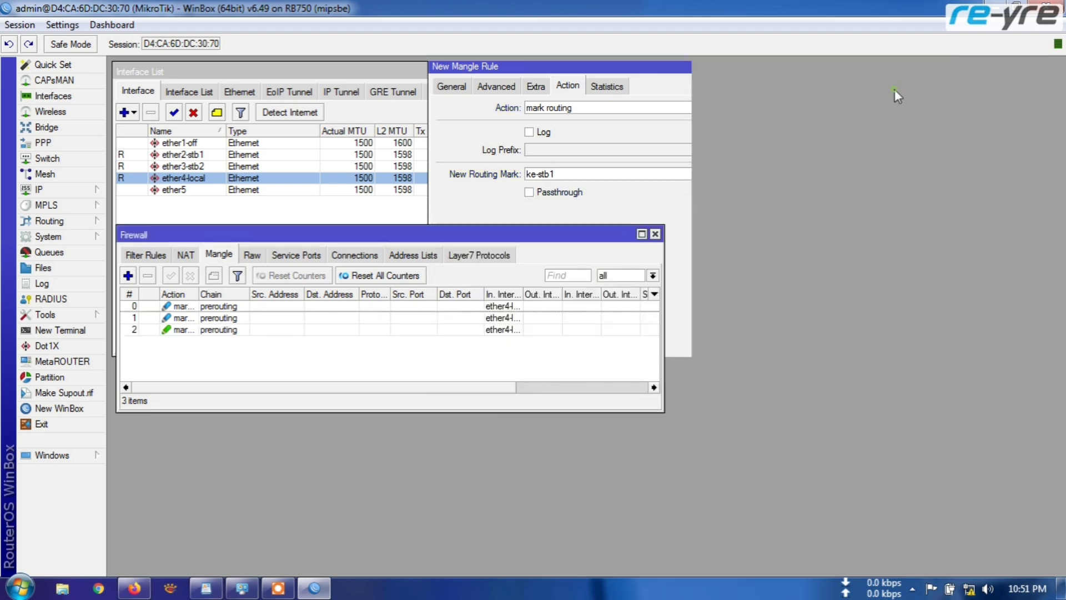
Step: Start a fourth prerouting mangle rule with in-interface ether4-local and connection mark stb2
{"action": "left_click", "coordinate": [128, 275]}
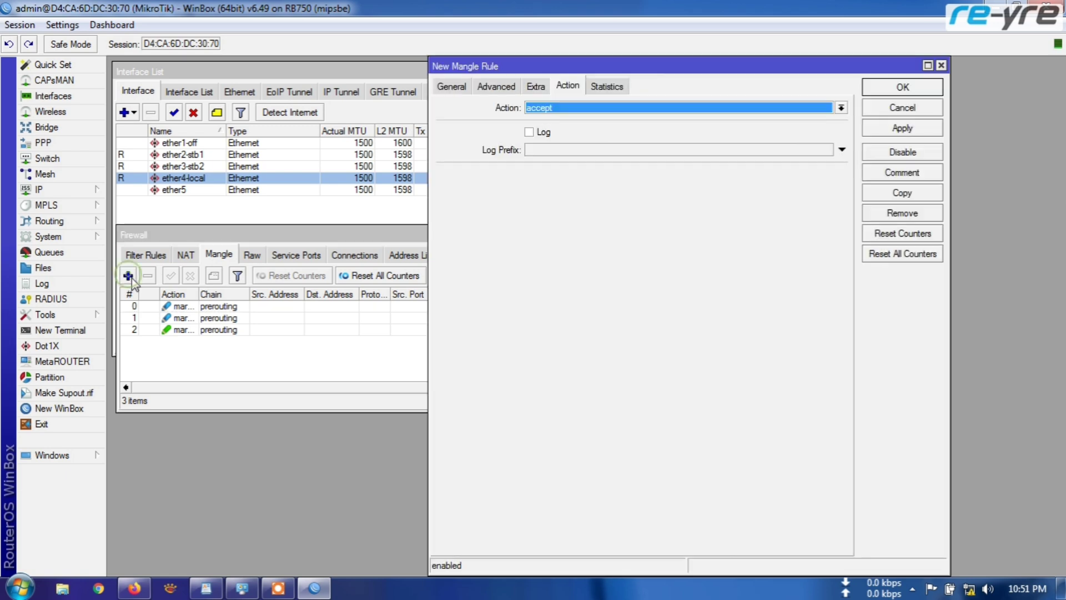
{"action": "left_click", "coordinate": [451, 87]}
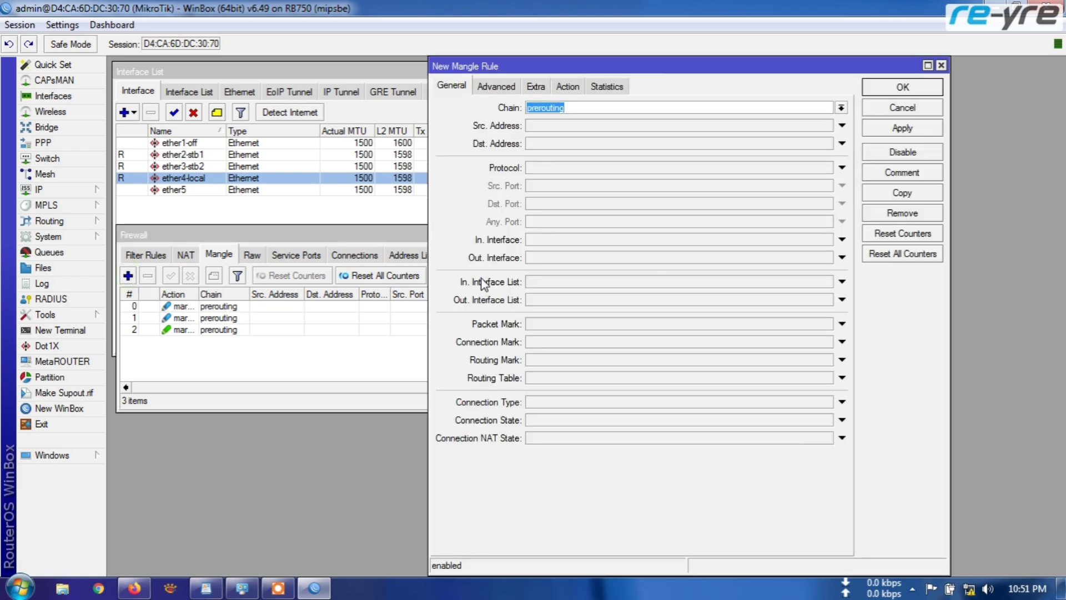
{"action": "left_click", "coordinate": [842, 239]}
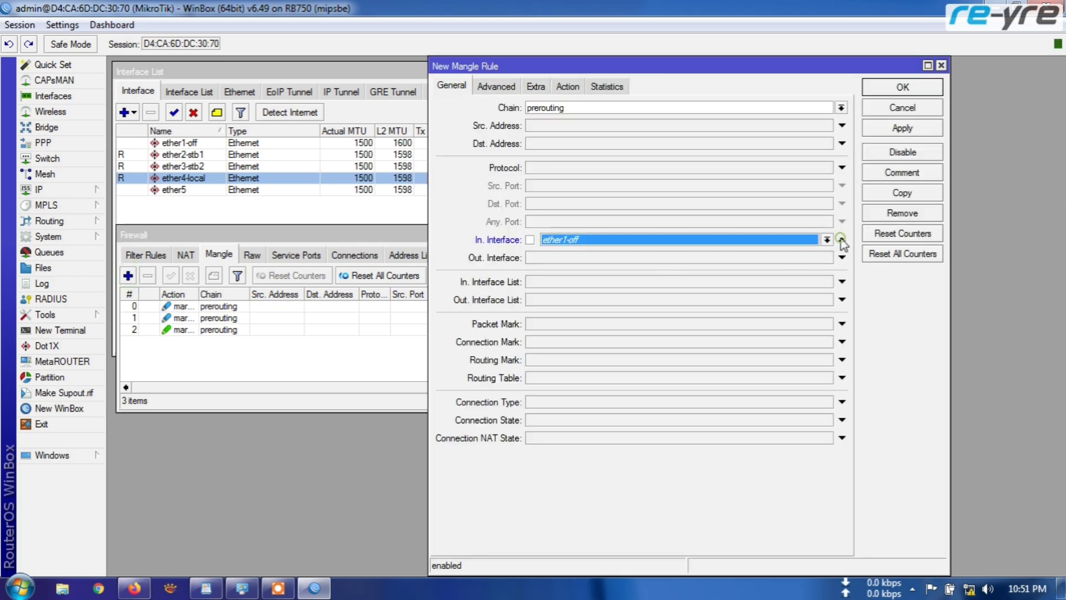
{"action": "left_click", "coordinate": [828, 240]}
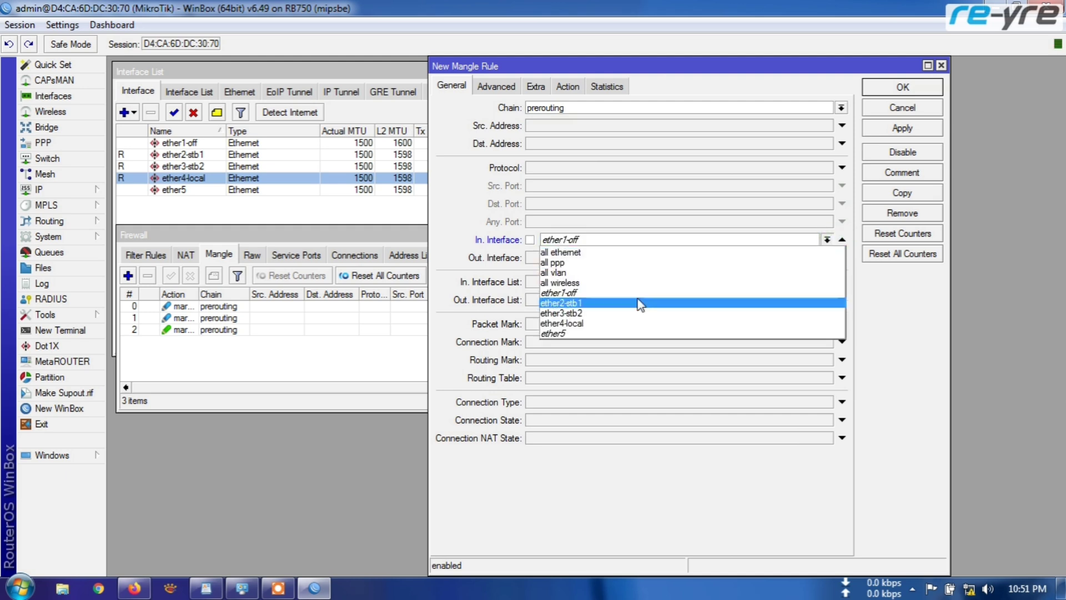
{"action": "left_click", "coordinate": [581, 324]}
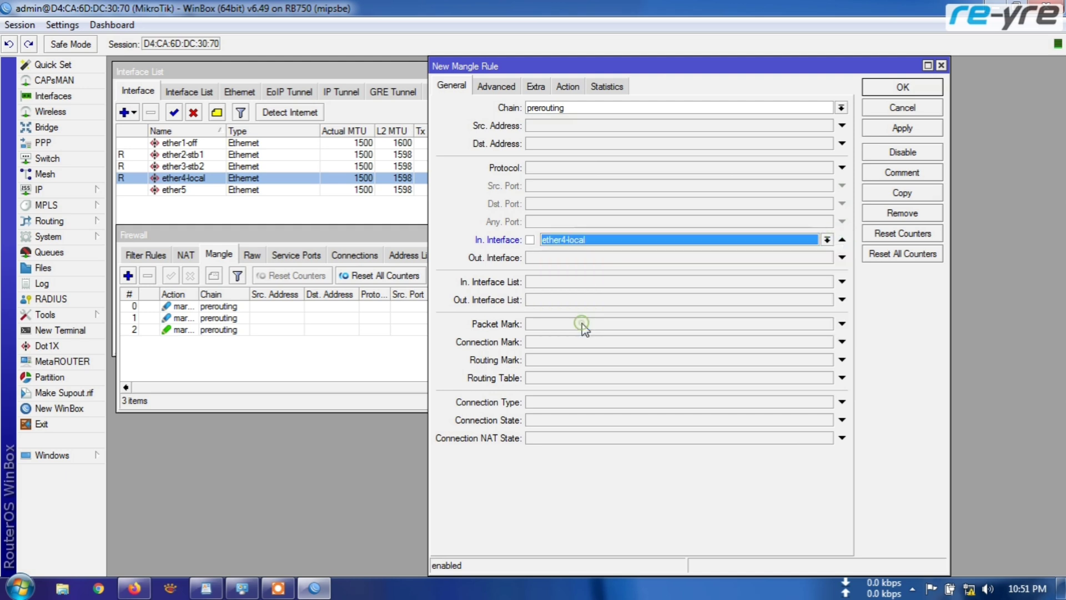
{"action": "left_click", "coordinate": [536, 341]}
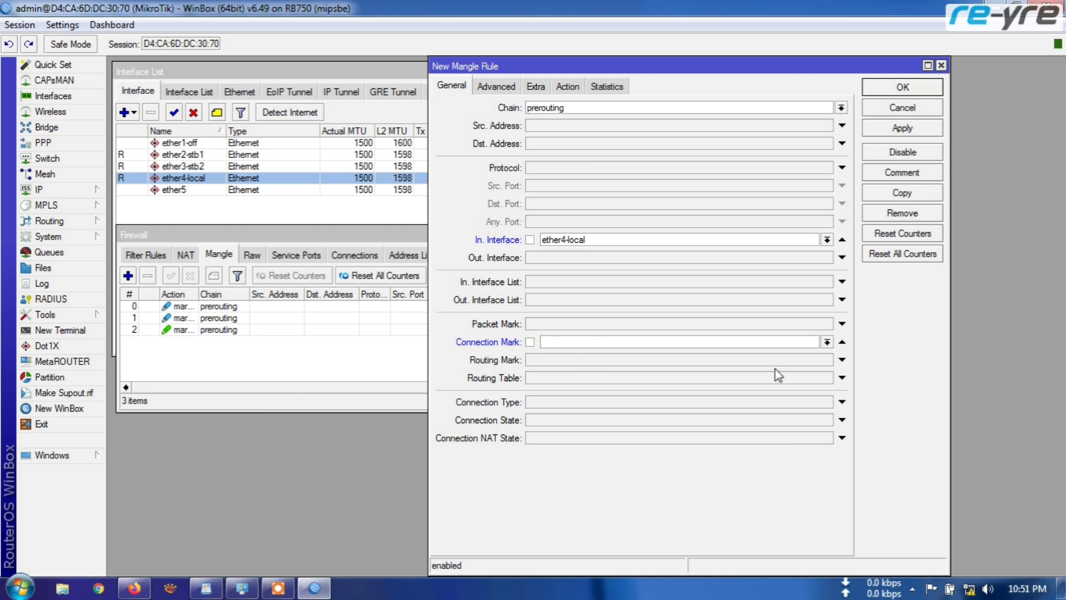
{"action": "left_click", "coordinate": [828, 341]}
{"action": "left_click", "coordinate": [772, 375]}
Step: Set the fourth mangle rule's action to mark routing with new routing mark ke-stb2, disable passthrough and save the rule
{"action": "left_click", "coordinate": [568, 87]}
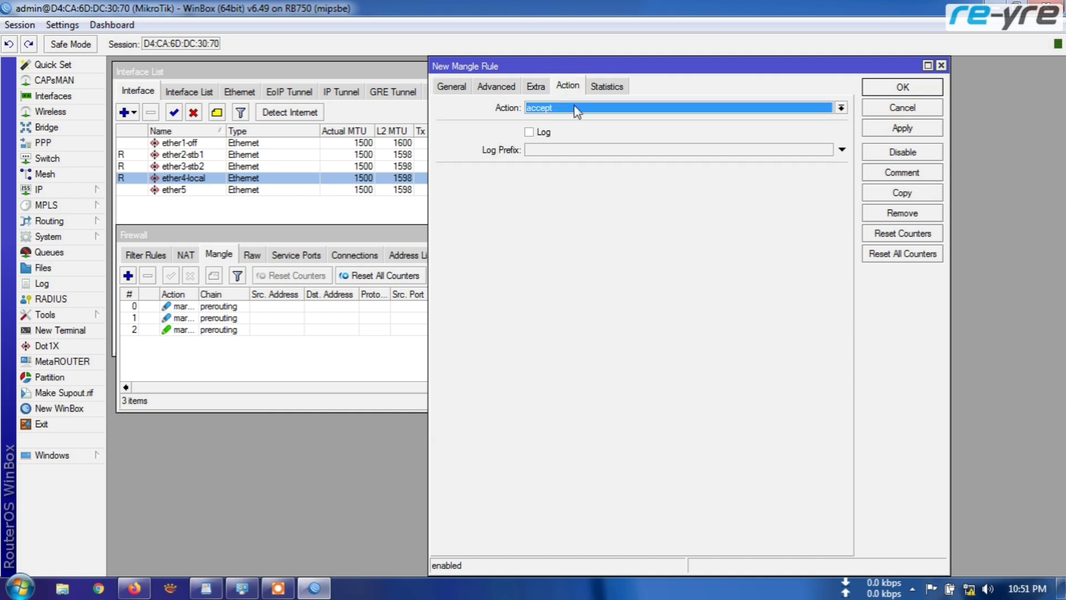
{"action": "left_click", "coordinate": [576, 108]}
{"action": "left_click", "coordinate": [586, 243]}
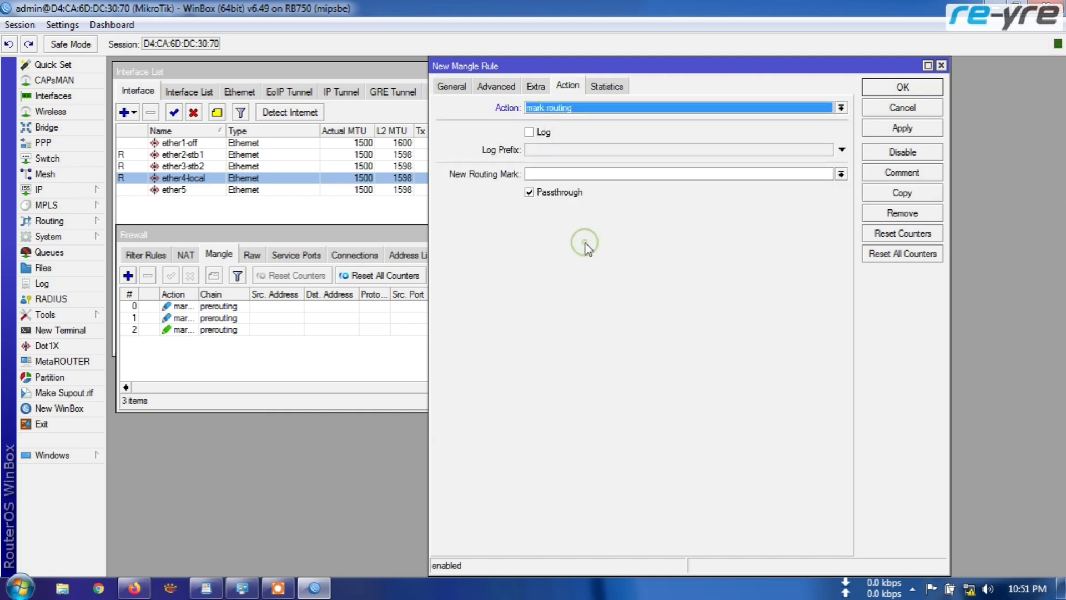
{"action": "left_click", "coordinate": [607, 176]}
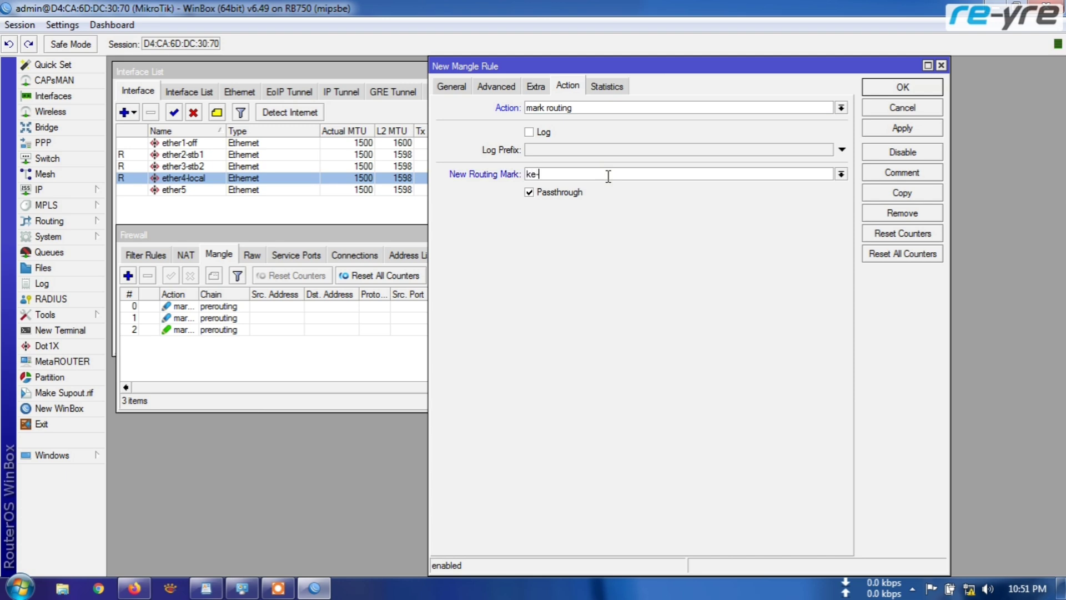
{"action": "left_click", "coordinate": [529, 193]}
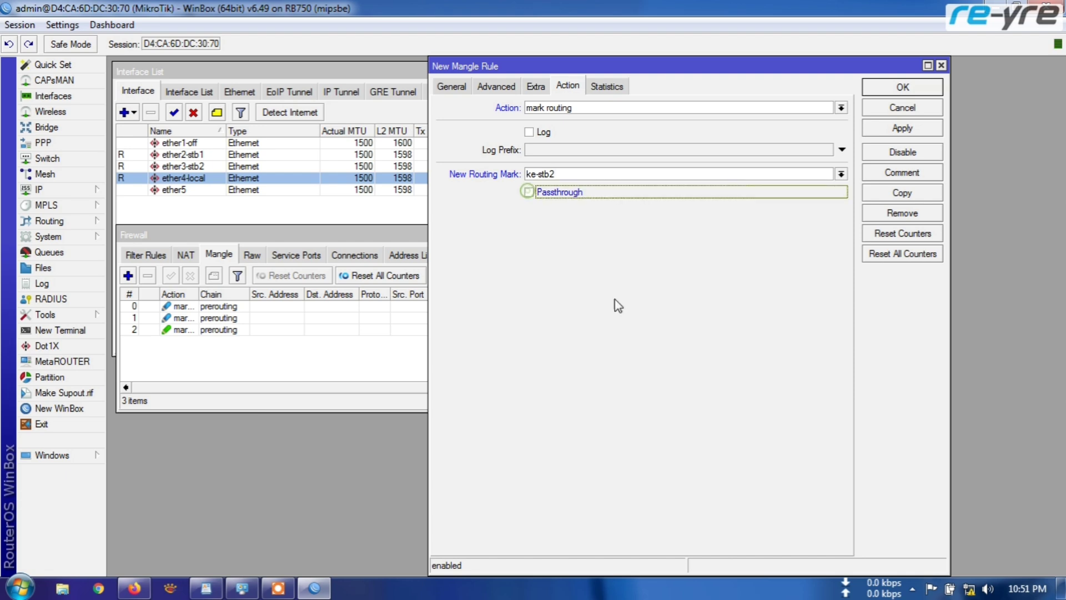
{"action": "left_click", "coordinate": [902, 129]}
{"action": "left_click", "coordinate": [904, 87]}
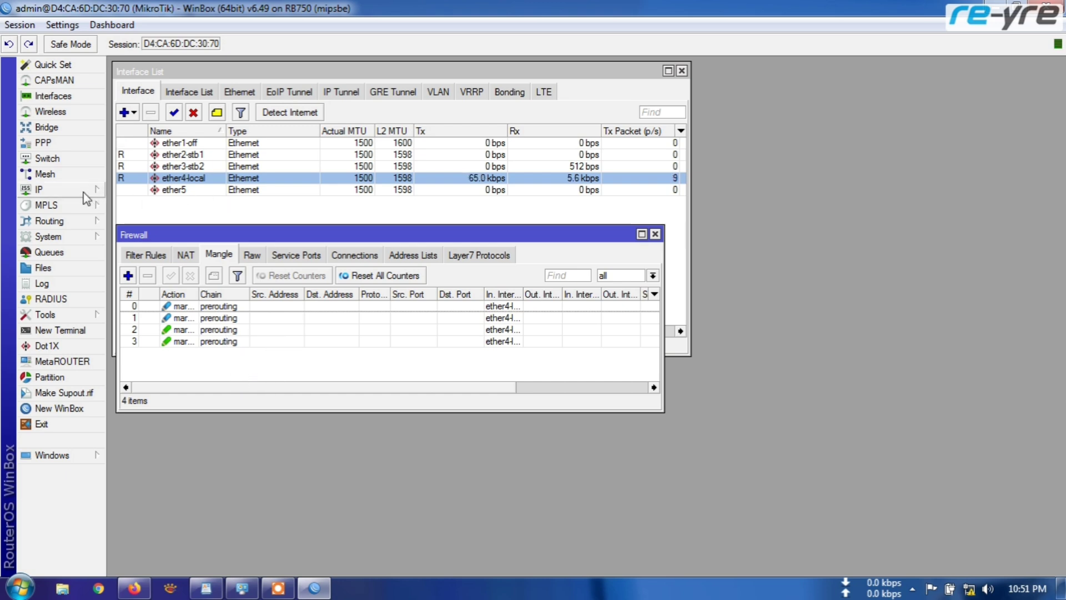
Step: Close the firewall window and open the IP route list
{"action": "left_click", "coordinate": [655, 234]}
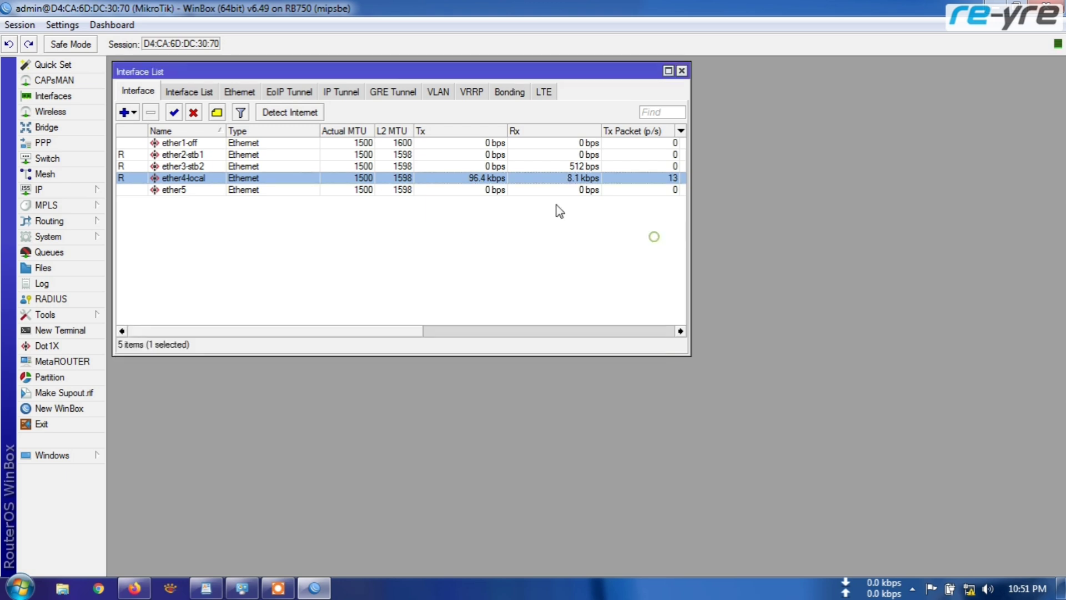
{"action": "left_click", "coordinate": [65, 189]}
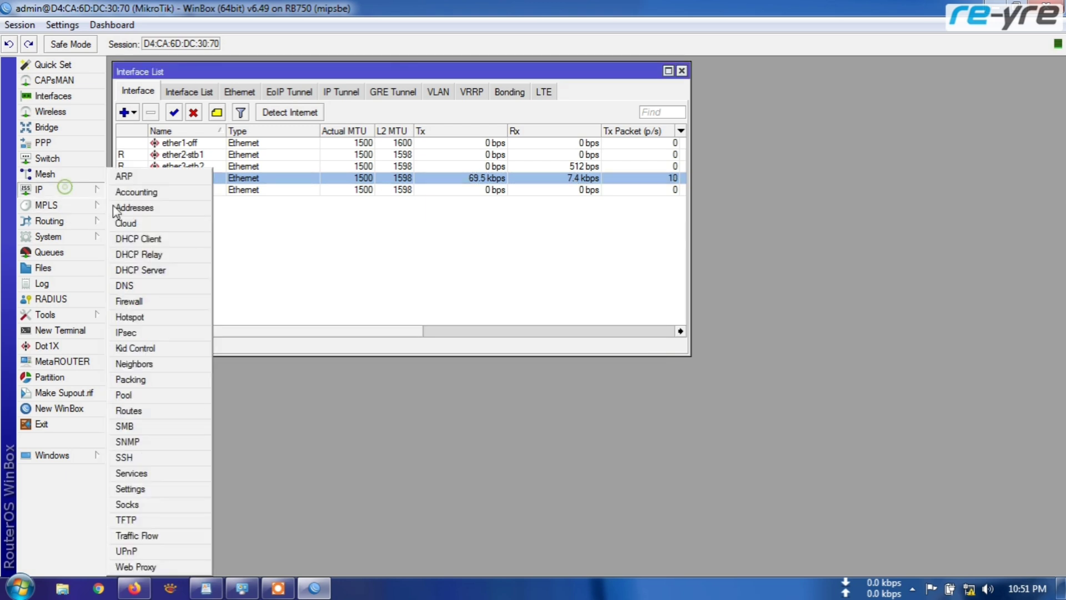
{"action": "left_click", "coordinate": [129, 411]}
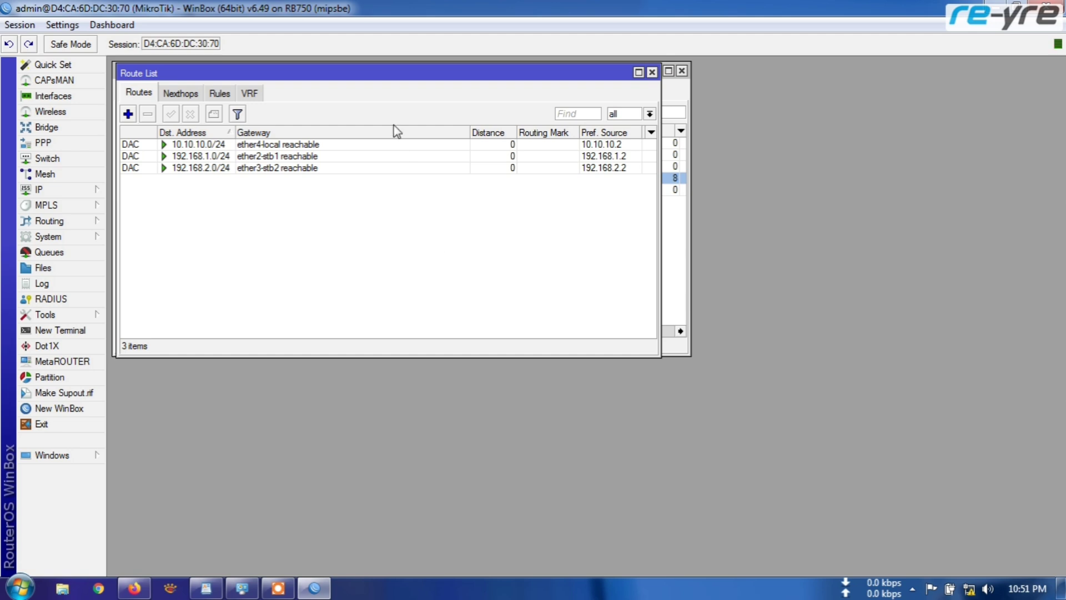
{"action": "left_click_drag", "start_coordinate": [393, 81], "coordinate": [482, 129]}
Step: Add a default route to 0.0.0.0/0 with the two gateways 192.168.1.1 and 192.168.2.1, and save it
{"action": "left_click", "coordinate": [215, 162]}
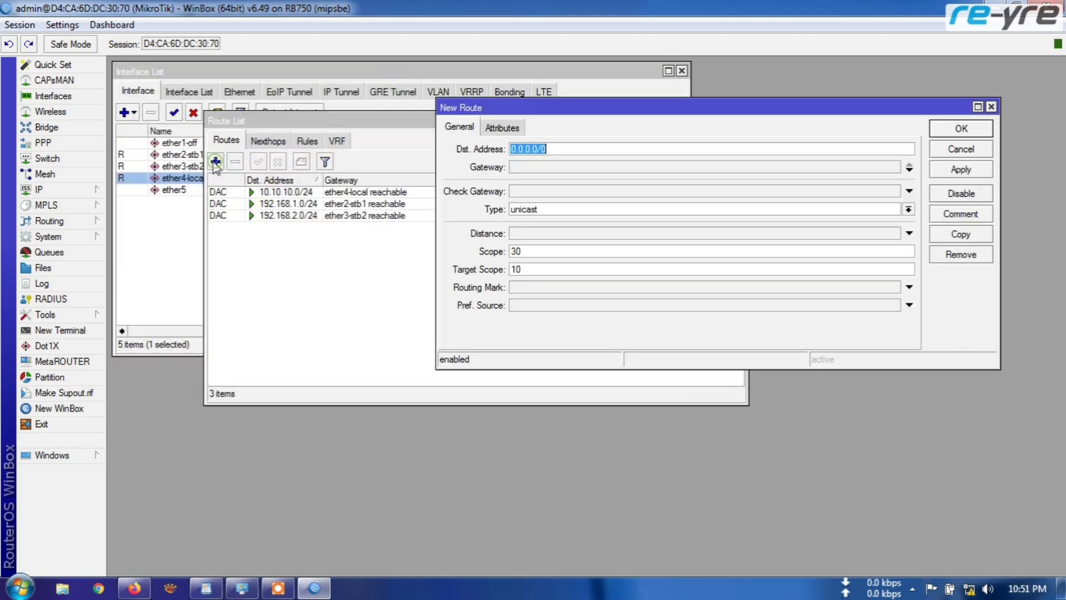
{"action": "left_click", "coordinate": [534, 168]}
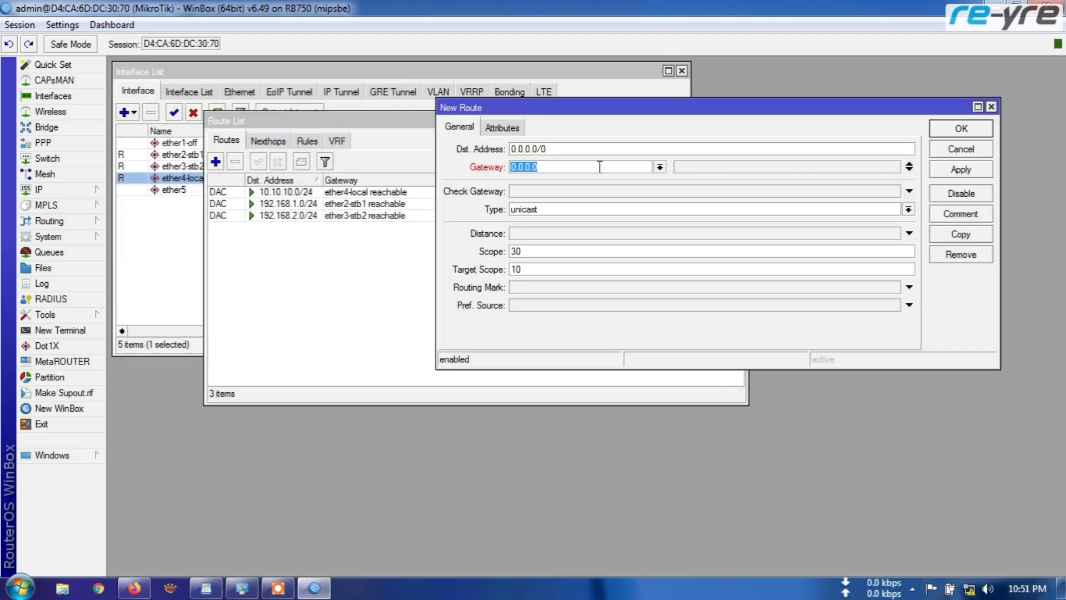
{"action": "type", "text": "192.168.1.1"}
{"action": "left_click", "coordinate": [909, 166]}
{"action": "type", "text": "192.168.2.1"}
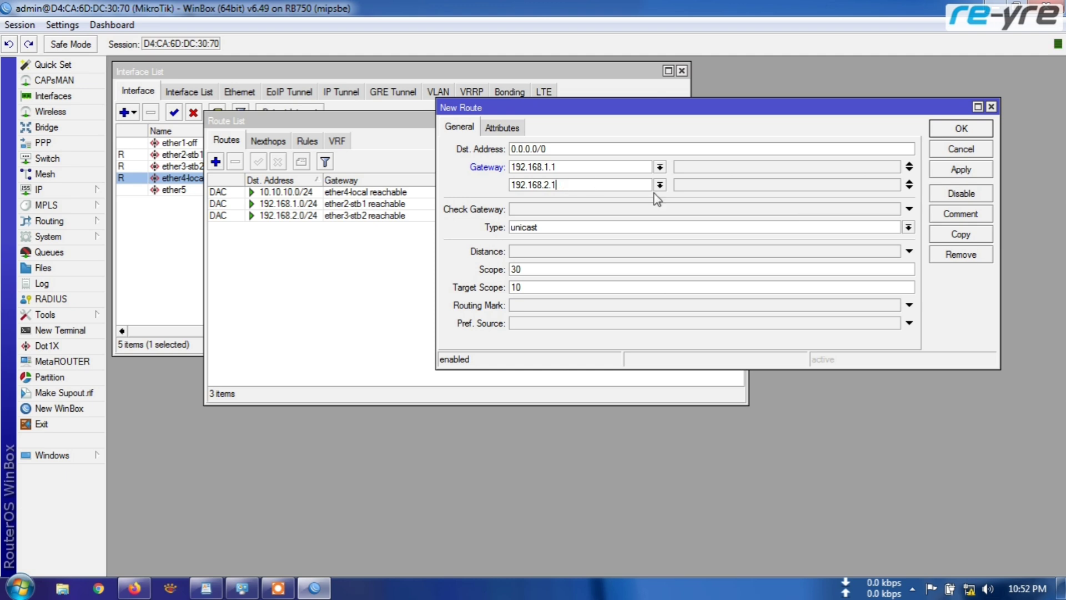
{"action": "left_click", "coordinate": [962, 170]}
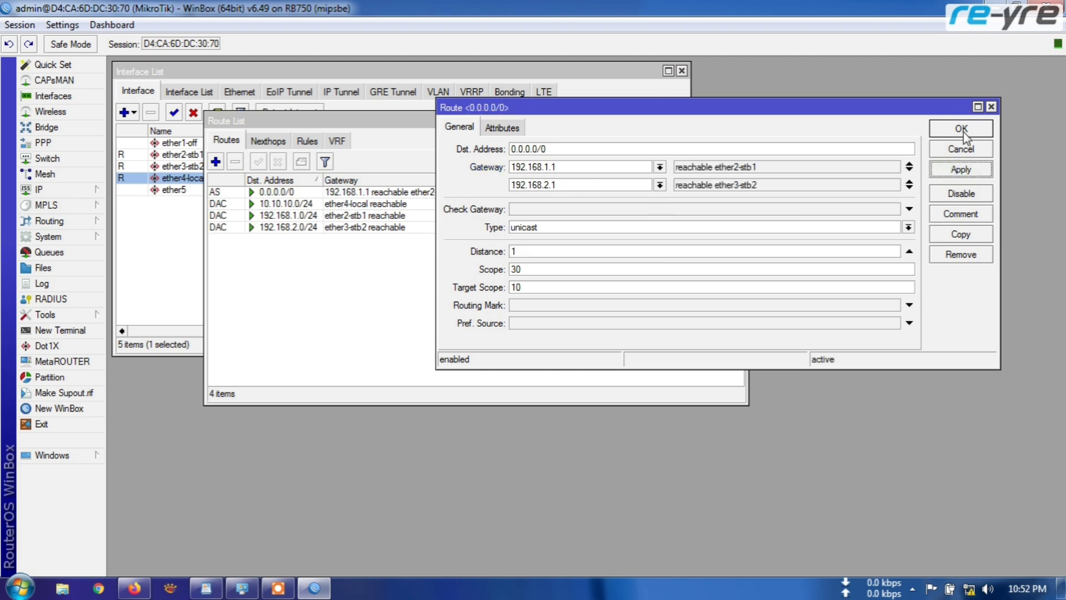
{"action": "left_click", "coordinate": [962, 129]}
{"action": "left_click", "coordinate": [415, 193]}
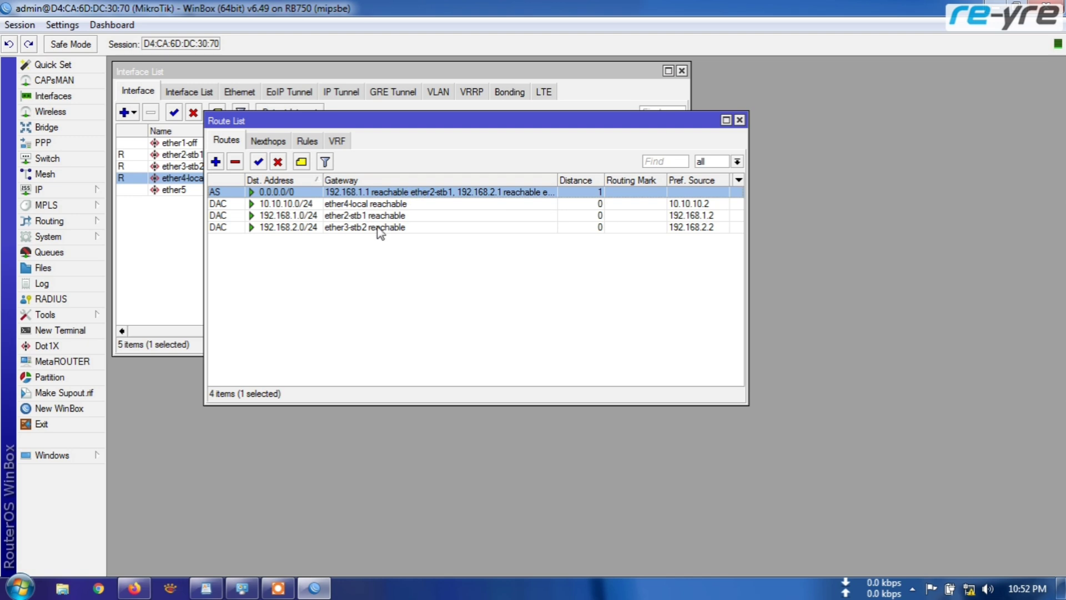
Step: Add a default route to 0.0.0.0/0 via gateway 192.168.1.1 with distance 1 and routing mark ke-stb1, and save it
{"action": "left_click", "coordinate": [215, 163]}
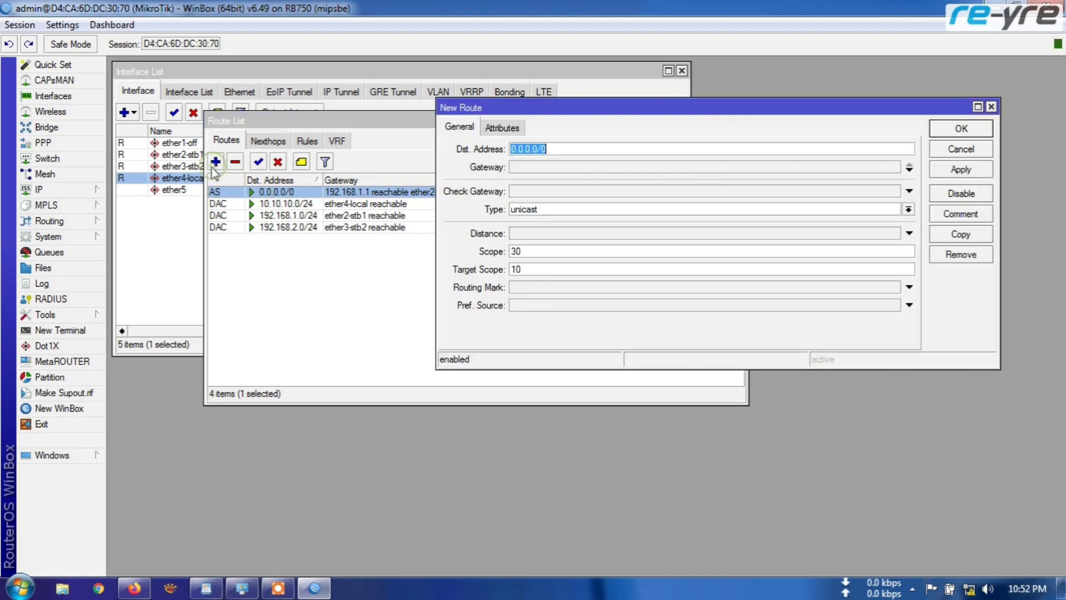
{"action": "left_click", "coordinate": [542, 166]}
{"action": "type", "text": "192.168.1.1"}
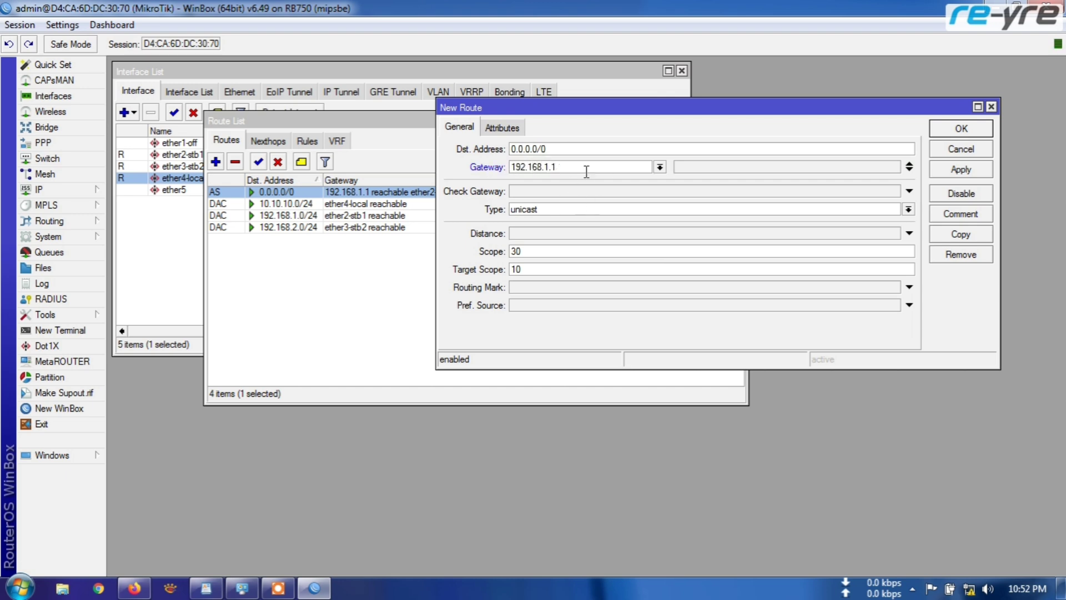
{"action": "left_click", "coordinate": [547, 234]}
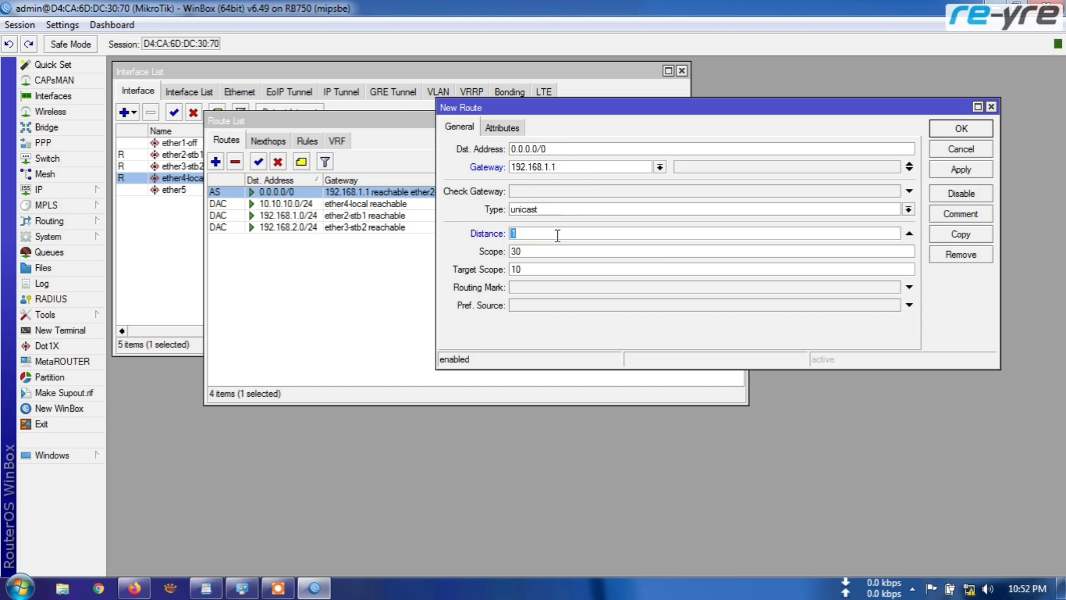
{"action": "left_click", "coordinate": [547, 287]}
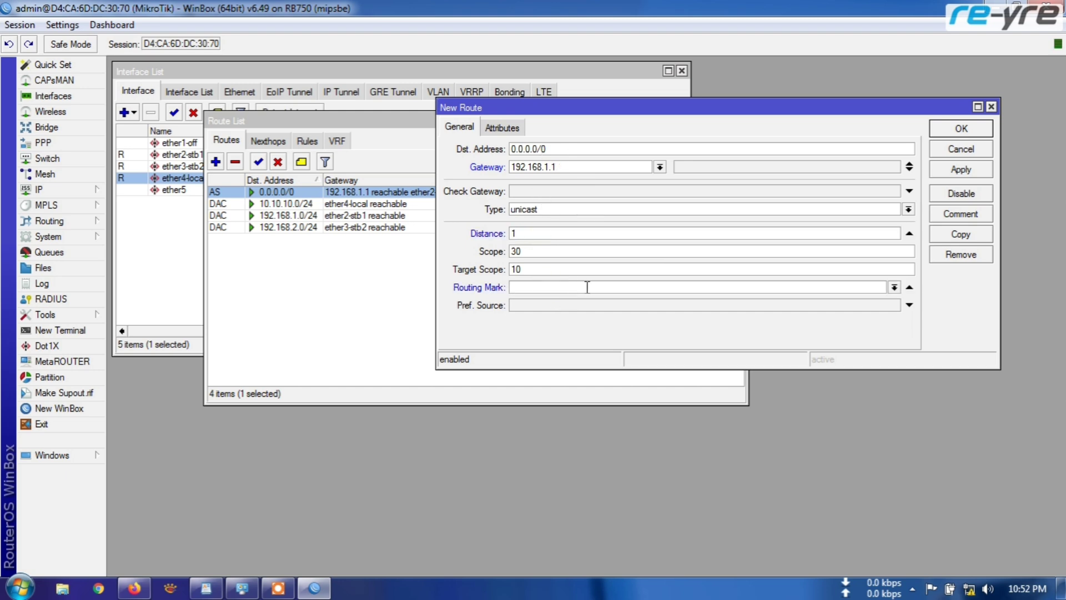
{"action": "left_click", "coordinate": [894, 287]}
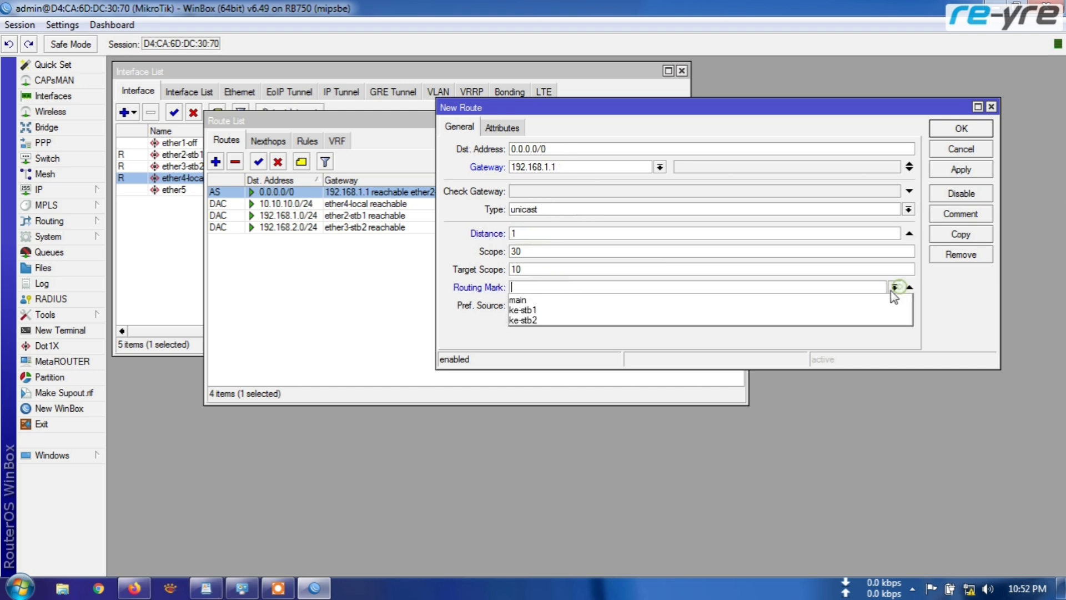
{"action": "left_click", "coordinate": [790, 311]}
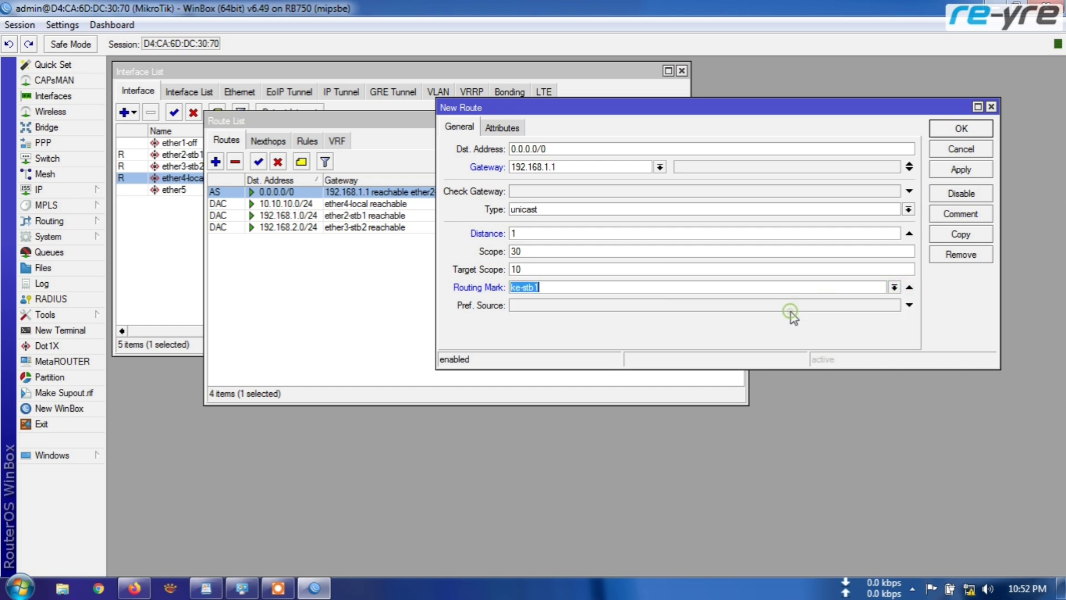
{"action": "left_click", "coordinate": [958, 131]}
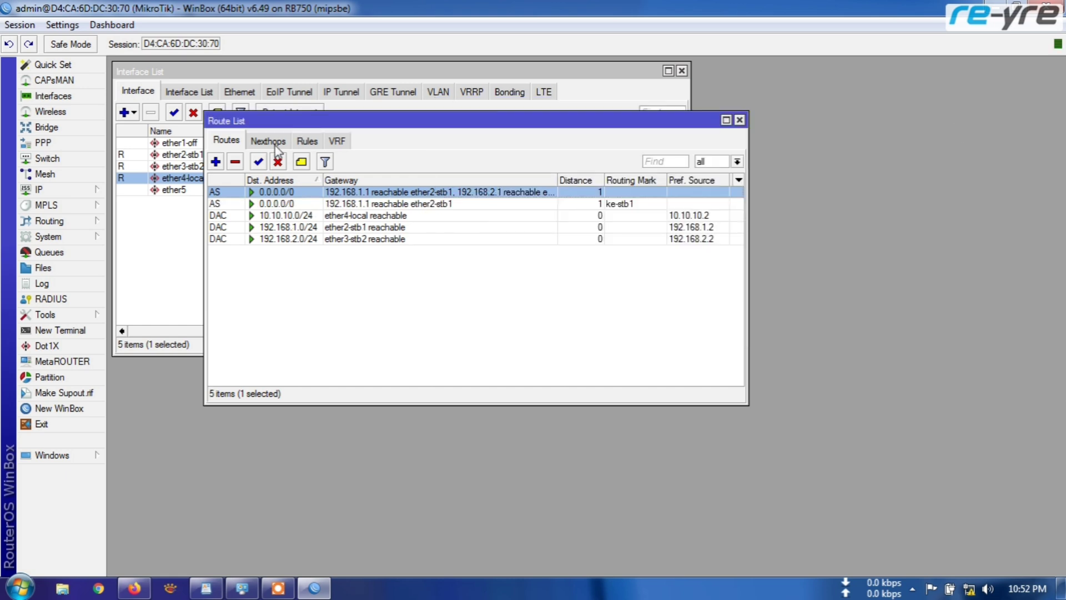
Step: Add another default route to 0.0.0.0/0 via gateway 192.168.2.1 with distance 1 and routing mark ke-stb2, and save it
{"action": "left_click", "coordinate": [215, 162]}
{"action": "left_click", "coordinate": [559, 171]}
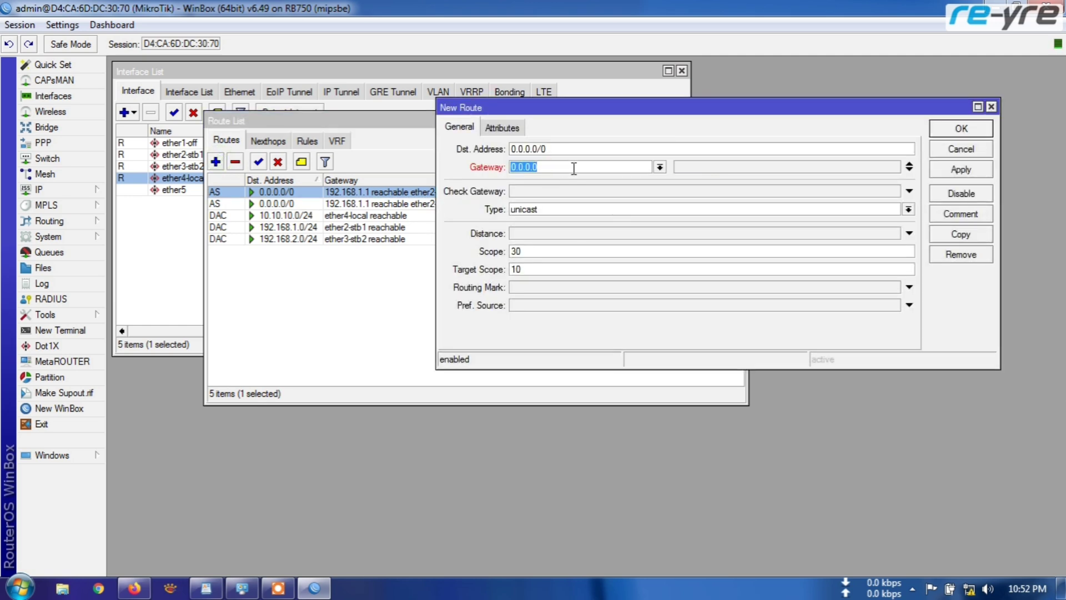
{"action": "type", "text": "192.168.2.1"}
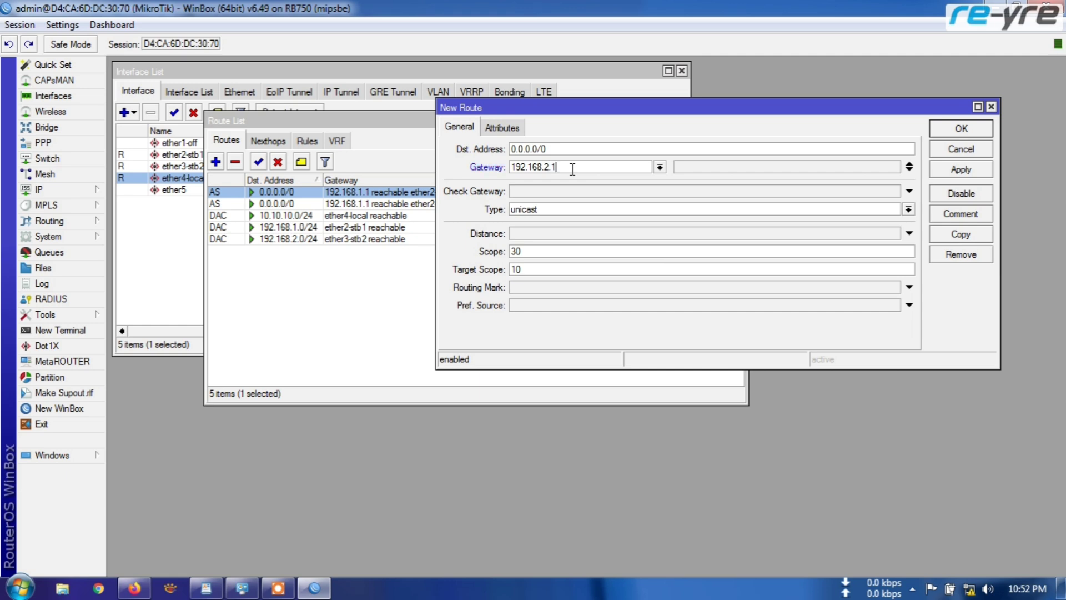
{"action": "left_click", "coordinate": [554, 232]}
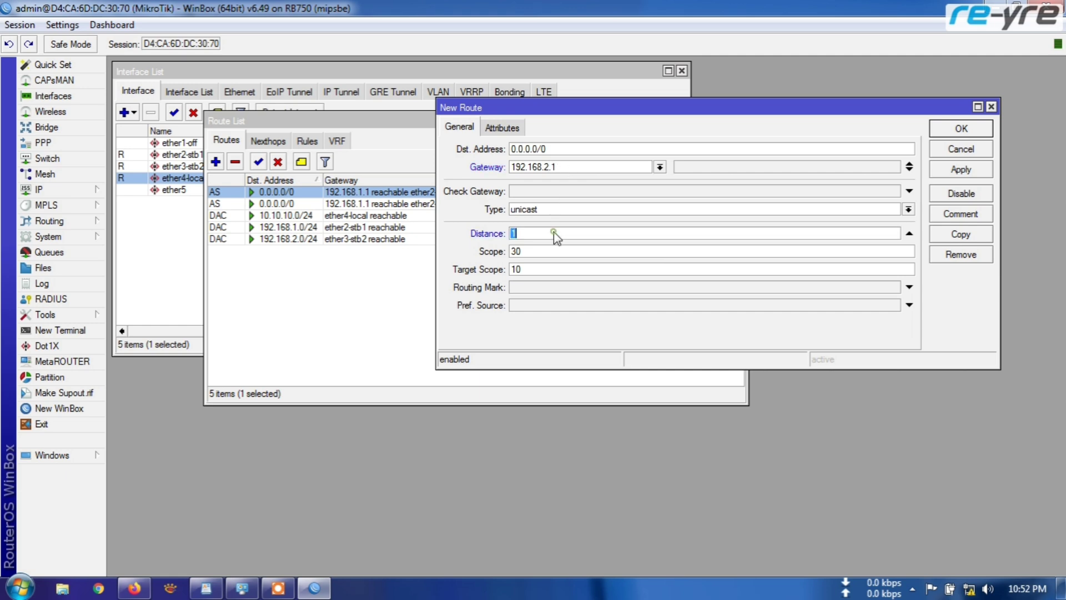
{"action": "left_click", "coordinate": [556, 286]}
{"action": "left_click", "coordinate": [894, 287]}
{"action": "left_click", "coordinate": [861, 320]}
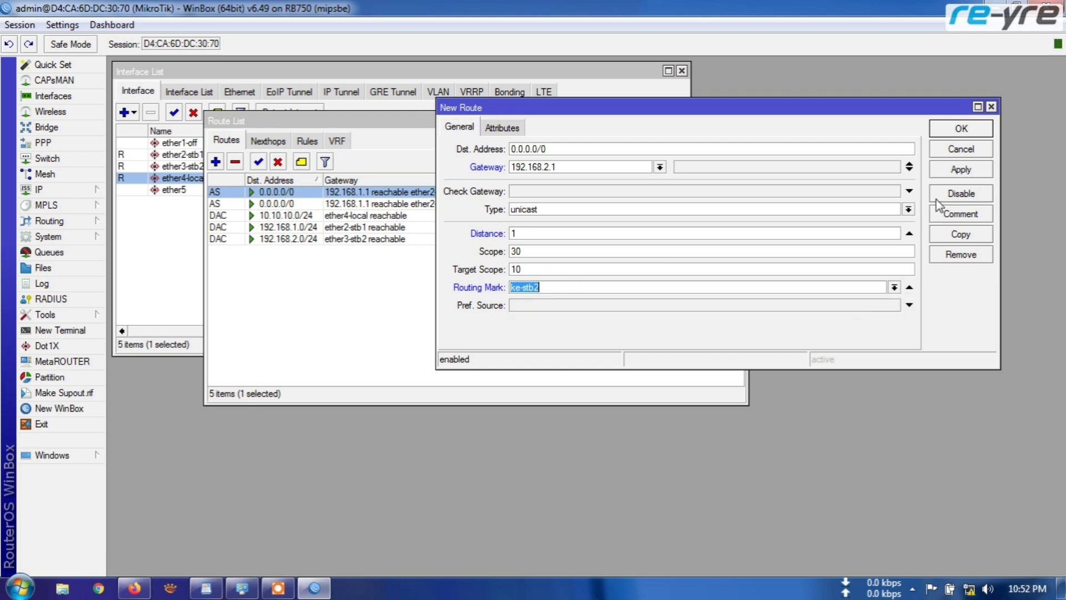
{"action": "left_click", "coordinate": [961, 168]}
{"action": "left_click", "coordinate": [961, 131]}
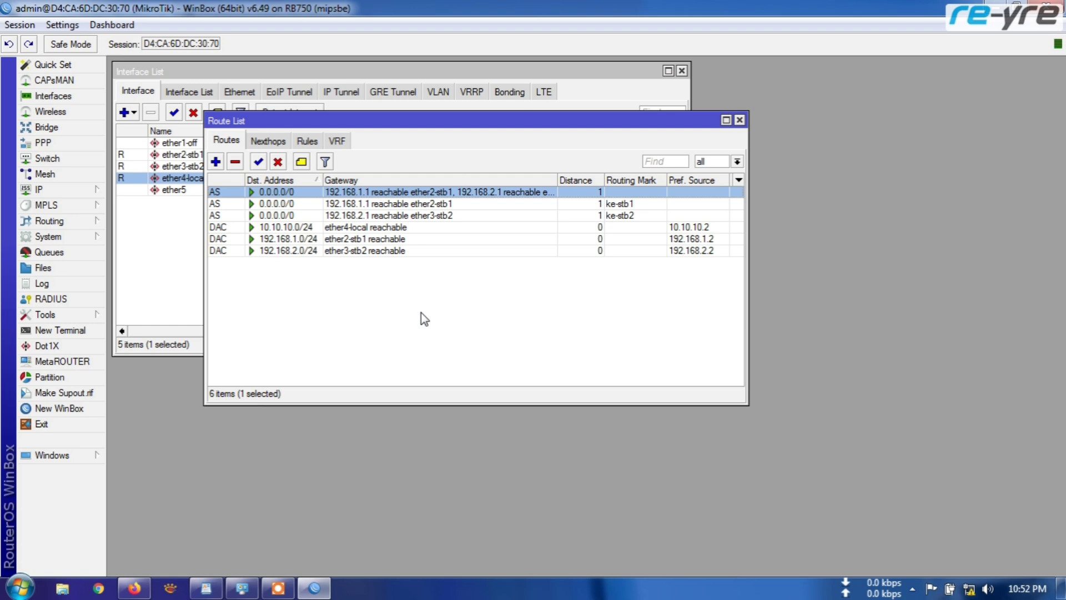
Step: Move the route list clear of the interface traffic, then ping 192.168.1.1 from a new terminal and stop the ping
{"action": "left_click_drag", "start_coordinate": [522, 120], "coordinate": [426, 211]}
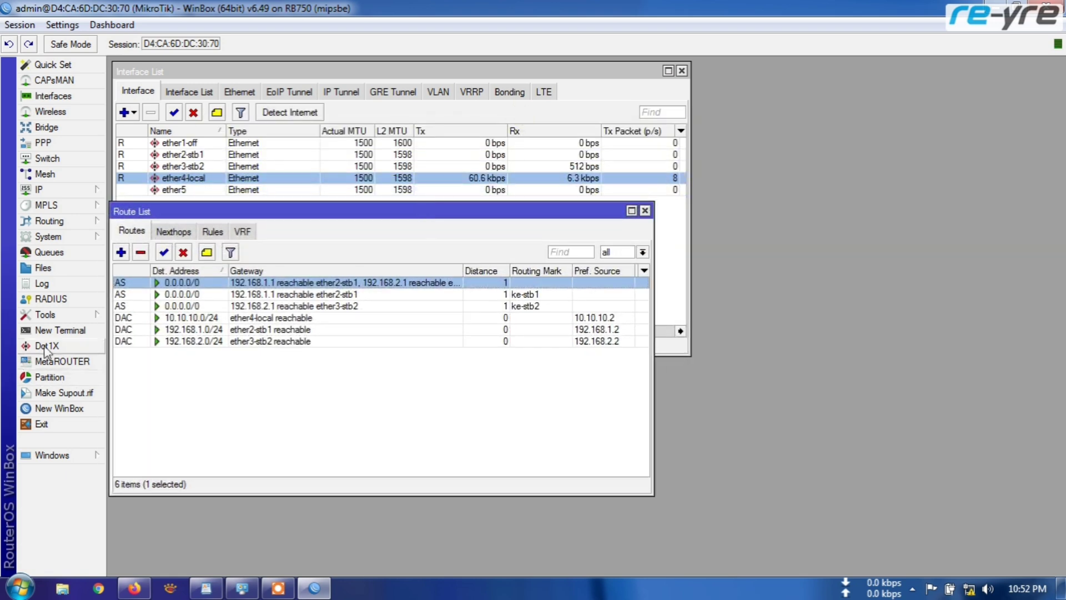
{"action": "left_click", "coordinate": [56, 330]}
{"action": "type", "text": "ping 19"}
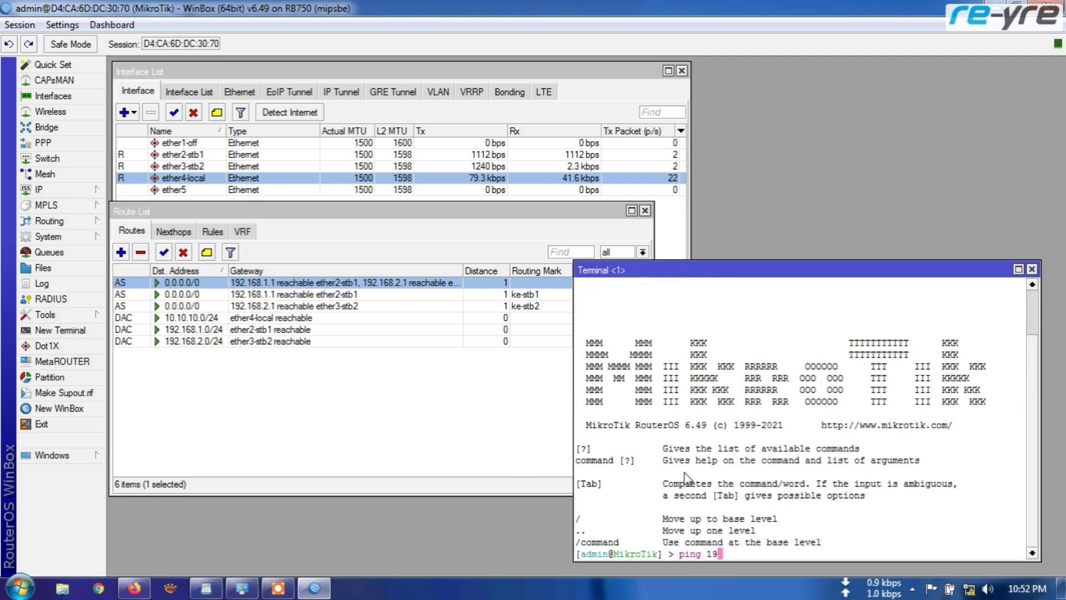
{"action": "type", "text": "2.168."}
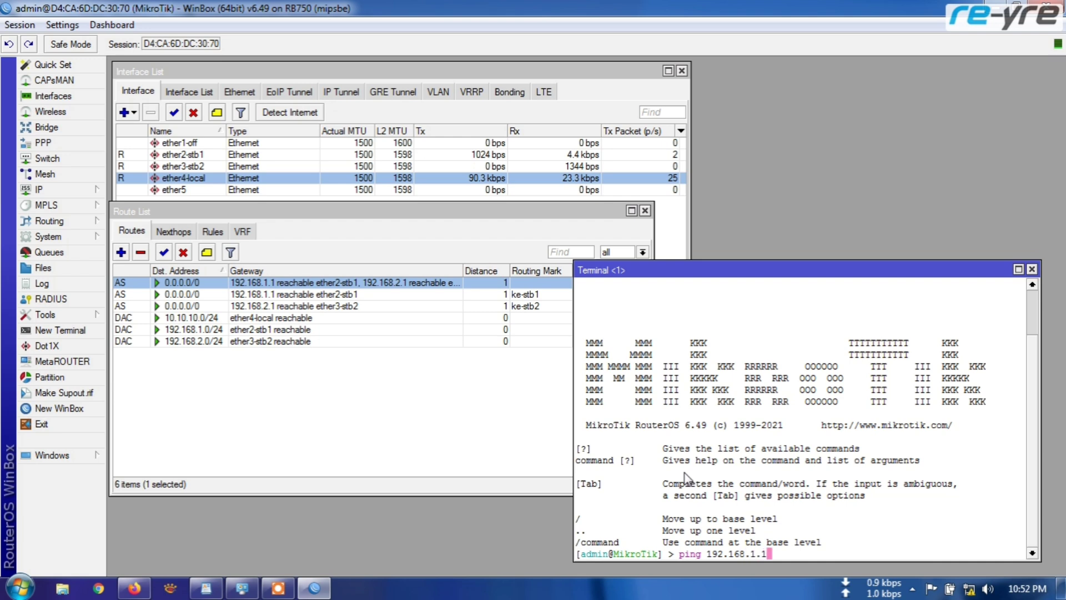
{"action": "type", "text": "1.1"}
{"action": "key", "text": "Return"}
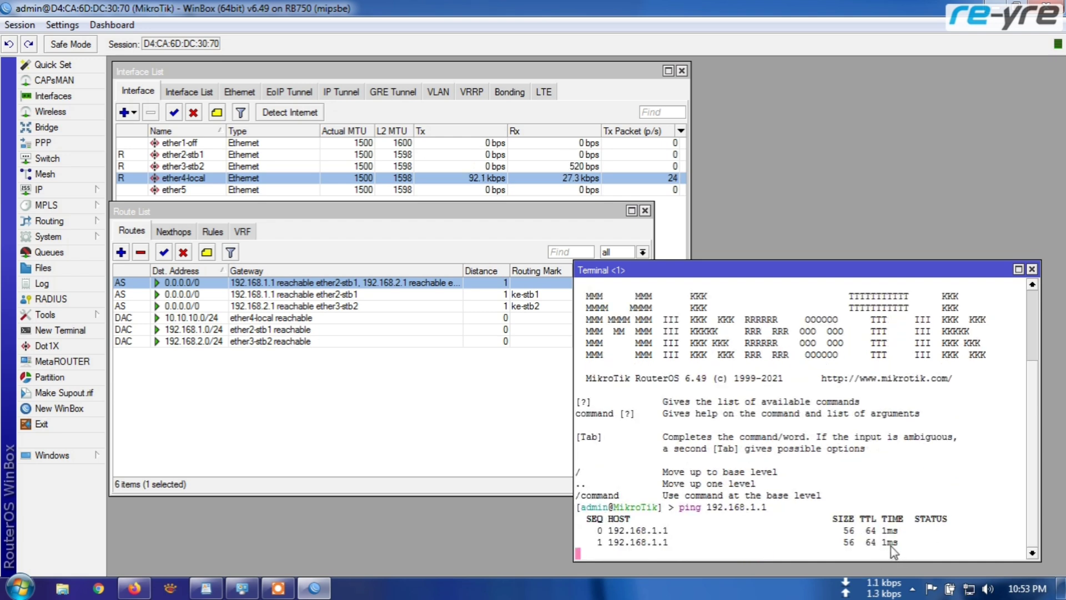
{"action": "key", "text": "ctrl+c"}
Step: Ping the second gateway, 192.168.2.1, from the same terminal and stop the ping
{"action": "type", "text": "ping 192.168.2.1"}
{"action": "key", "text": "Return"}
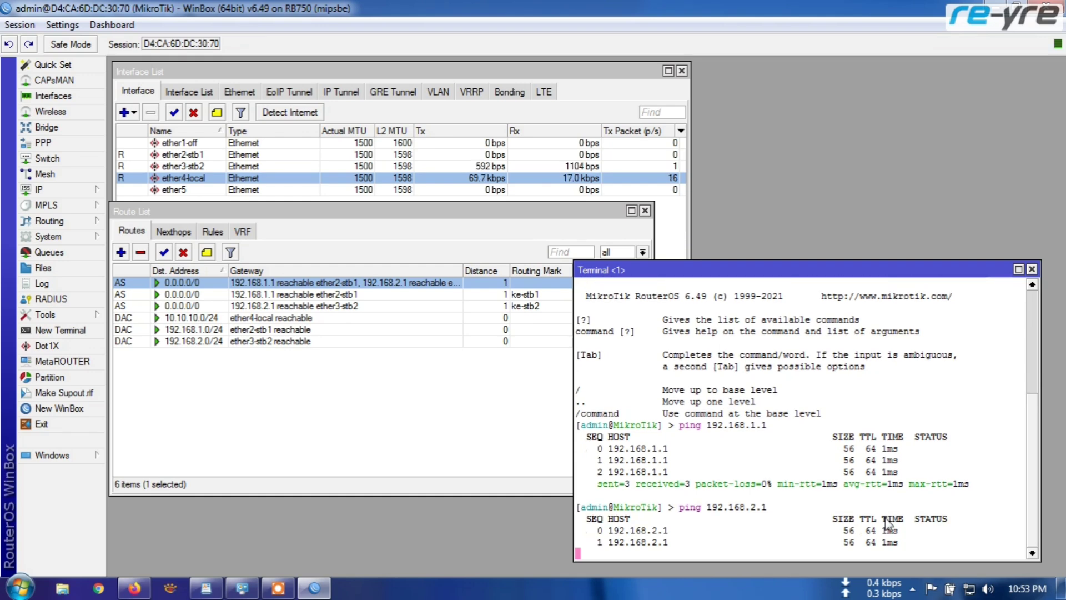
{"action": "key", "text": "ctrl+c"}
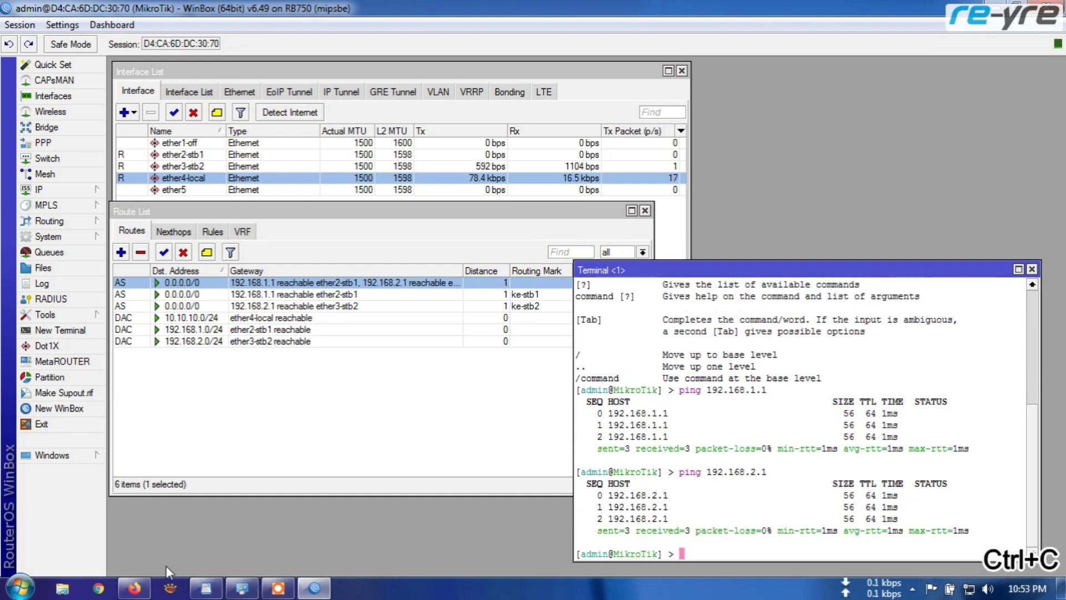
Step: Switch to Firefox, open the Speedtest home page in a new tab, and check the PC's network connections
{"action": "left_click", "coordinate": [135, 587]}
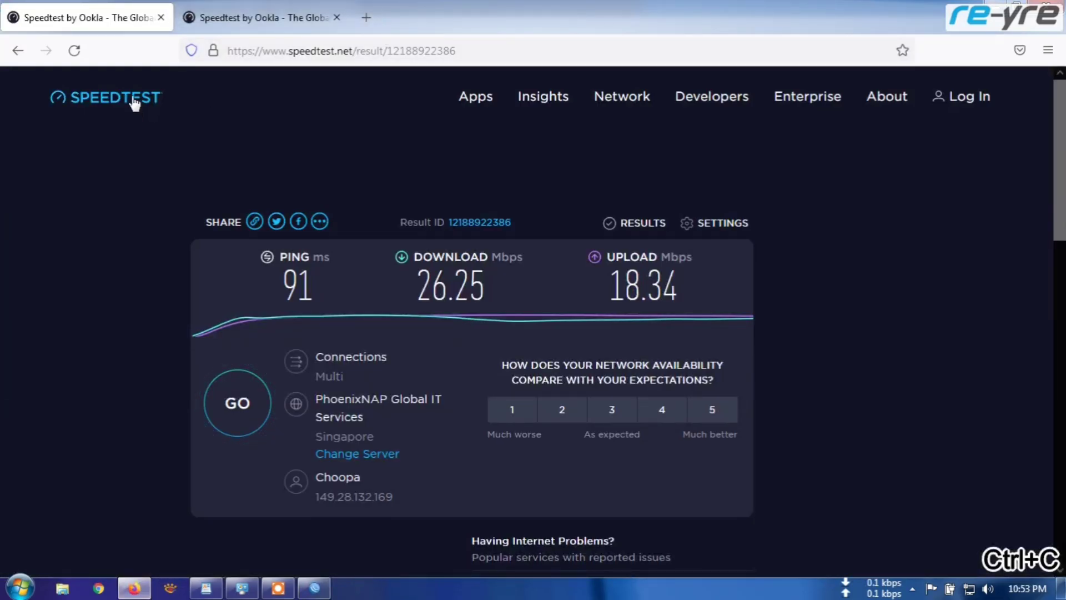
{"action": "left_click", "coordinate": [249, 14]}
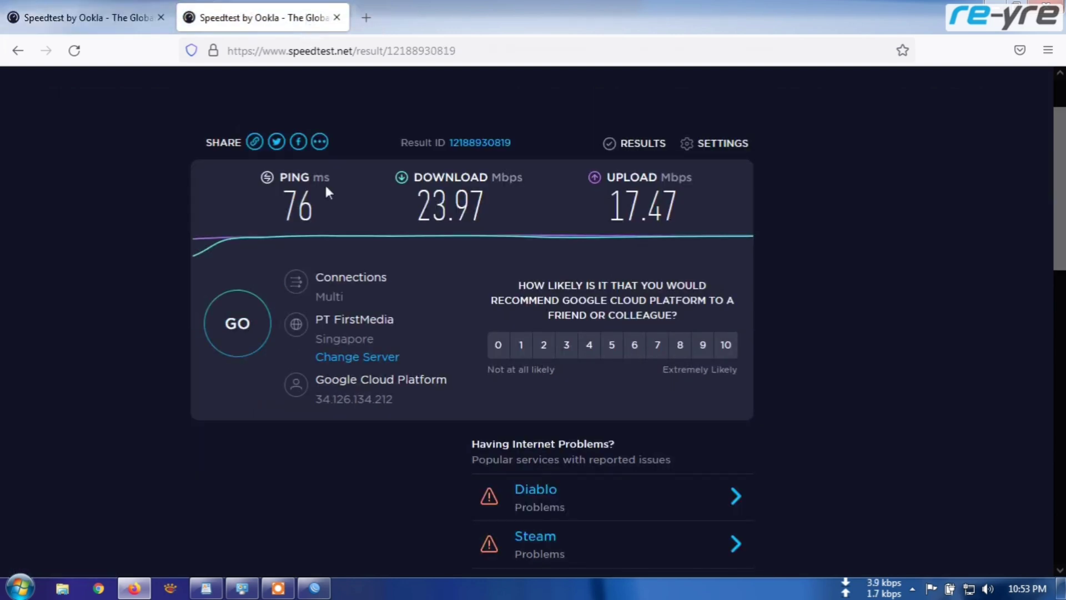
{"action": "scroll", "coordinate": [329, 186], "scroll_direction": "up", "scroll_amount": 3}
{"action": "right_click", "coordinate": [154, 100]}
{"action": "left_click", "coordinate": [204, 109]}
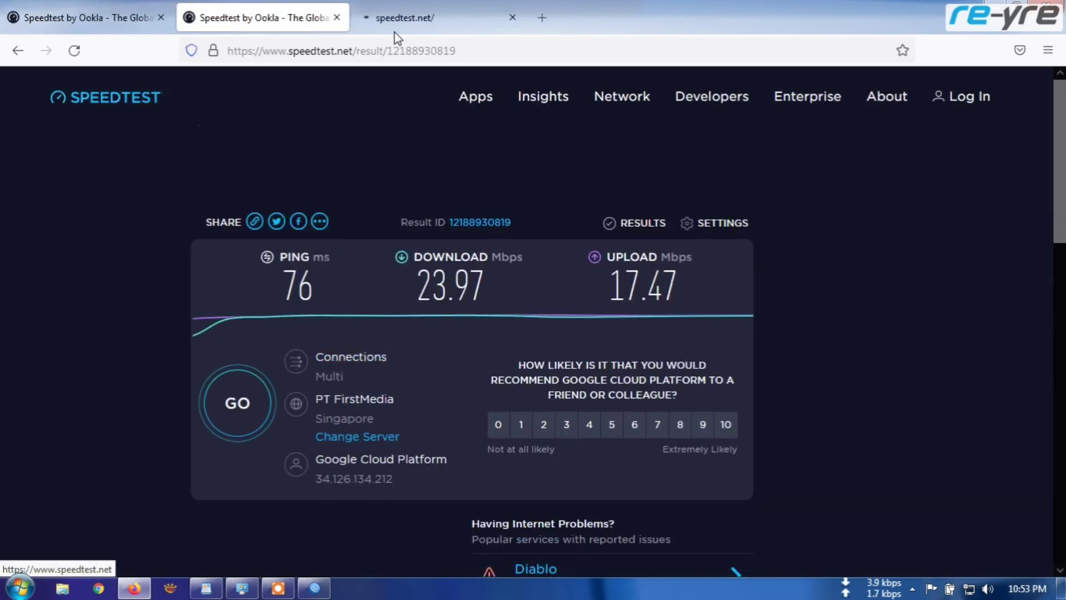
{"action": "left_click", "coordinate": [418, 11]}
{"action": "mouse_move", "coordinate": [483, 111]}
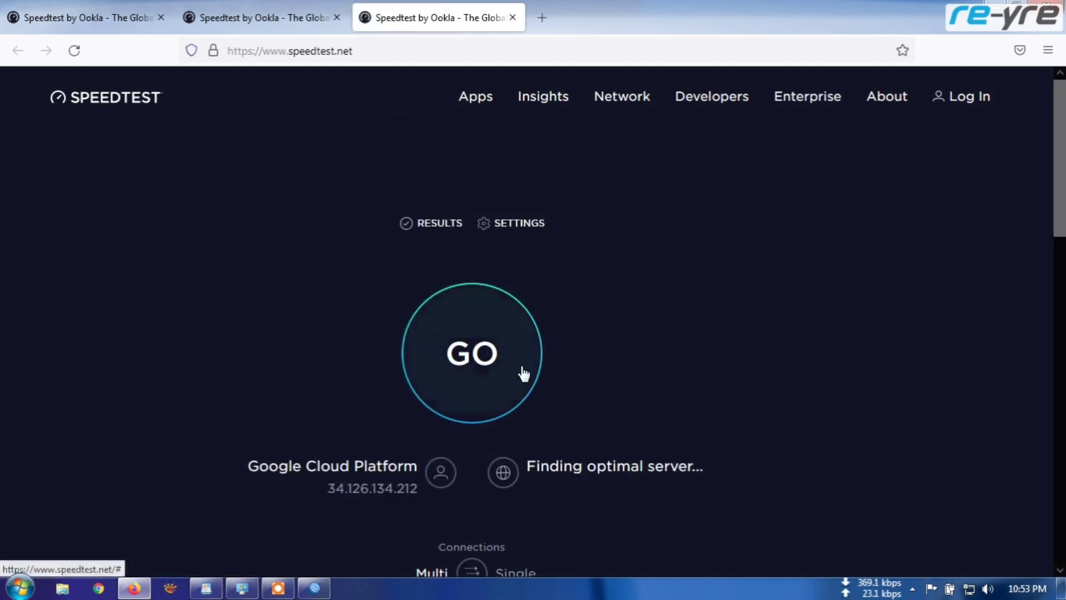
{"action": "left_click", "coordinate": [241, 588]}
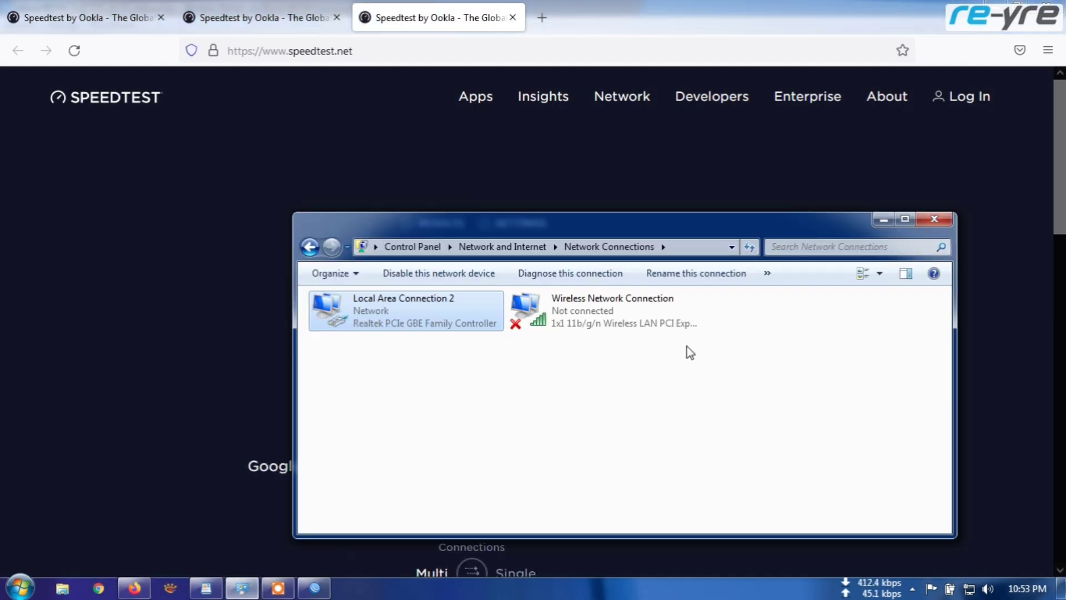
{"action": "left_click", "coordinate": [882, 221]}
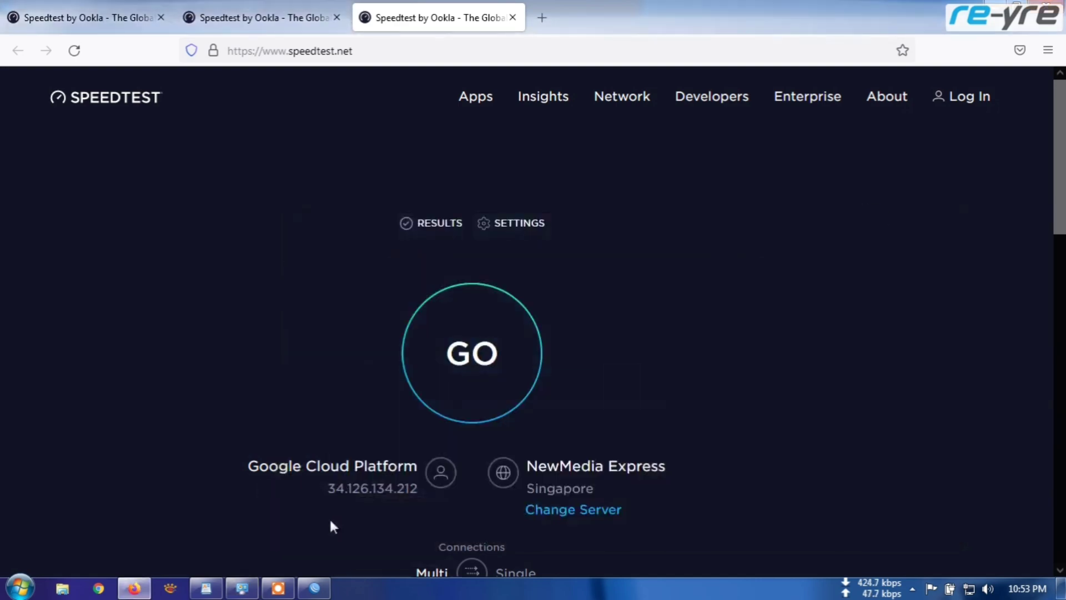
Step: Return to WinBox, shrink it to a smaller window over the browser, and close the terminal and route list
{"action": "left_click", "coordinate": [314, 588]}
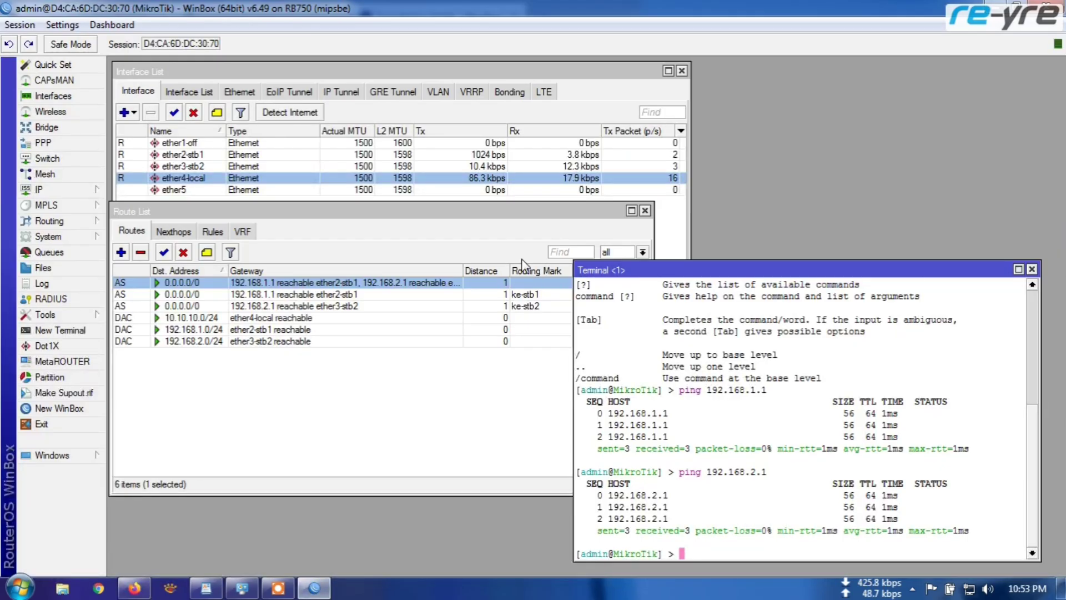
{"action": "double_click", "coordinate": [992, 8]}
{"action": "left_click_drag", "start_coordinate": [693, 350], "coordinate": [315, 210]}
{"action": "left_click_drag", "start_coordinate": [595, 209], "coordinate": [500, 189]}
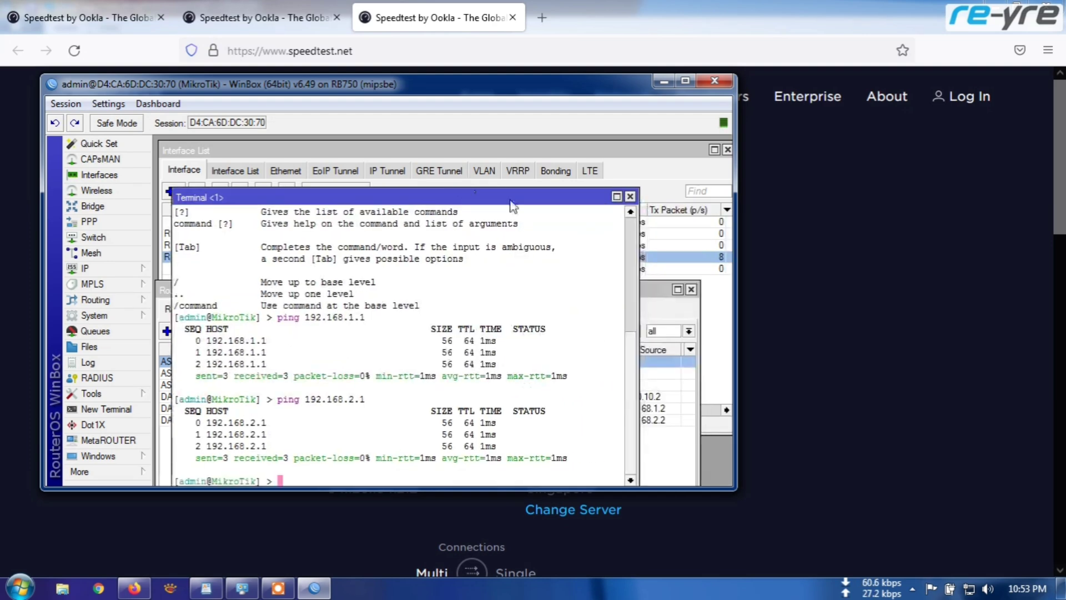
{"action": "left_click", "coordinate": [631, 197]}
{"action": "left_click", "coordinate": [691, 289]}
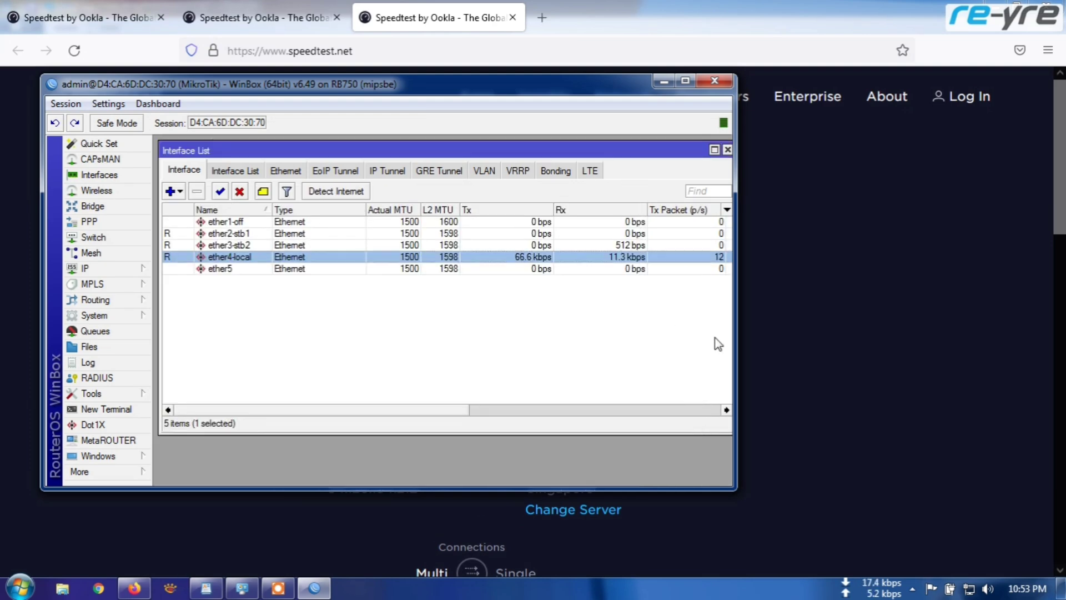
Step: Narrow the WinBox window, the interface list and its Tx and Rx columns, and clear the row selection
{"action": "left_click_drag", "start_coordinate": [736, 340], "coordinate": [672, 336]}
{"action": "left_click_drag", "start_coordinate": [589, 151], "coordinate": [583, 151]}
{"action": "left_click_drag", "start_coordinate": [669, 292], "coordinate": [628, 291]}
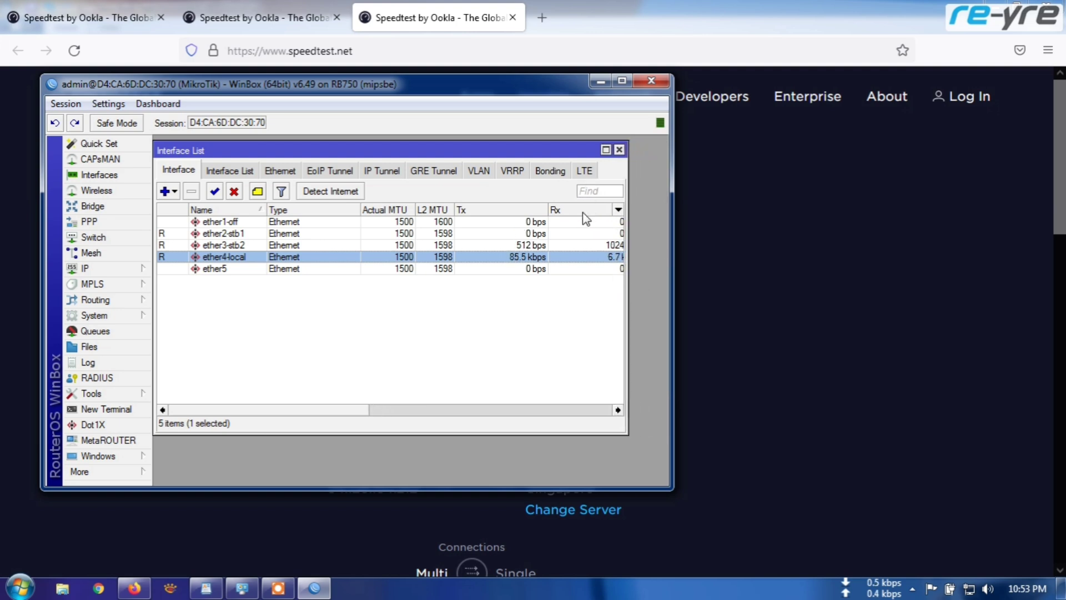
{"action": "left_click_drag", "start_coordinate": [549, 207], "coordinate": [518, 207]}
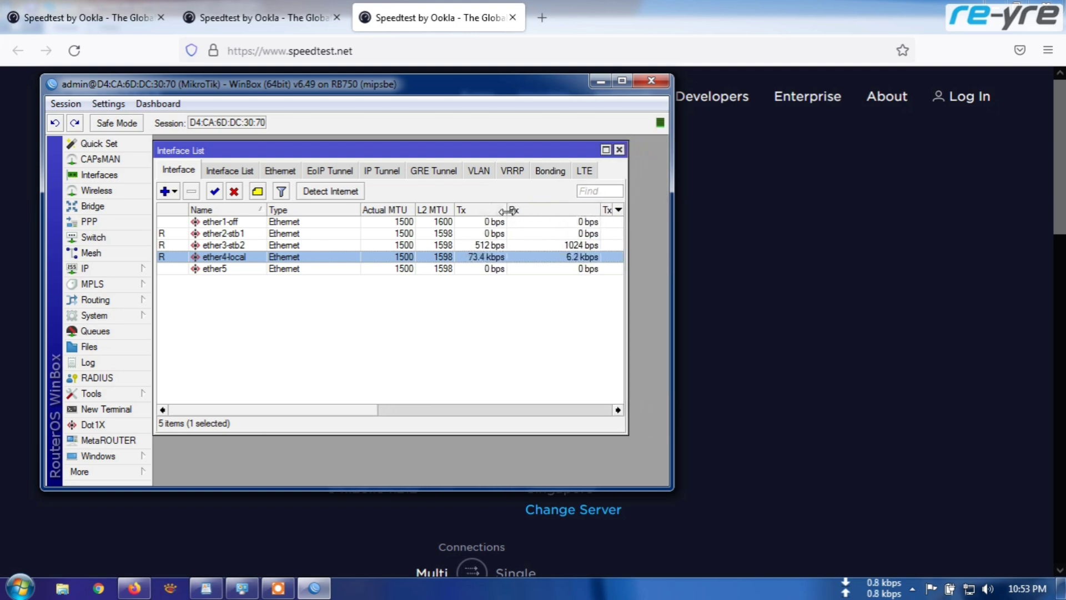
{"action": "left_click_drag", "start_coordinate": [613, 210], "coordinate": [580, 213]}
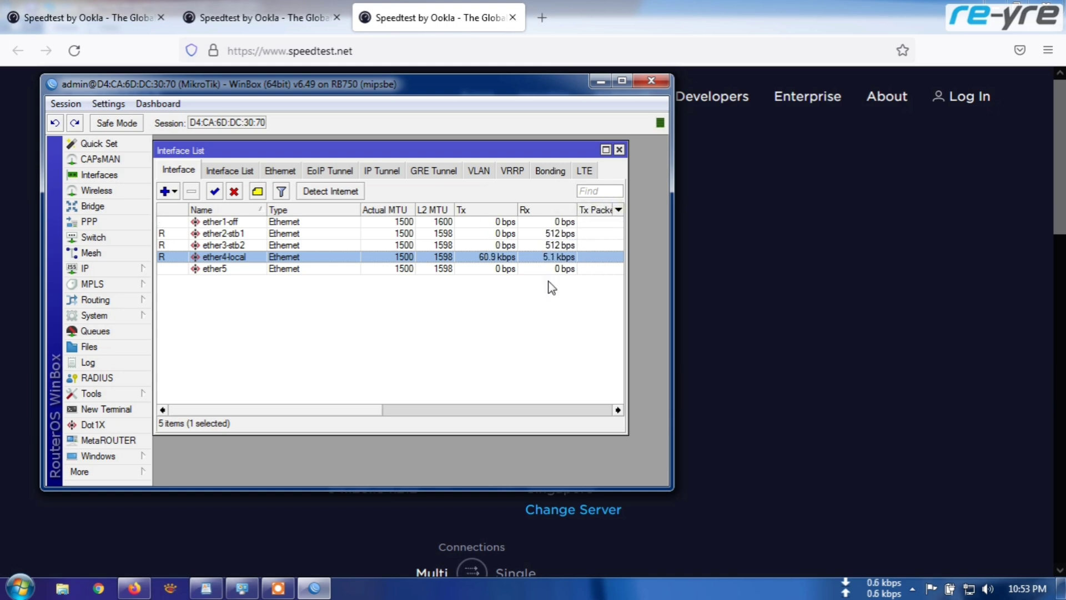
{"action": "left_click", "coordinate": [535, 236]}
{"action": "left_click", "coordinate": [528, 330]}
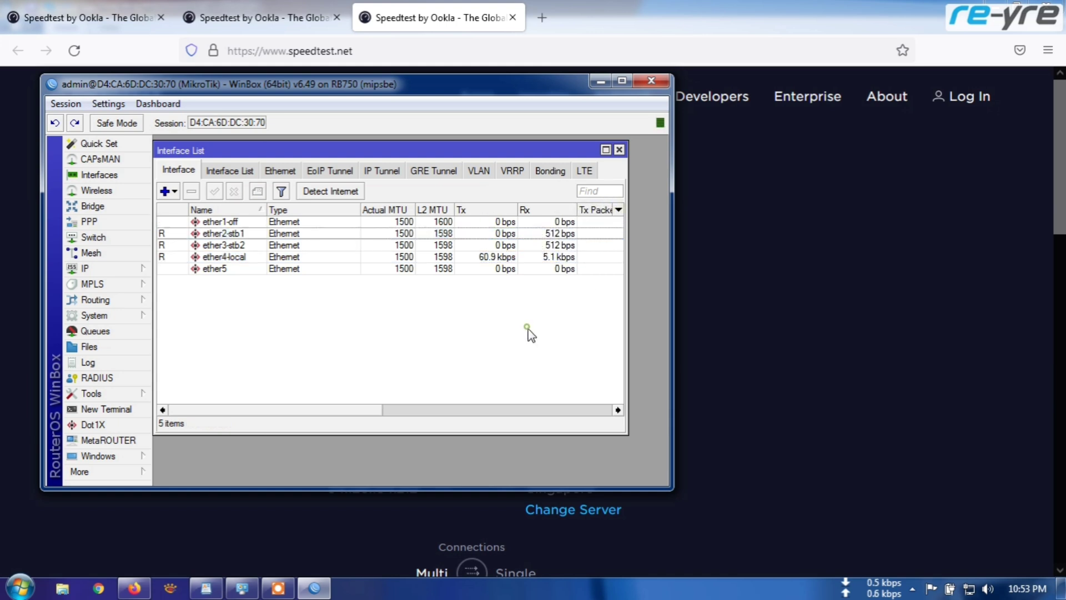
Step: Start the speed test in the browser and place WinBox beside the gauge to watch the interfaces' Tx and Rx traffic
{"action": "left_click", "coordinate": [453, 7]}
{"action": "left_click", "coordinate": [481, 353]}
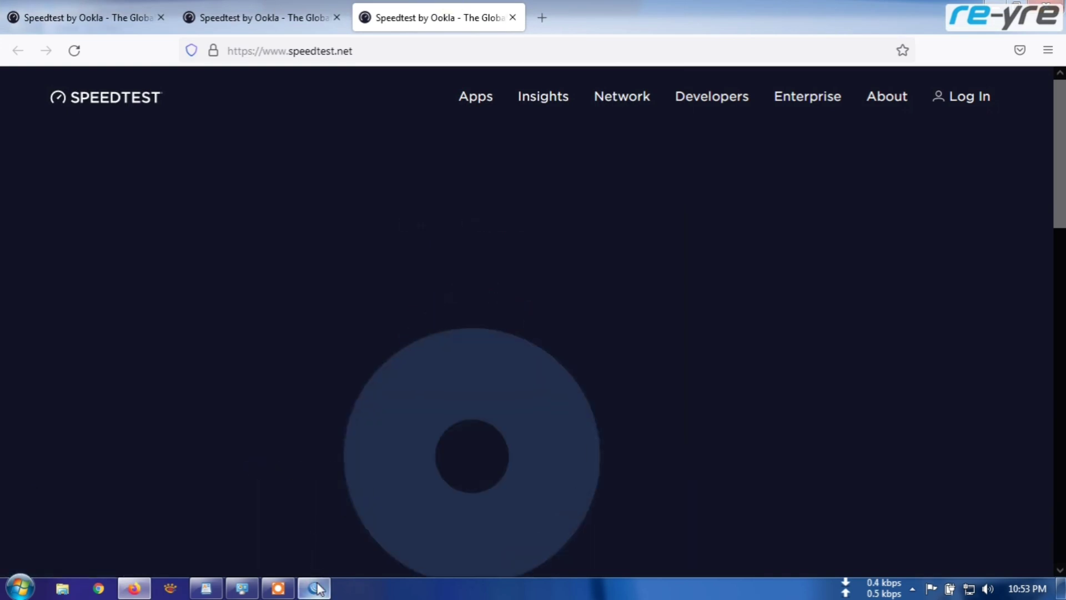
{"action": "left_click", "coordinate": [315, 587]}
{"action": "left_click_drag", "start_coordinate": [466, 86], "coordinate": [137, 180]}
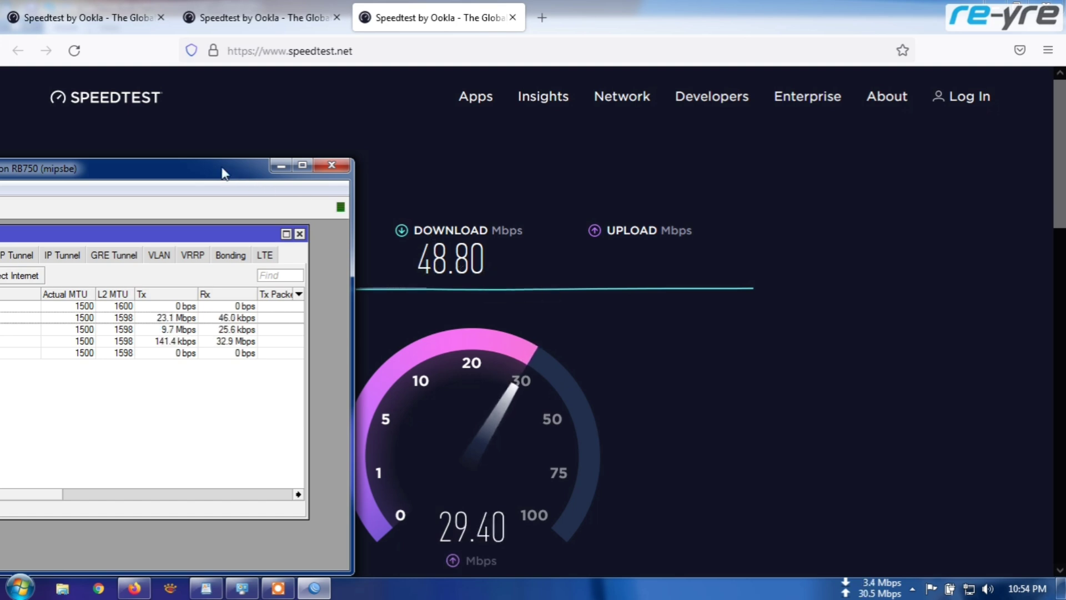
Step: Review the two earlier Speedtest results for comparison with the load-balanced test
{"action": "left_click", "coordinate": [89, 17]}
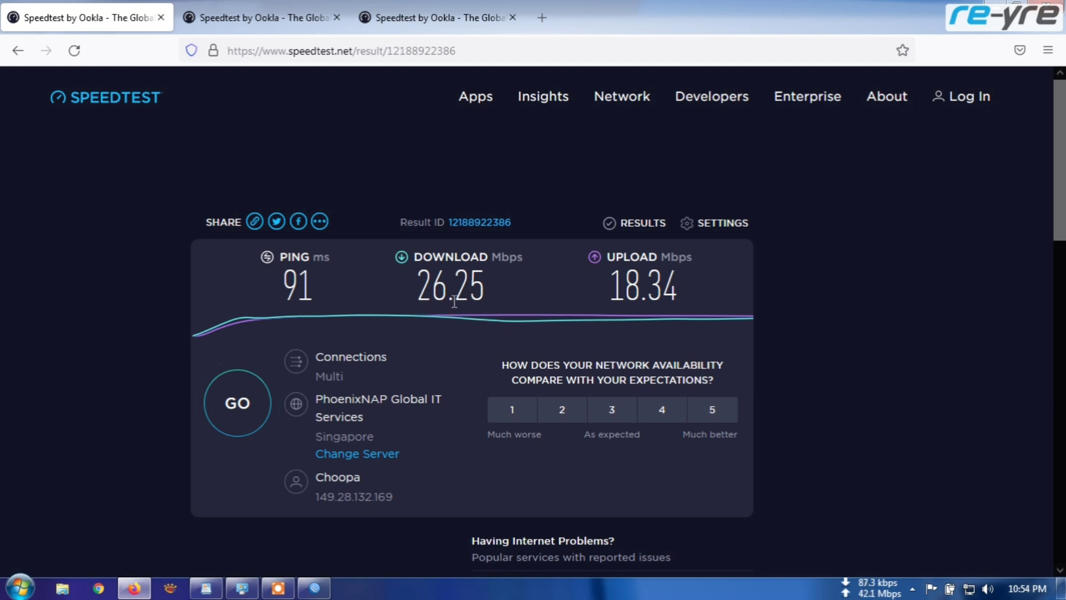
{"action": "left_click", "coordinate": [226, 18]}
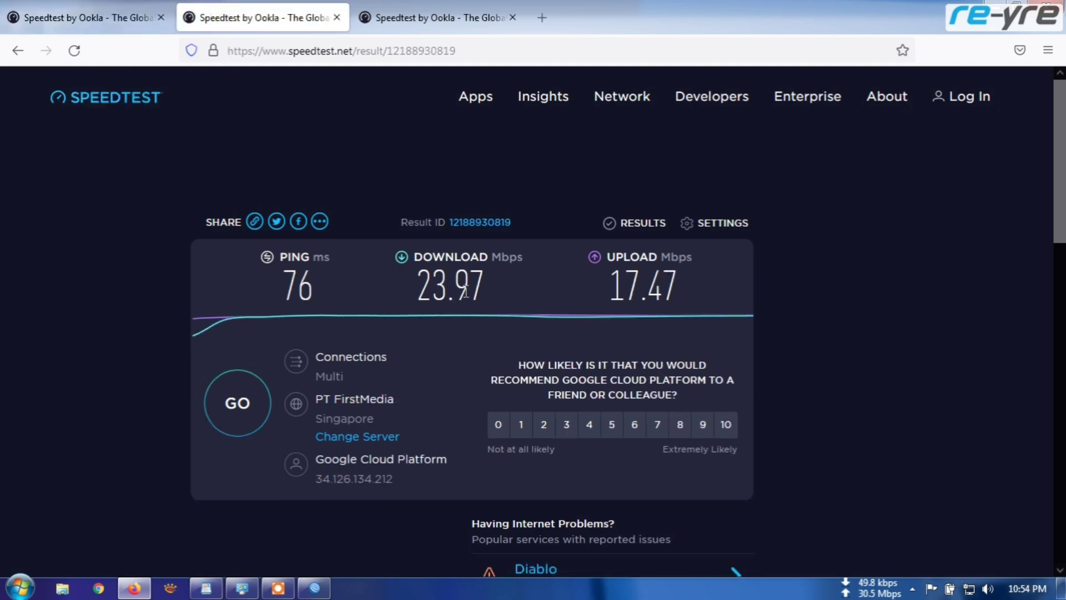
Step: Compare the two single-connection Speedtest results with the finished load-balanced result
{"action": "left_click", "coordinate": [69, 24]}
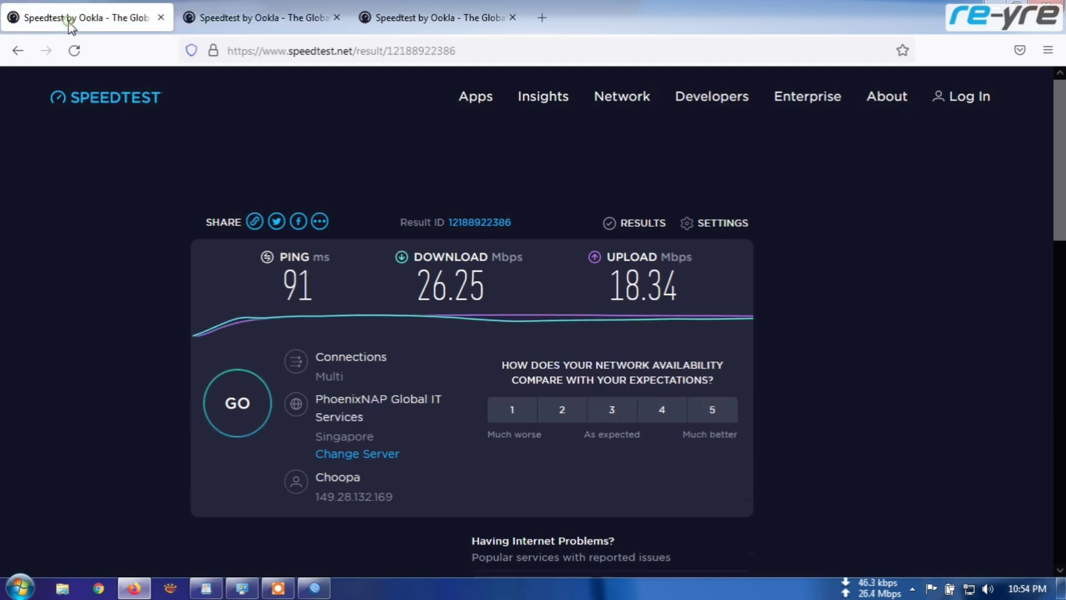
{"action": "left_click", "coordinate": [267, 10]}
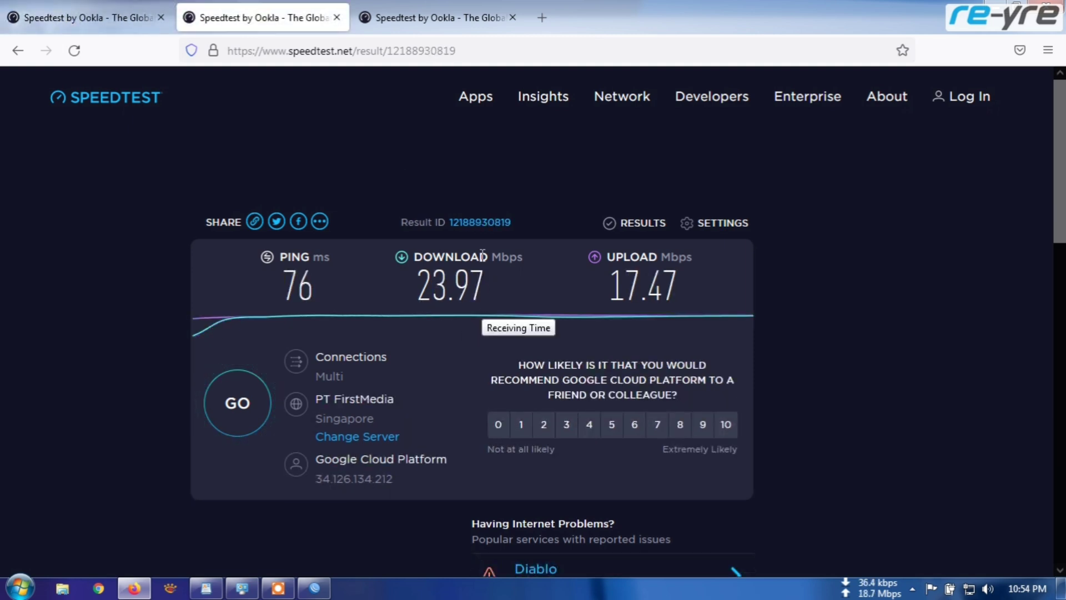
{"action": "left_click", "coordinate": [400, 9]}
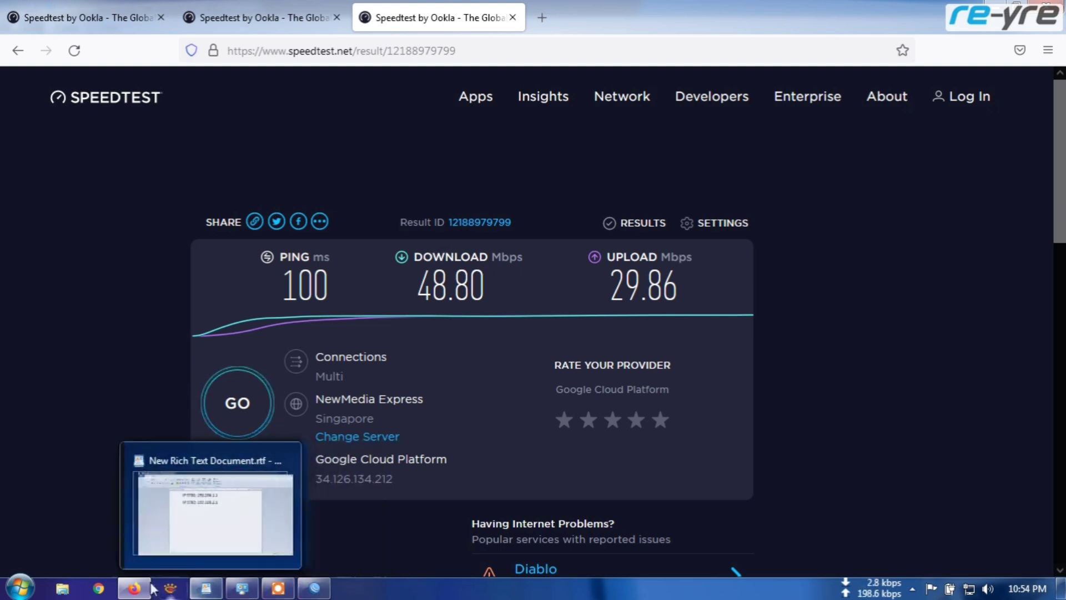
Step: Bring WinBox back over the browser and reposition its window and the interface list inside it
{"action": "left_click", "coordinate": [314, 588]}
{"action": "left_click_drag", "start_coordinate": [201, 174], "coordinate": [562, 113]}
{"action": "left_click_drag", "start_coordinate": [492, 173], "coordinate": [498, 167]}
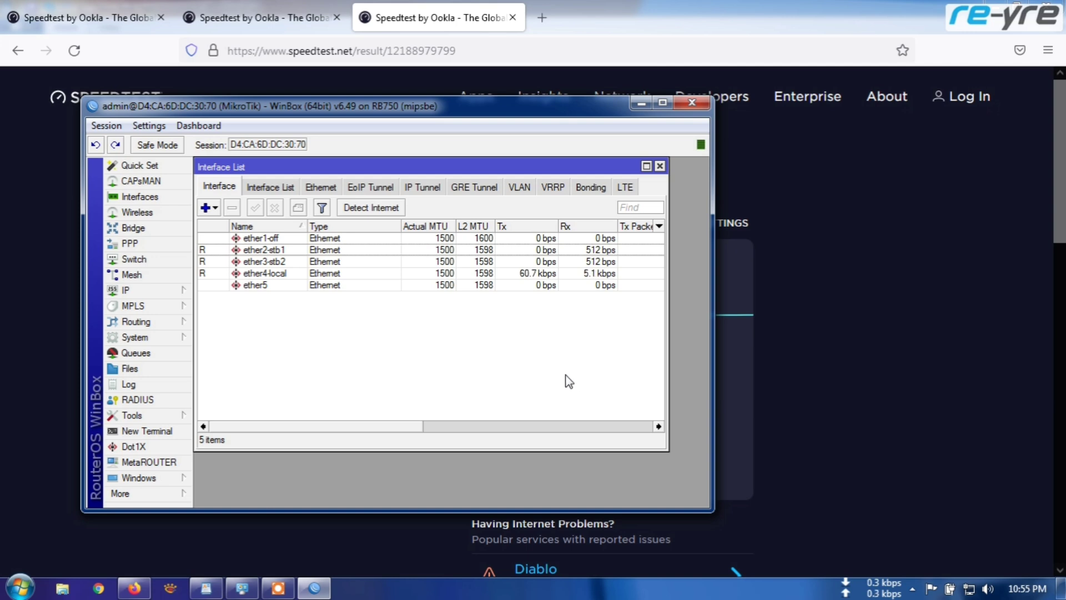
{"action": "left_click_drag", "start_coordinate": [438, 169], "coordinate": [457, 193]}
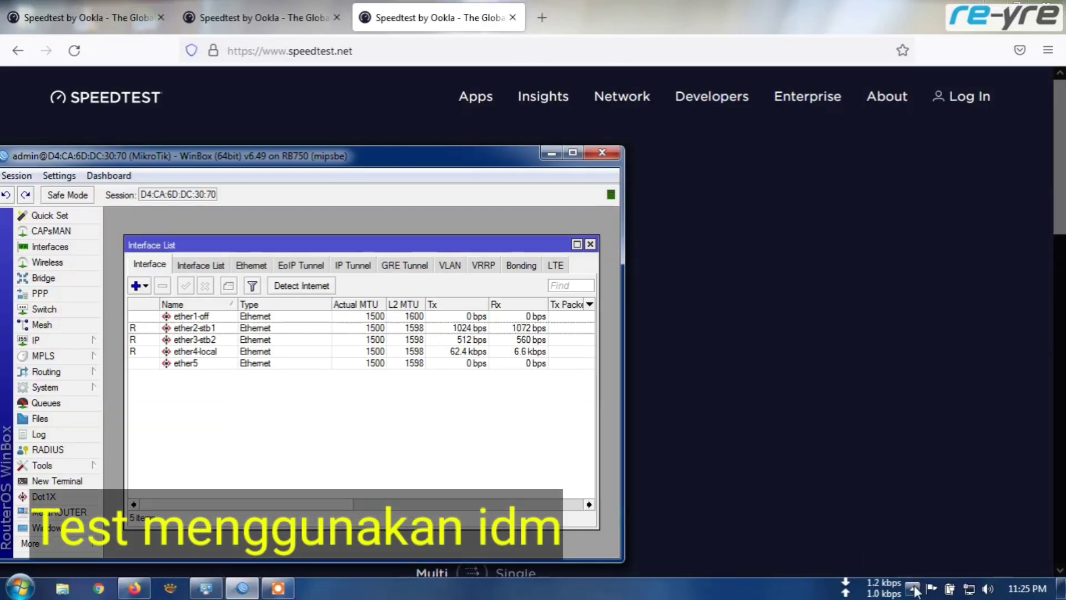
Step: Open Internet Download Manager, restart the 10GB.zip download, and place its progress window beside WinBox
{"action": "left_click", "coordinate": [913, 589]}
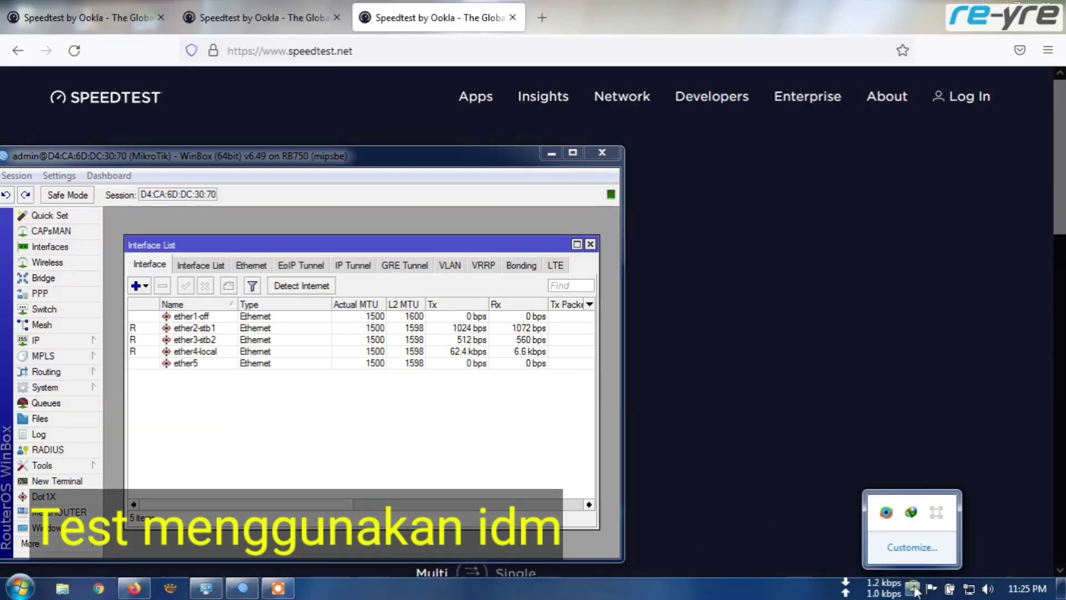
{"action": "left_click", "coordinate": [911, 511]}
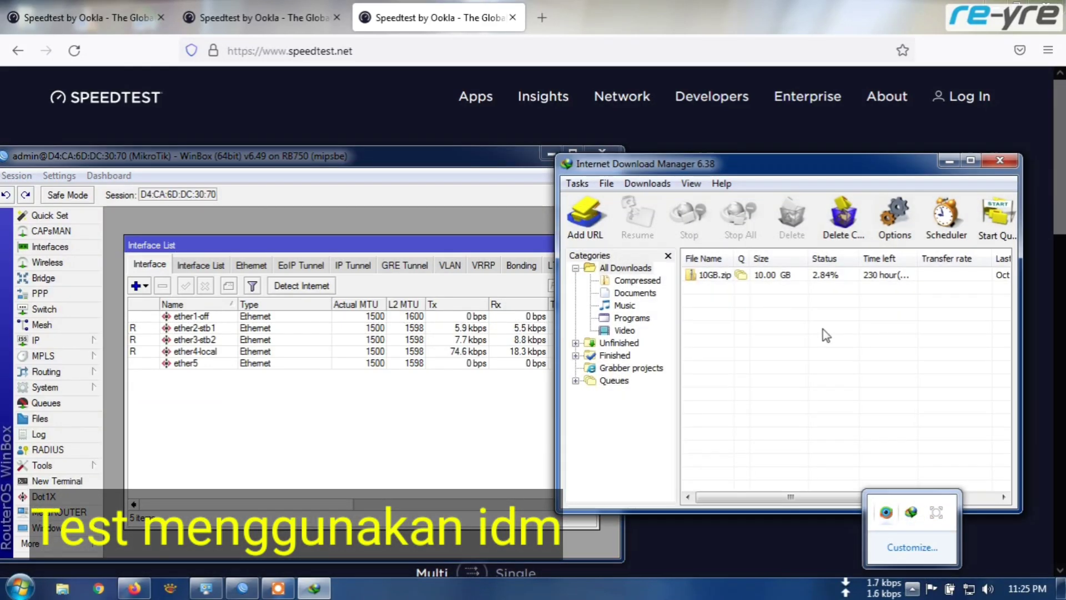
{"action": "right_click", "coordinate": [834, 283]}
{"action": "left_click", "coordinate": [901, 391]}
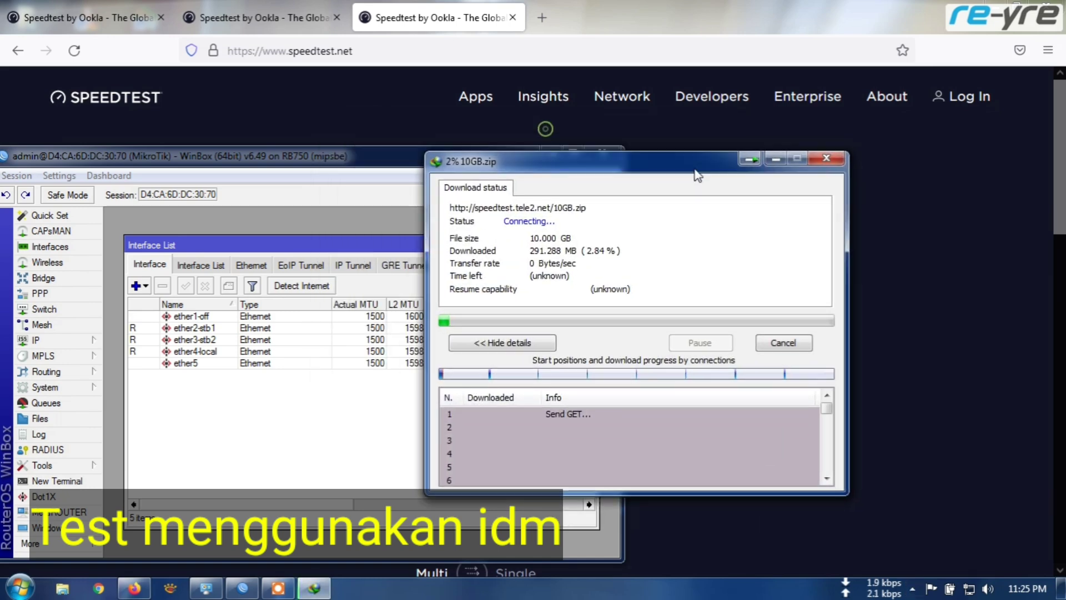
{"action": "left_click", "coordinate": [583, 346]}
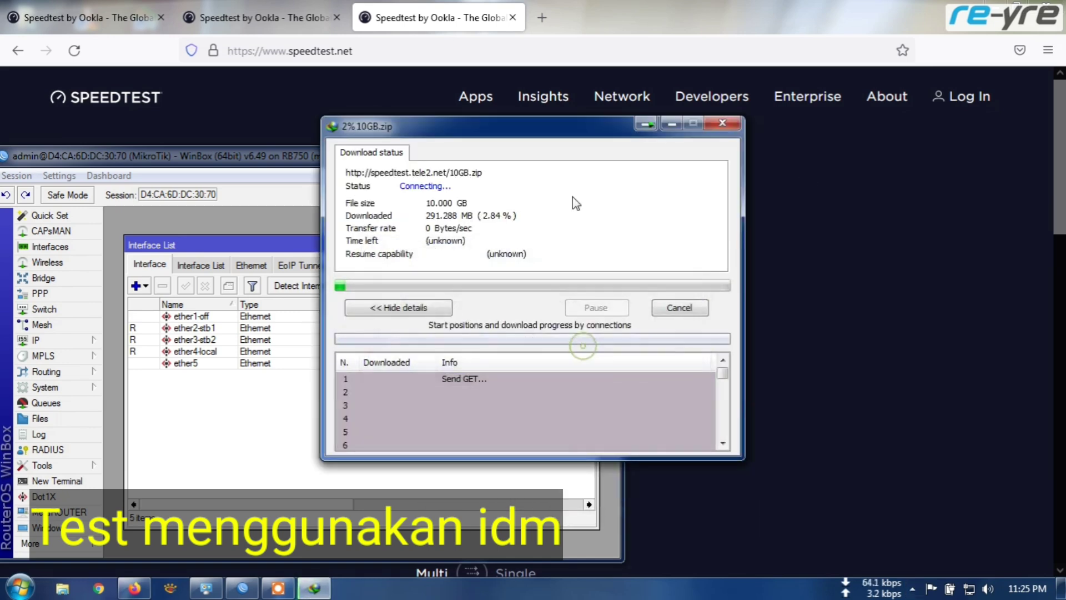
{"action": "left_click_drag", "start_coordinate": [530, 137], "coordinate": [839, 213]}
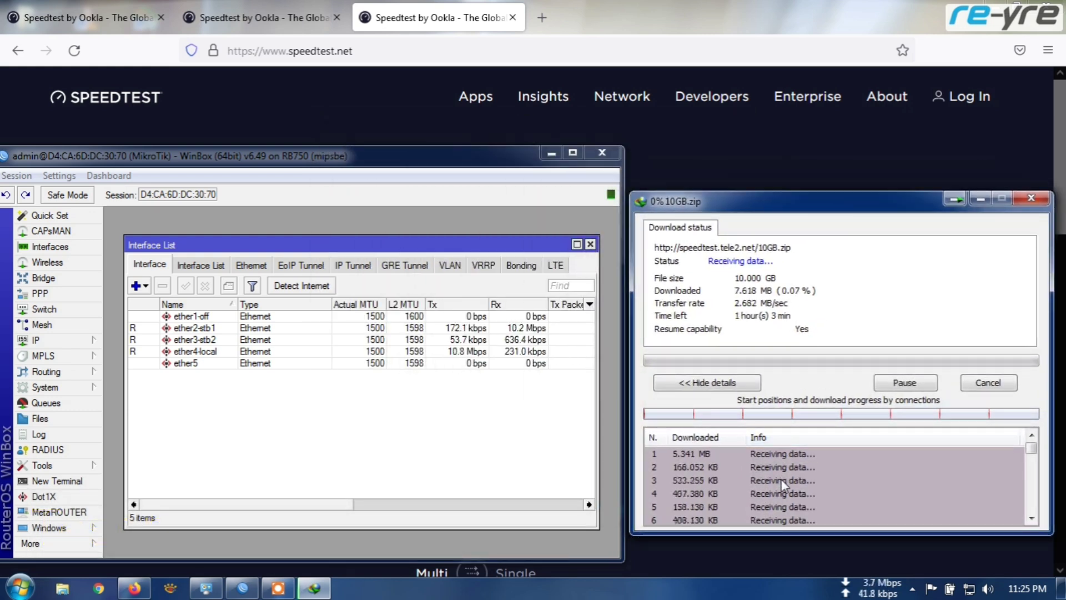
Step: Check the Rx traffic of ether2-stb1 and ether3-stb2 in WinBox during the download, and clear the row selection
{"action": "left_click", "coordinate": [535, 340]}
{"action": "left_click", "coordinate": [529, 329]}
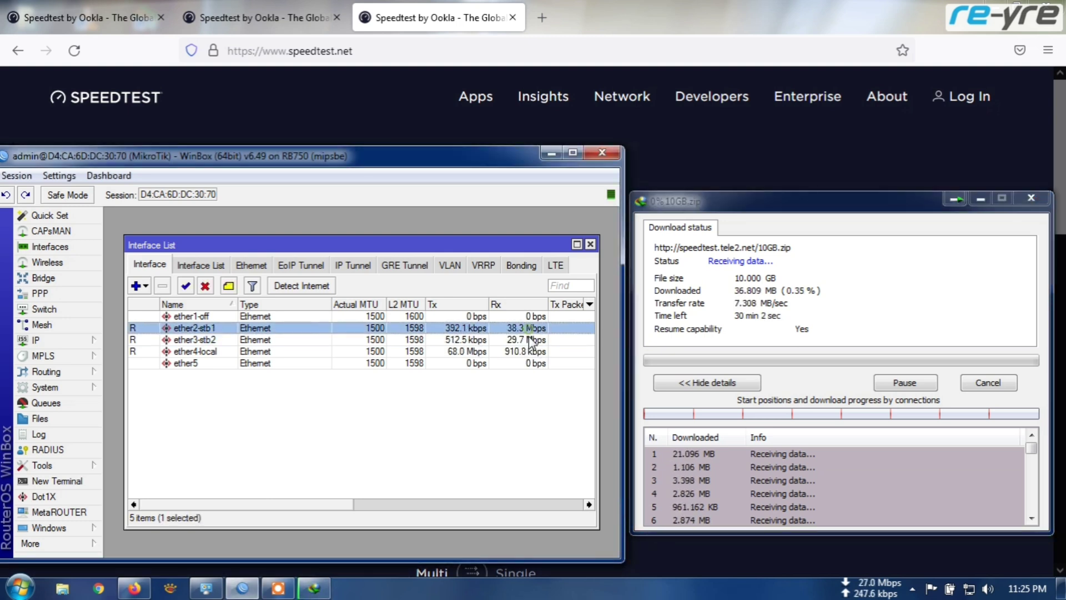
{"action": "left_click", "coordinate": [528, 391]}
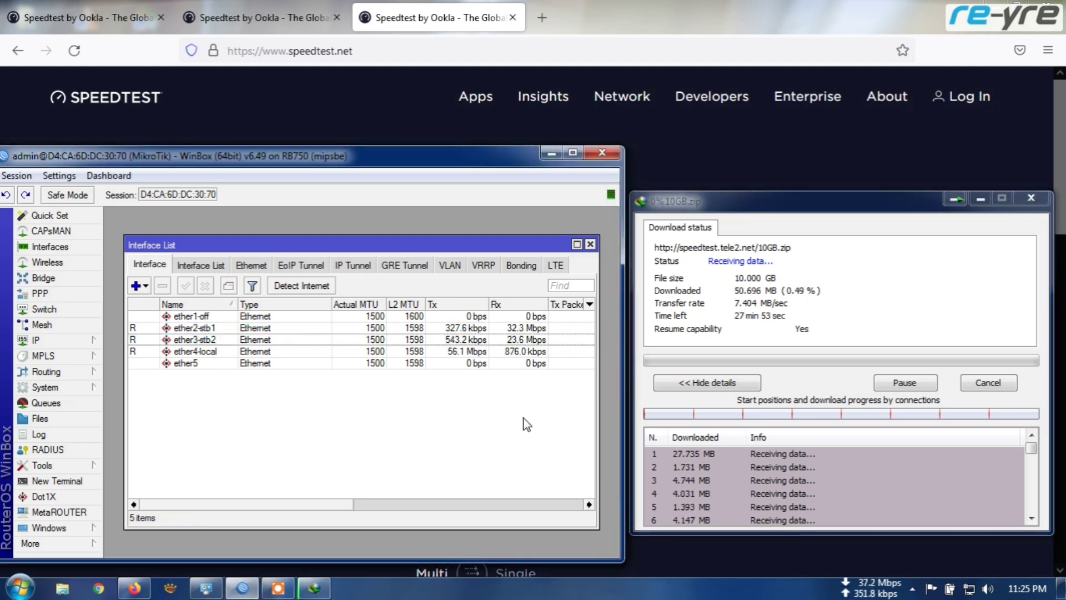